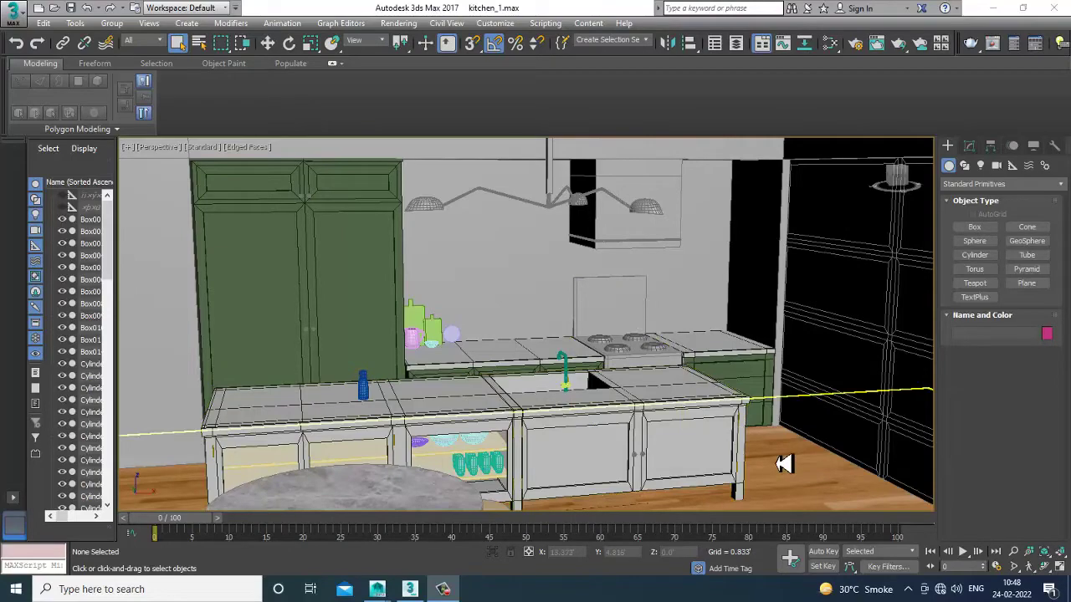
# Open the kitchen reference image from the February 2021 folder and place its viewer beside the model
pyautogui.scroll(-6, 585, 356)
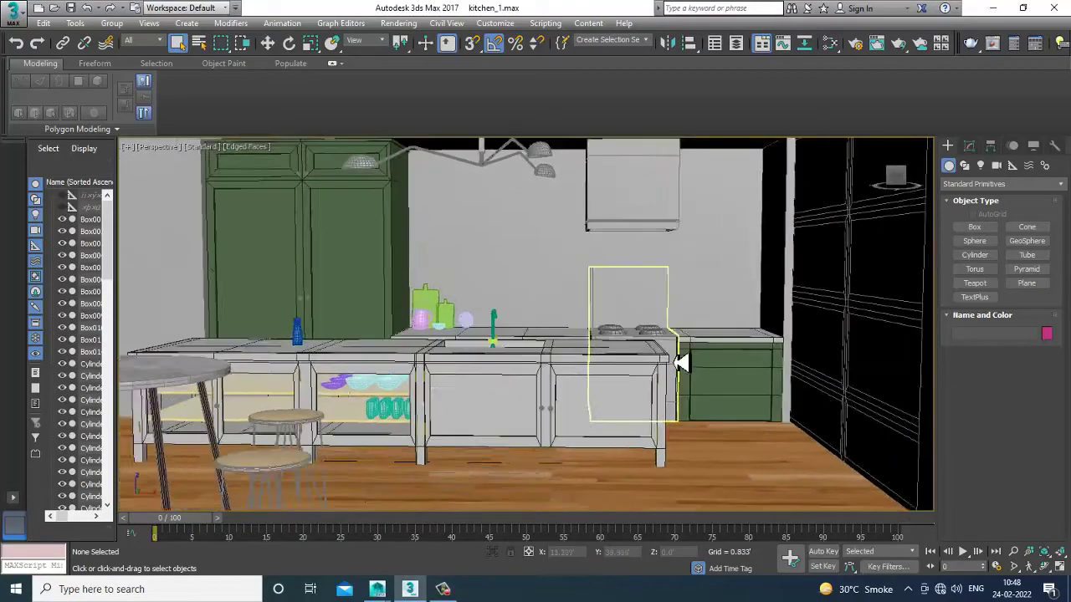
pyautogui.scroll(8, 569, 350)
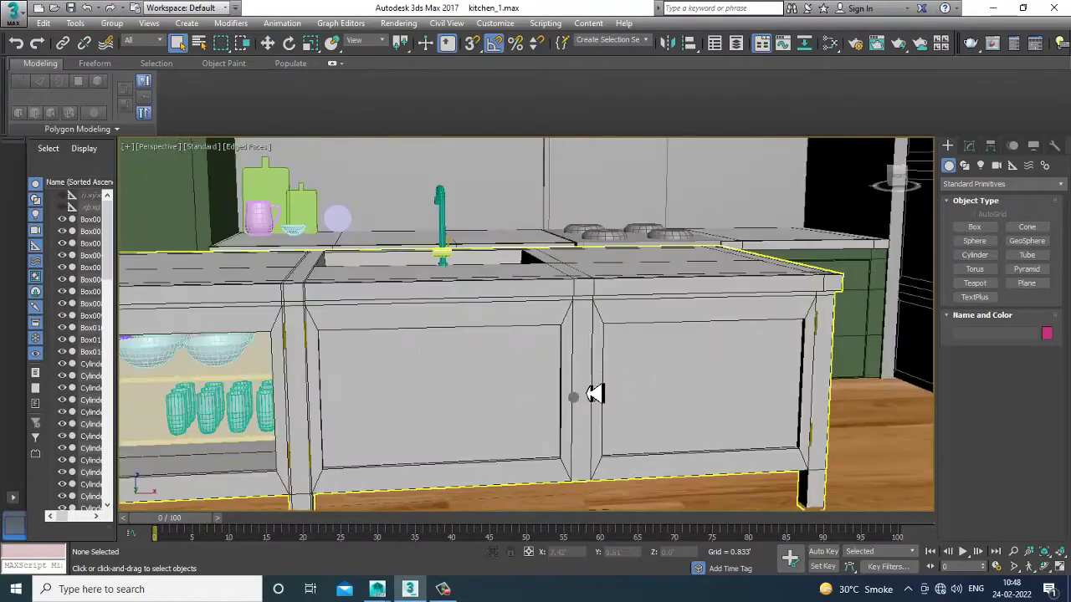
pyautogui.click(399, 23)
pyautogui.click(426, 346)
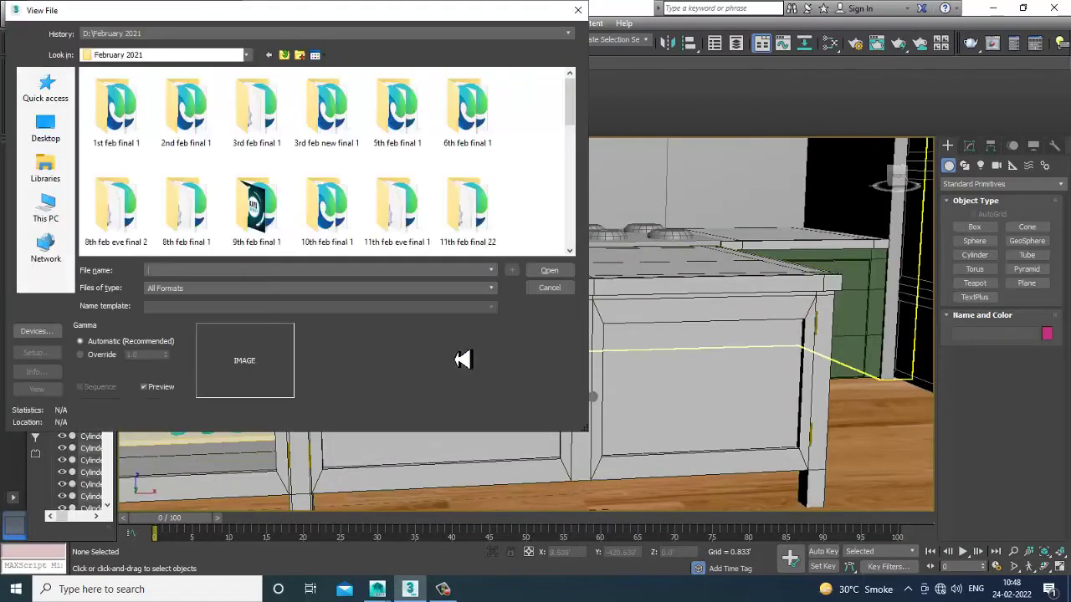
pyautogui.doubleClick(328, 205)
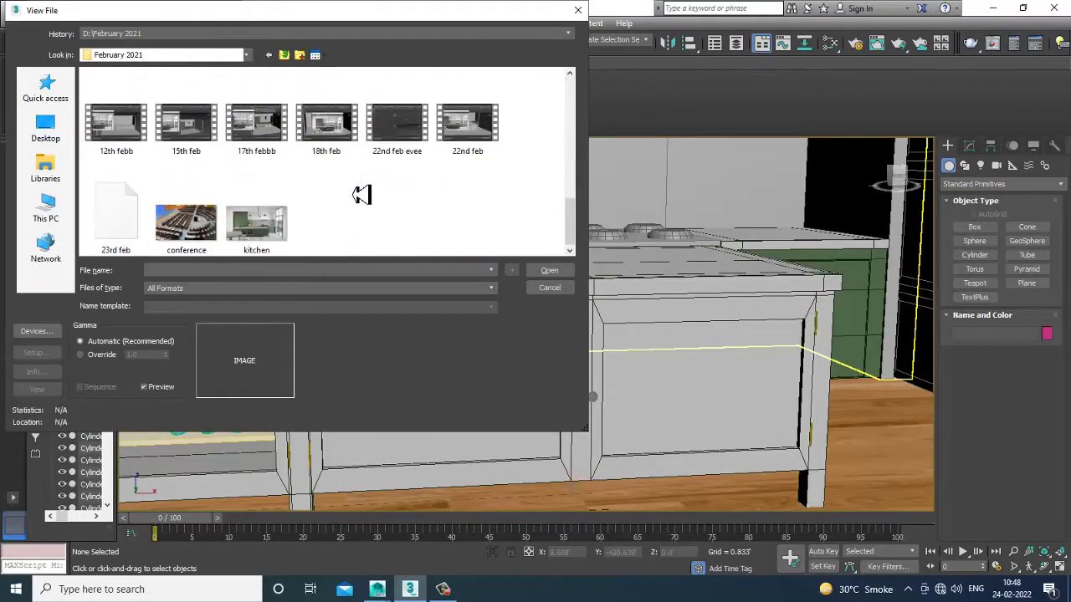
pyautogui.doubleClick(255, 236)
pyautogui.moveTo(599, 155); pyautogui.dragTo(232, 131)
# Isolate the kitchen island and select its base polygons below the countertop in the front view
pyautogui.moveTo(611, 313); pyautogui.dragTo(659, 361, button='middle')
pyautogui.scroll(-3, 628, 288)
pyautogui.click(648, 387)
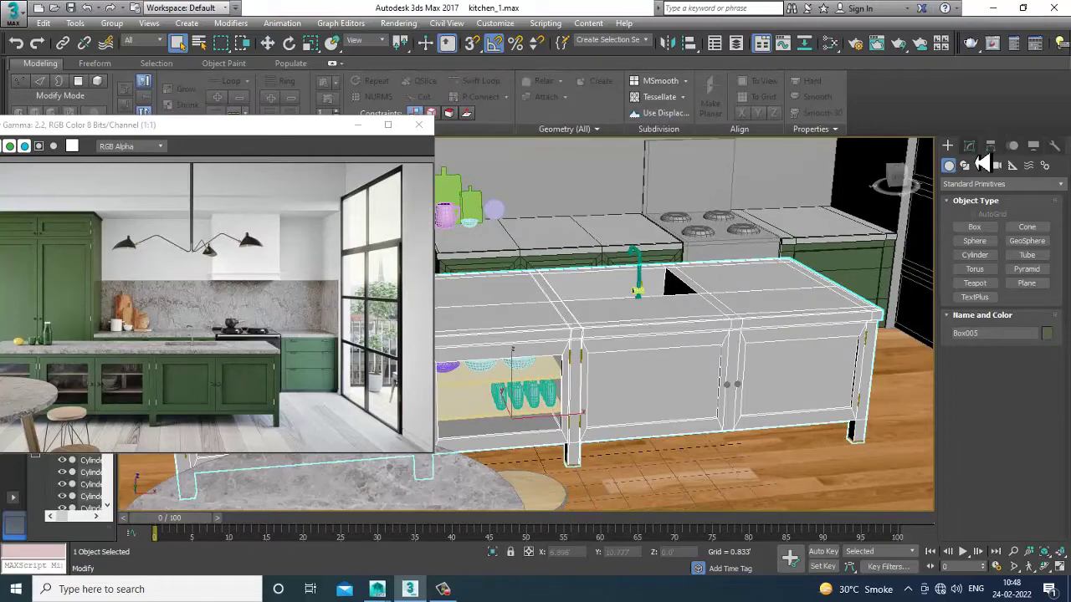
pyautogui.click(969, 146)
pyautogui.click(1014, 339)
pyautogui.click(685, 253)
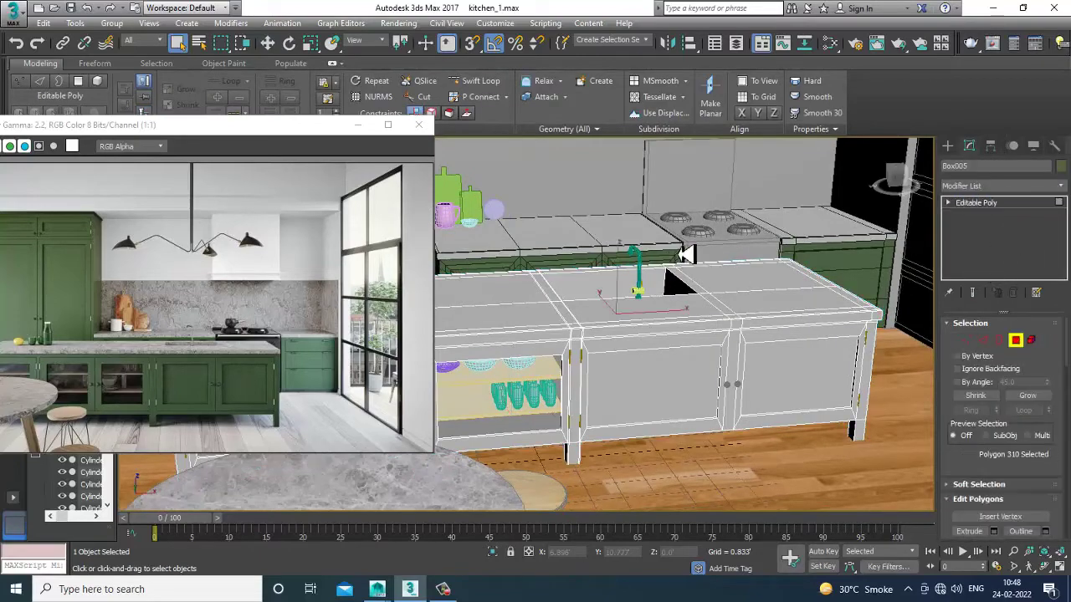
pyautogui.hotkey('alt', 'w')
pyautogui.middleClick(758, 225)
pyautogui.hotkey('alt', 'w')
pyautogui.scroll(-2, 635, 257)
pyautogui.moveTo(636, 257); pyautogui.dragTo(715, 259, button='middle')
pyautogui.press('z')
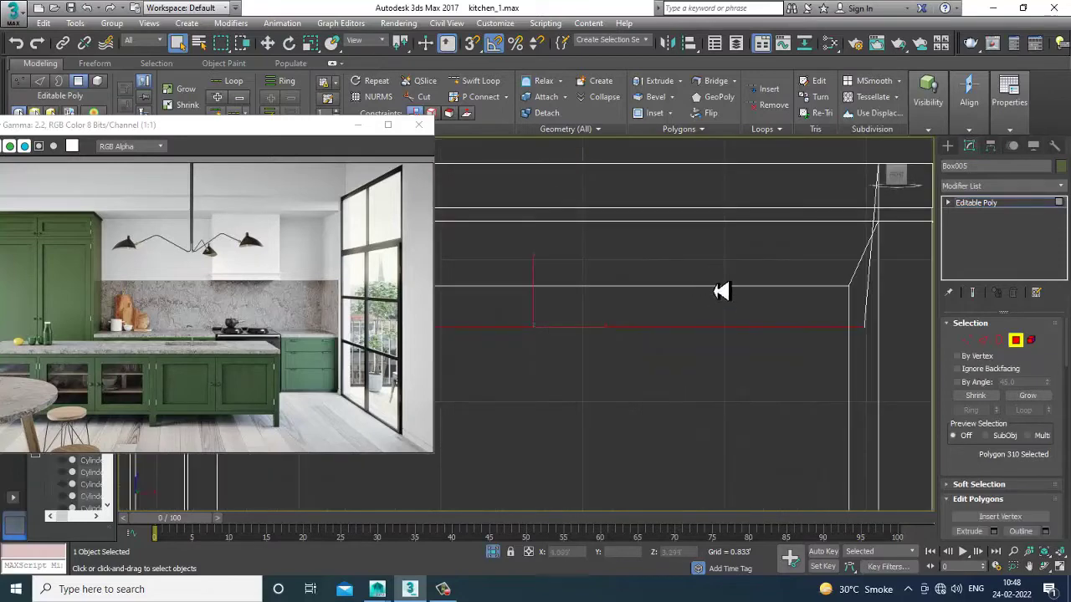
pyautogui.scroll(-8, 773, 276)
pyautogui.moveTo(491, 369); pyautogui.dragTo(878, 283)
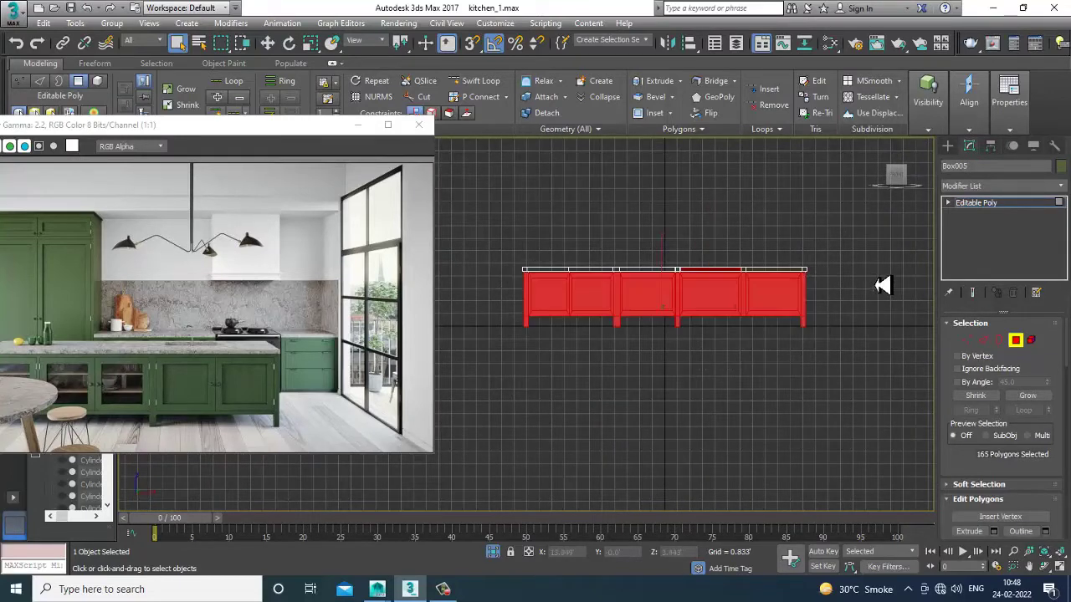
# Remove the stray countertop polygons and the three glass door panels from the island base selection
pyautogui.scroll(2, 716, 348)
pyautogui.keyDown('alt'); pyautogui.moveTo(645, 216); pyautogui.dragTo(770, 242); pyautogui.keyUp('alt')
pyautogui.hotkey('alt', 'w')
pyautogui.middleClick(778, 432)
pyautogui.hotkey('alt', 'w')
pyautogui.keyDown('alt'); pyautogui.moveTo(569, 405); pyautogui.dragTo(636, 381, button='middle'); pyautogui.keyUp('alt')
pyautogui.keyDown('alt'); pyautogui.click(606, 390); pyautogui.keyUp('alt')
pyautogui.keyDown('alt'); pyautogui.click(454, 424); pyautogui.keyUp('alt')
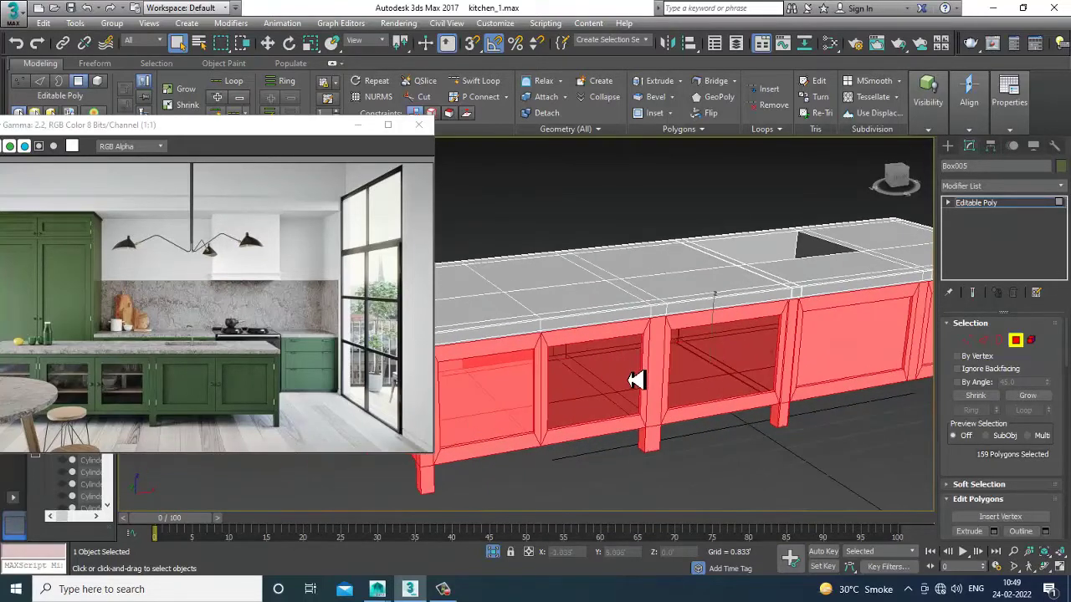
pyautogui.keyDown('alt'); pyautogui.click(503, 415); pyautogui.keyUp('alt')
pyautogui.keyDown('alt'); pyautogui.moveTo(504, 415); pyautogui.dragTo(641, 366, button='middle'); pyautogui.keyUp('alt')
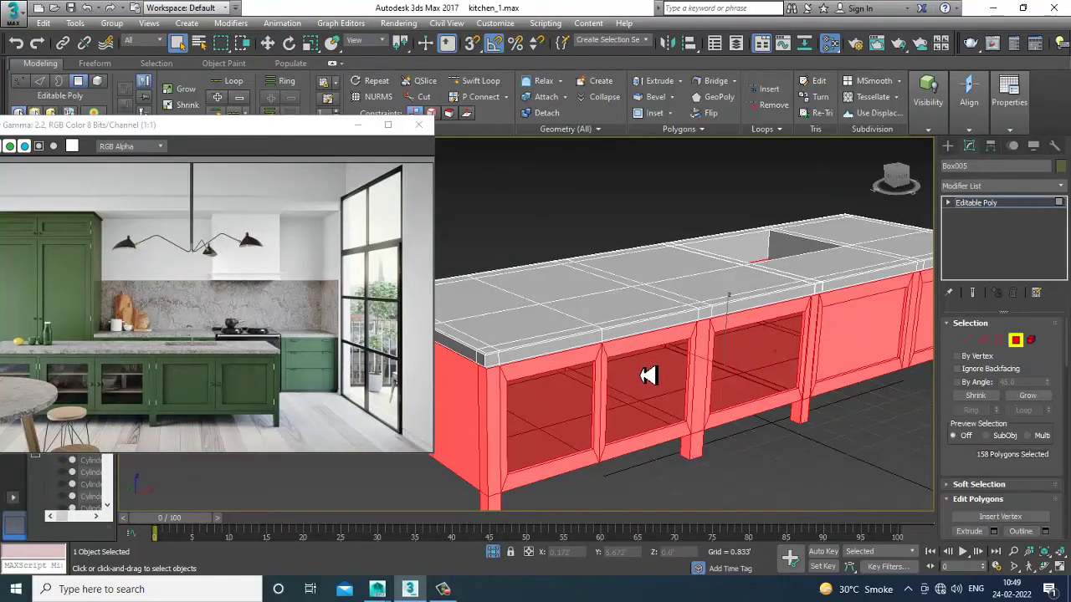
# Assign the green wood 2 material to the selected island base polygons and clear the selection
pyautogui.press('m')
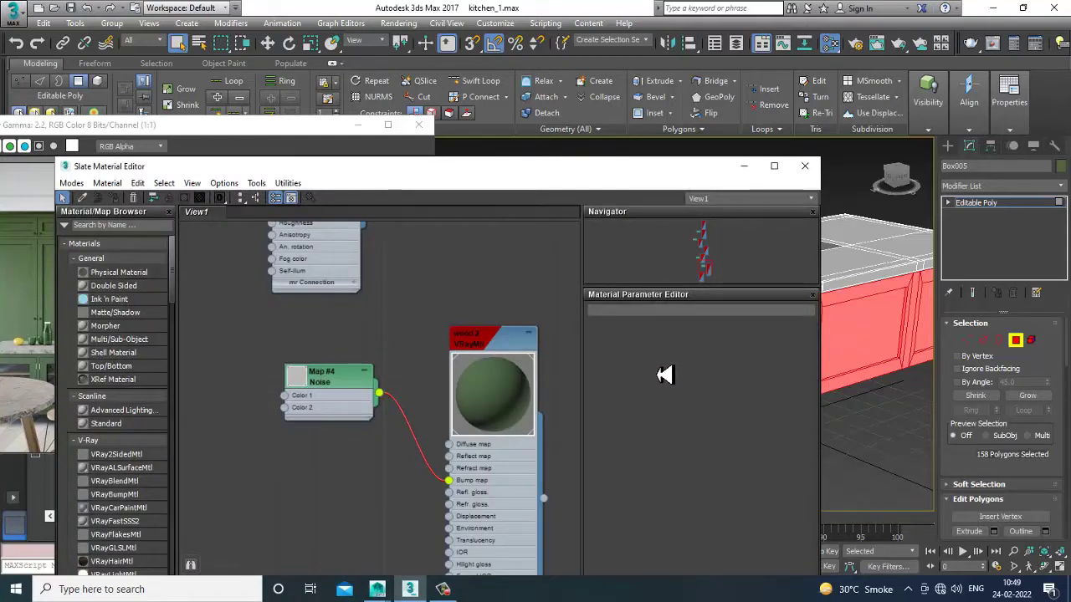
pyautogui.click(514, 349)
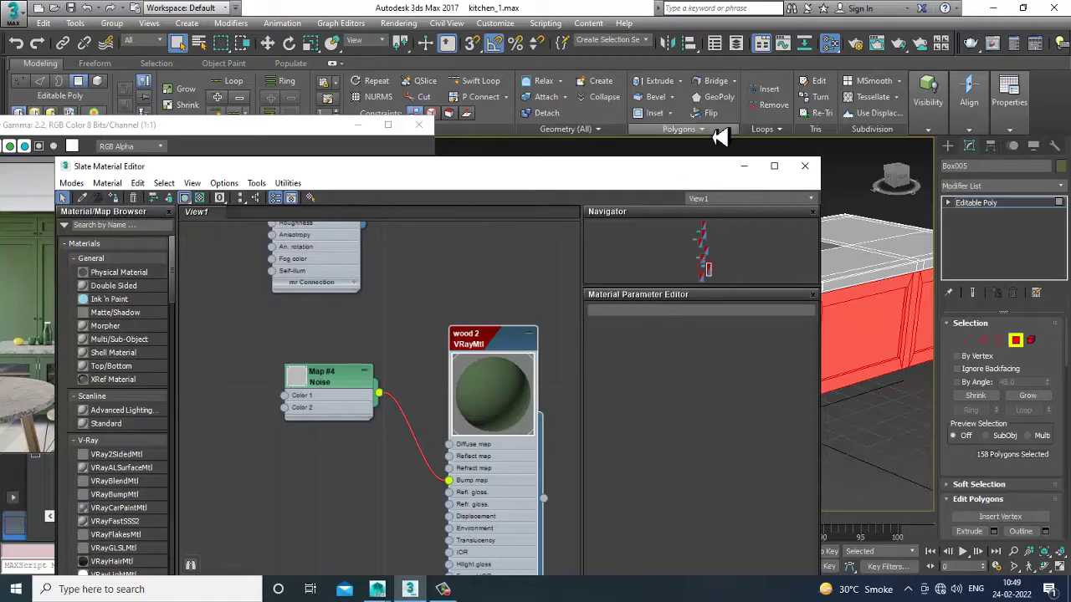
pyautogui.click(805, 166)
pyautogui.click(617, 206)
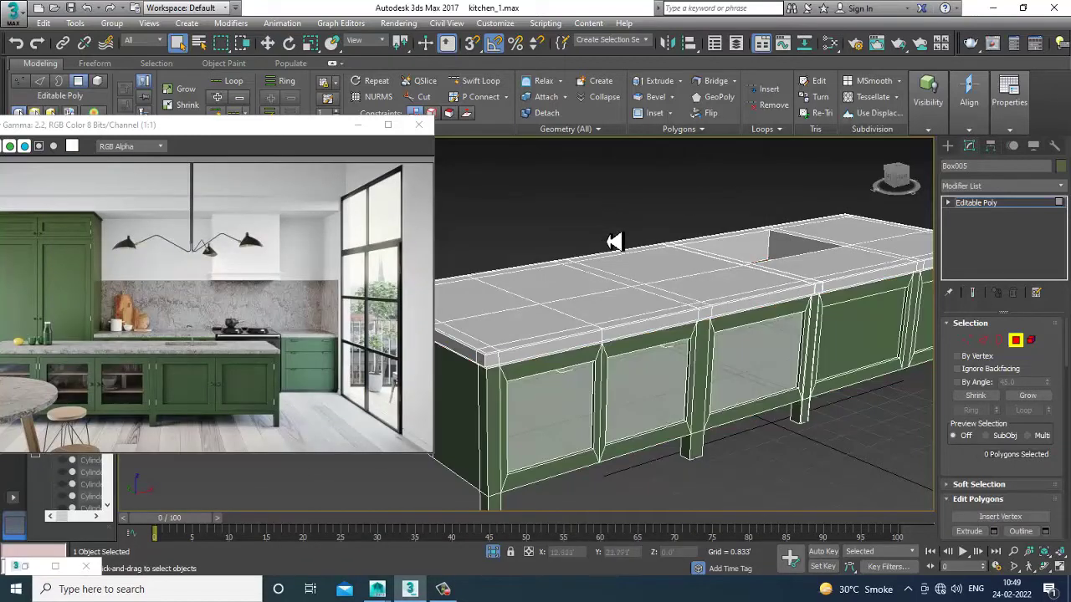
# Select the island's countertop polygons that lack the green material, leaving out the three glass door panels
pyautogui.keyDown('alt'); pyautogui.moveTo(650, 314); pyautogui.dragTo(682, 334, button='middle'); pyautogui.keyUp('alt')
pyautogui.click(999, 341)
pyautogui.click(1017, 341)
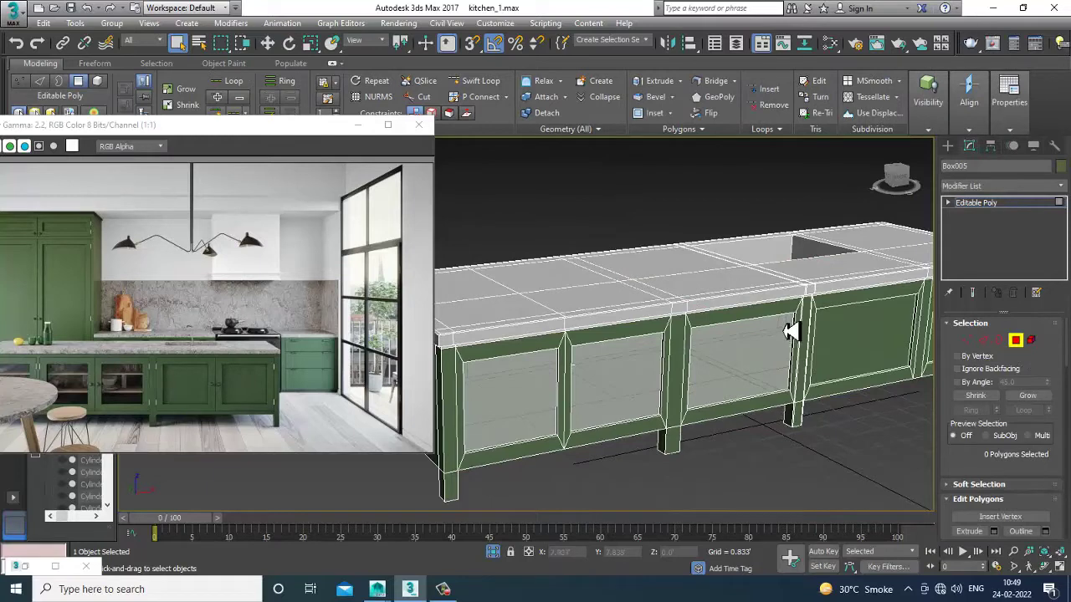
pyautogui.hotkey('ctrl', 'a')
pyautogui.hotkey('ctrl', 'i')
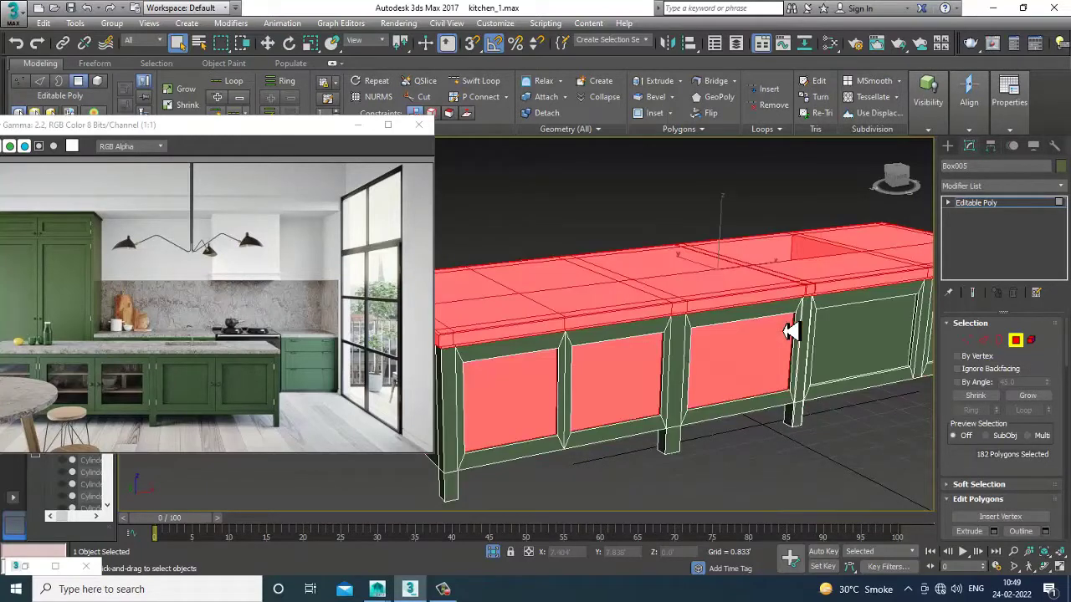
pyautogui.keyDown('alt'); pyautogui.click(731, 355); pyautogui.keyUp('alt')
pyautogui.keyDown('alt'); pyautogui.click(586, 377); pyautogui.keyUp('alt')
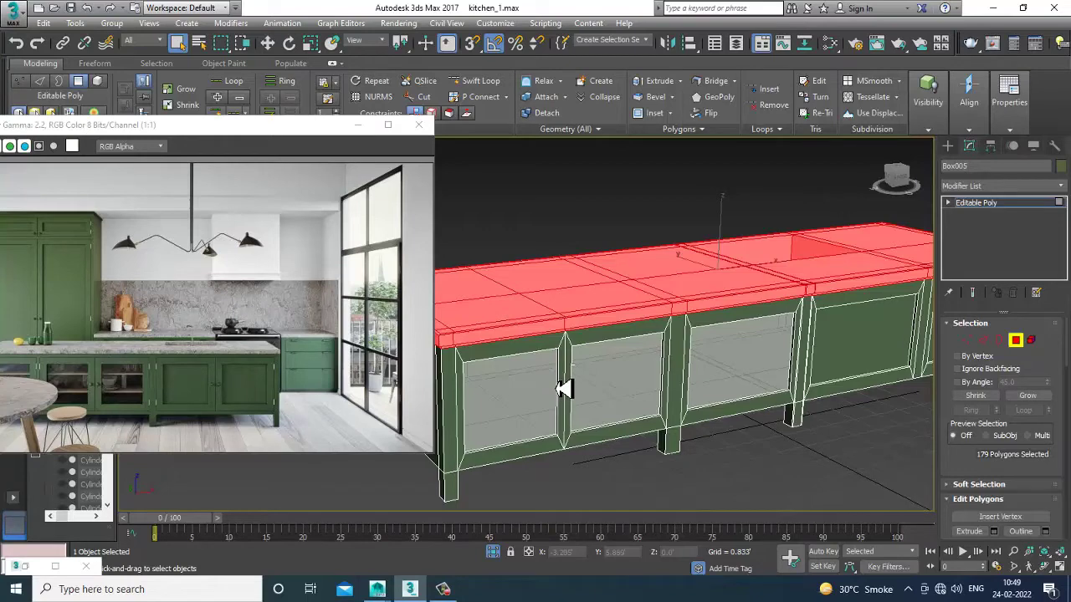
# Create a new VRayMtl in an empty area of the material editor and name it marble
pyautogui.press('m')
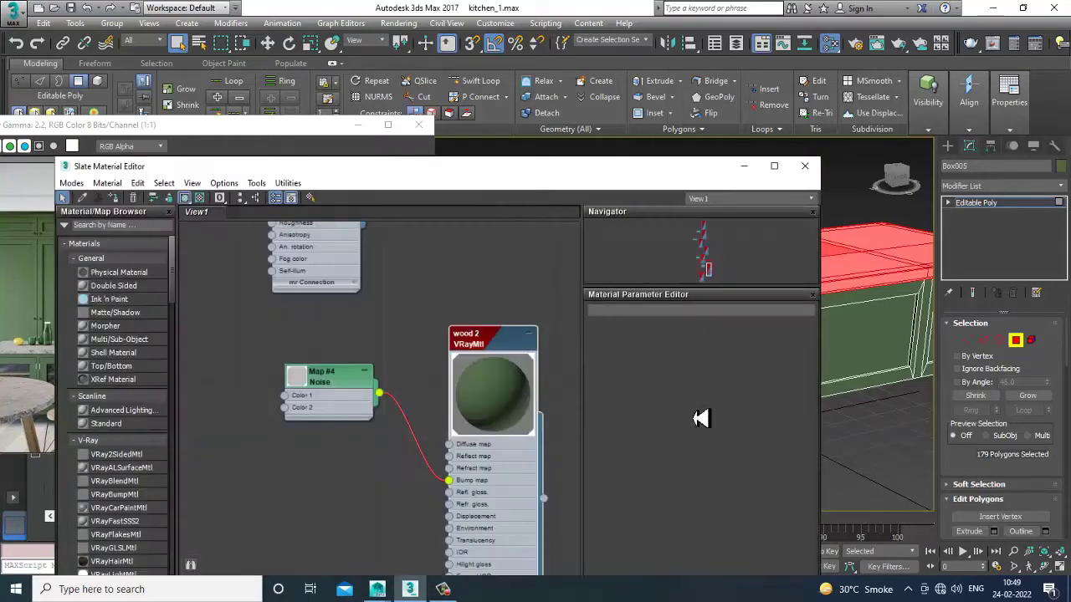
pyautogui.moveTo(429, 470); pyautogui.dragTo(117, 180, button='middle')
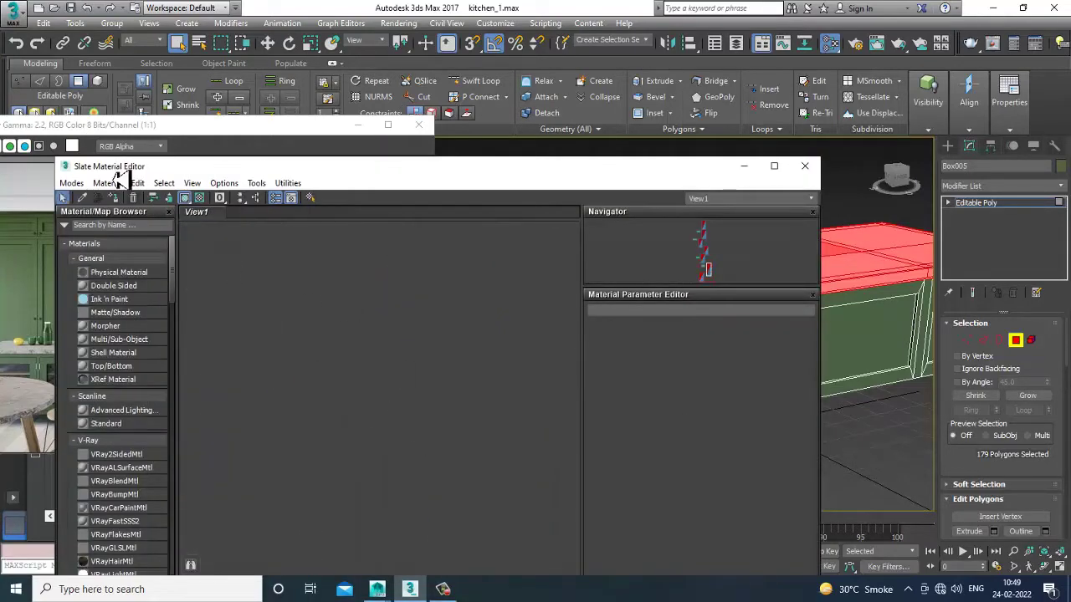
pyautogui.moveTo(194, 174); pyautogui.dragTo(183, 74)
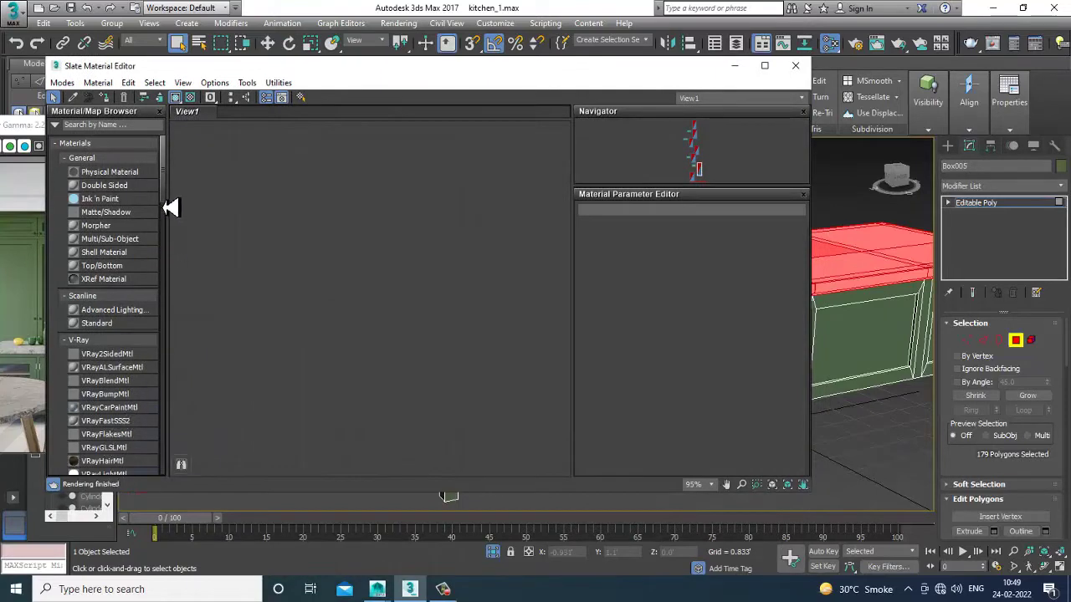
pyautogui.scroll(-4, 167, 226)
pyautogui.scroll(1, 170, 235)
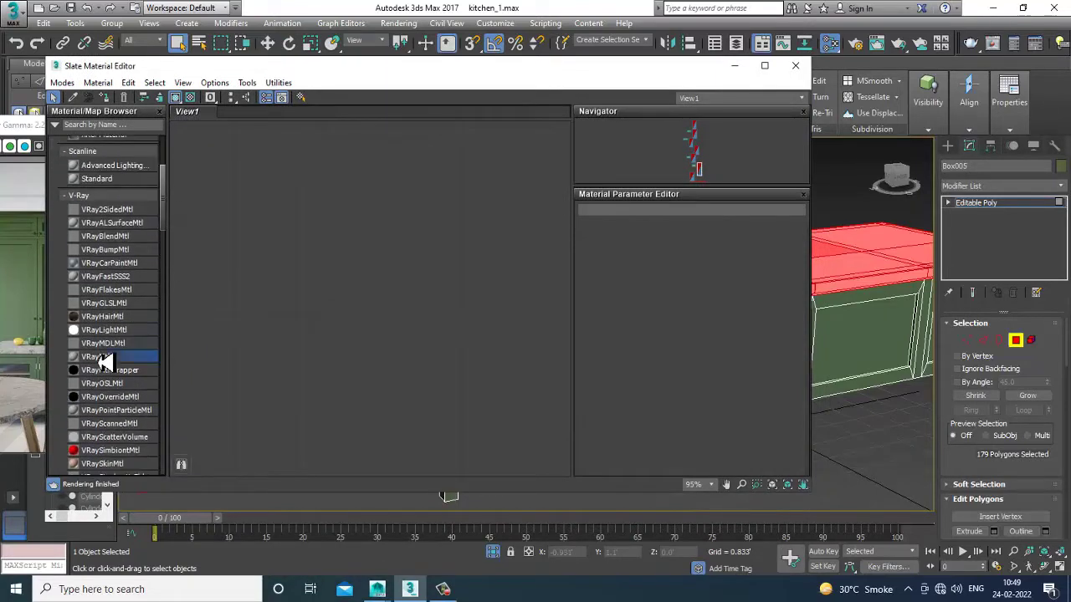
pyautogui.moveTo(369, 168); pyautogui.dragTo(369, 171)
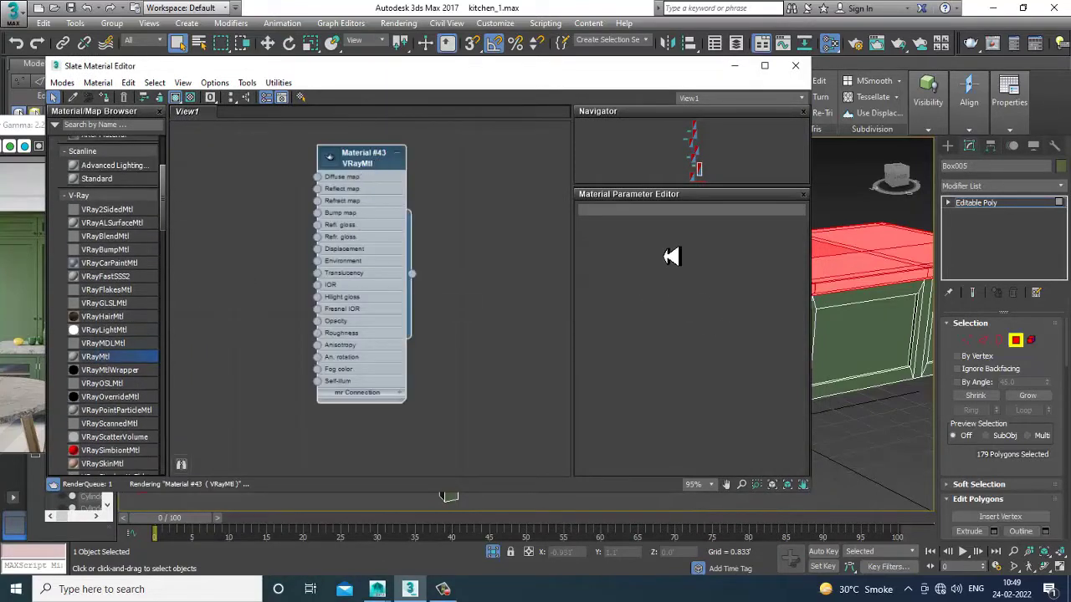
pyautogui.doubleClick(369, 169)
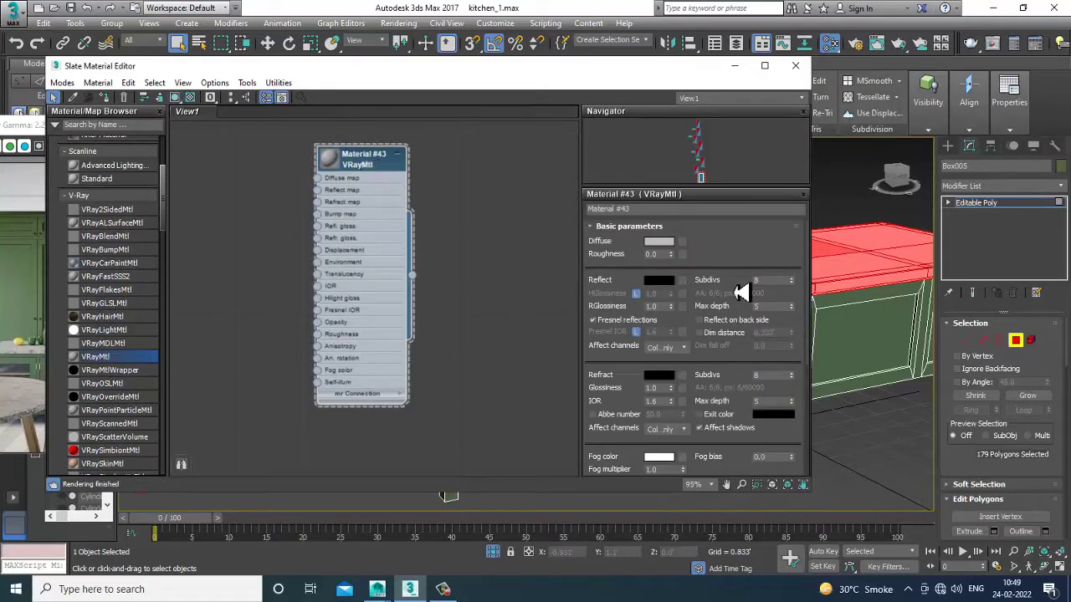
pyautogui.click(654, 211)
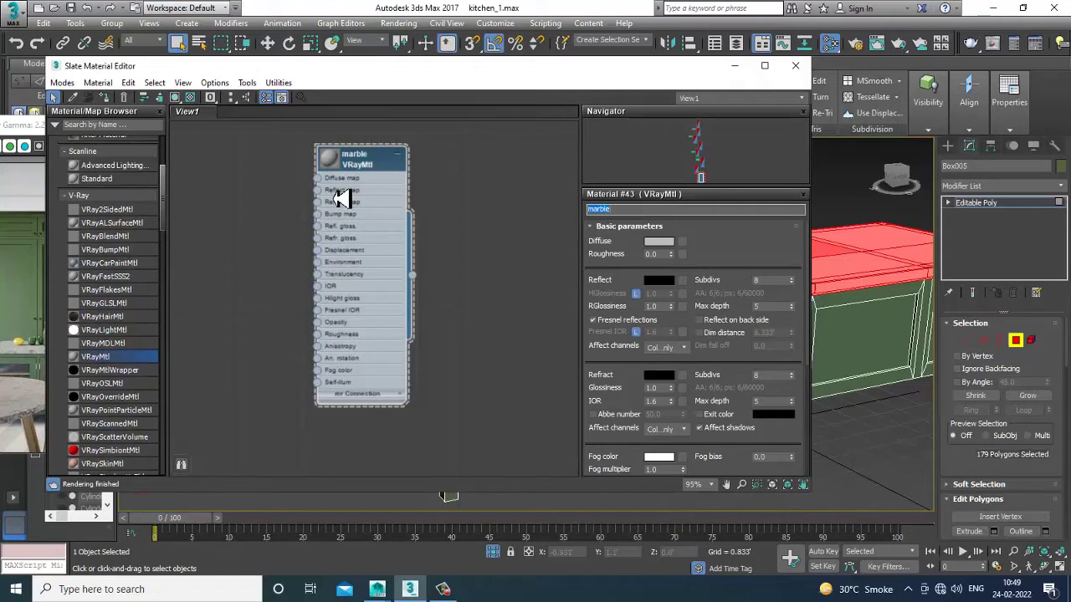
# Load a marble texture from the desktop's texx folder as a Bitmap in the material's Diffuse map
pyautogui.click(681, 253)
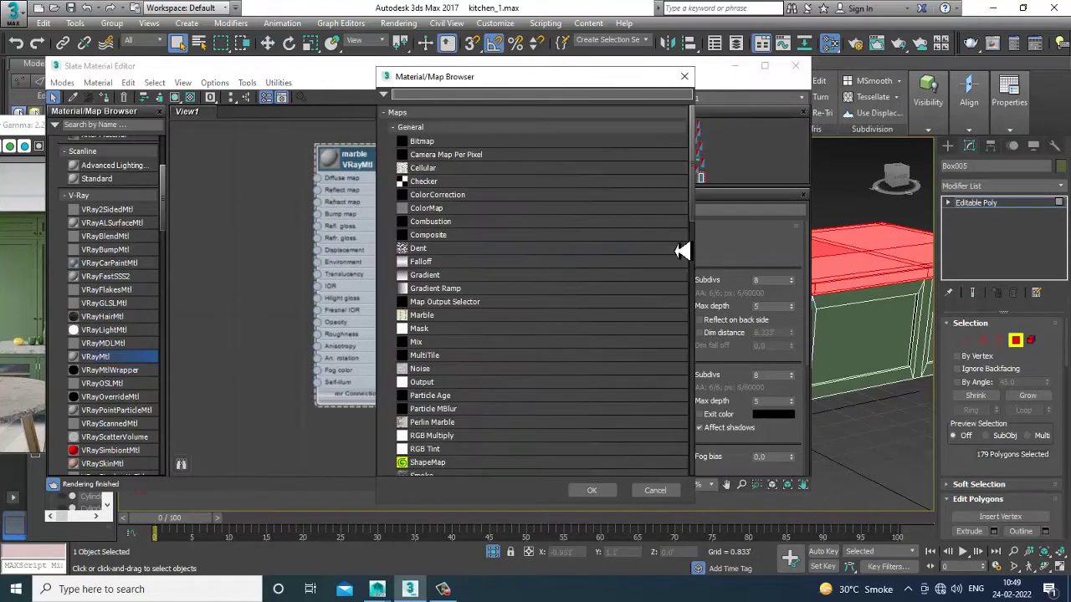
pyautogui.doubleClick(451, 144)
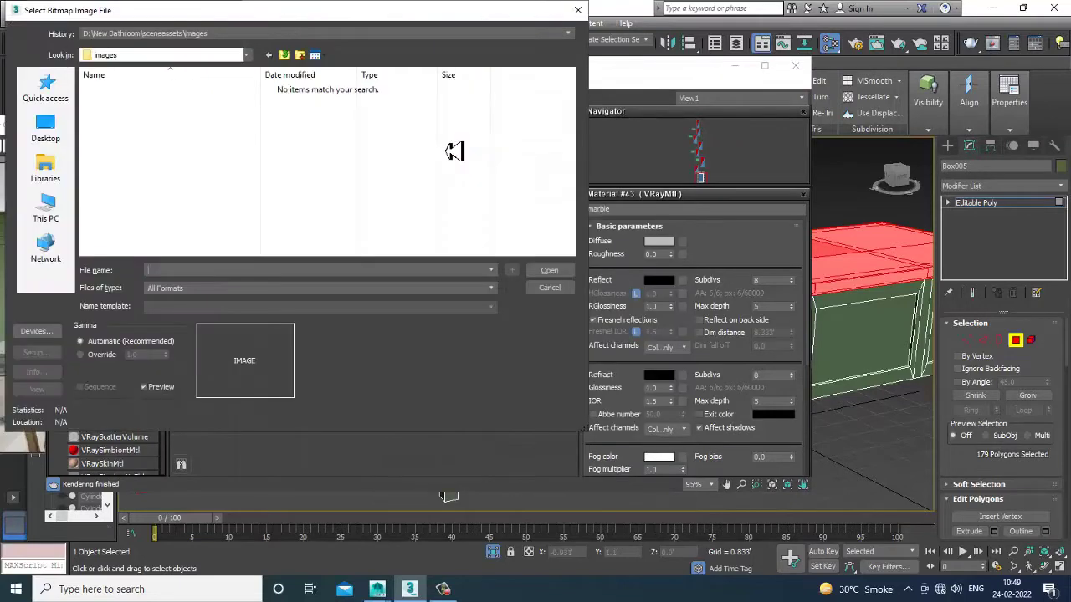
pyautogui.click(65, 140)
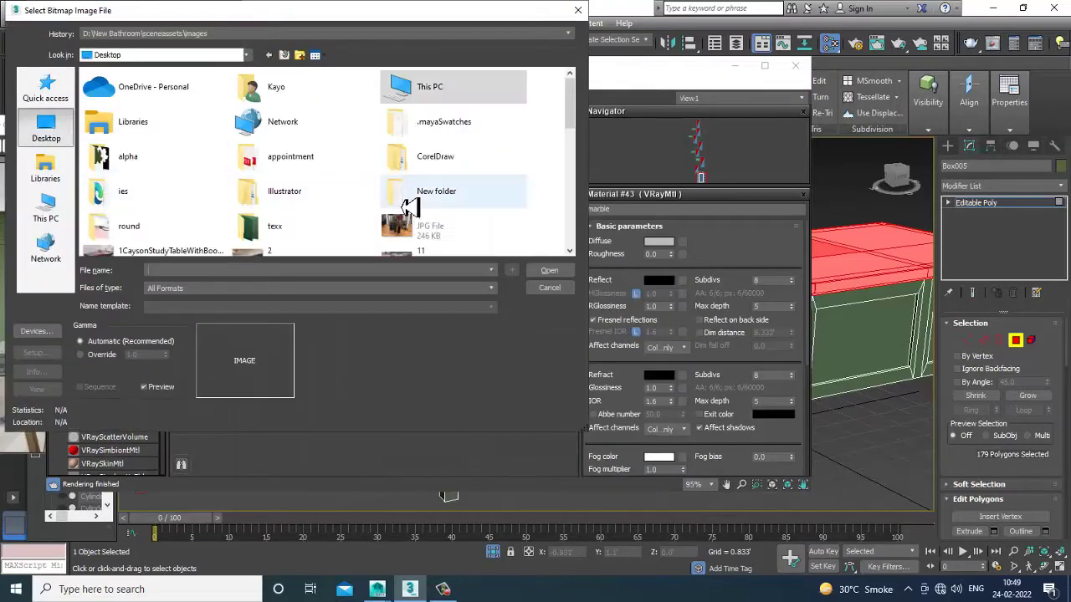
pyautogui.doubleClick(284, 227)
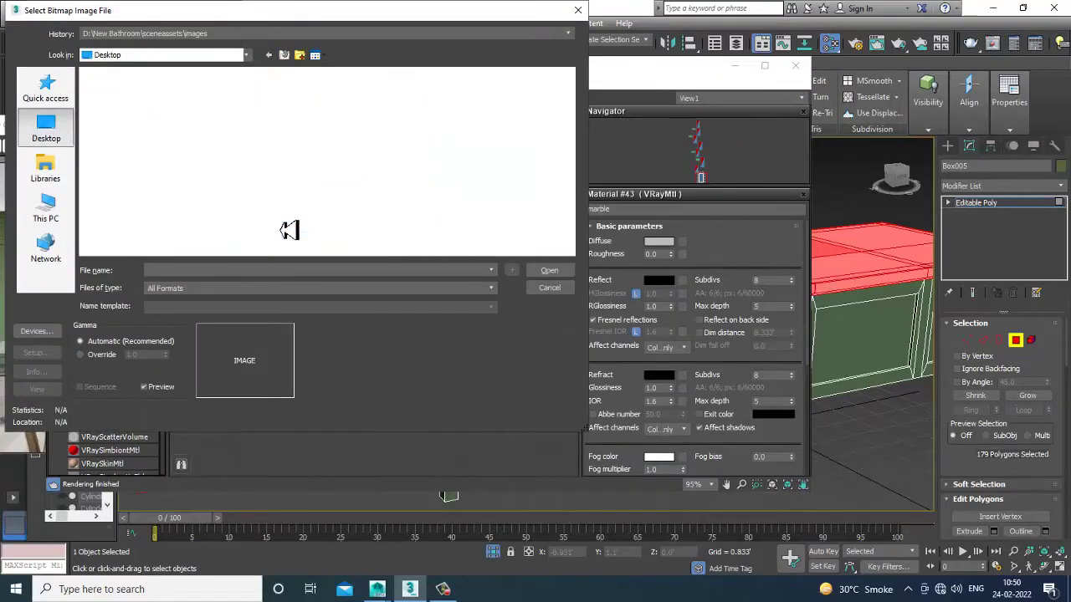
pyautogui.click(418, 122)
pyautogui.doubleClick(421, 124)
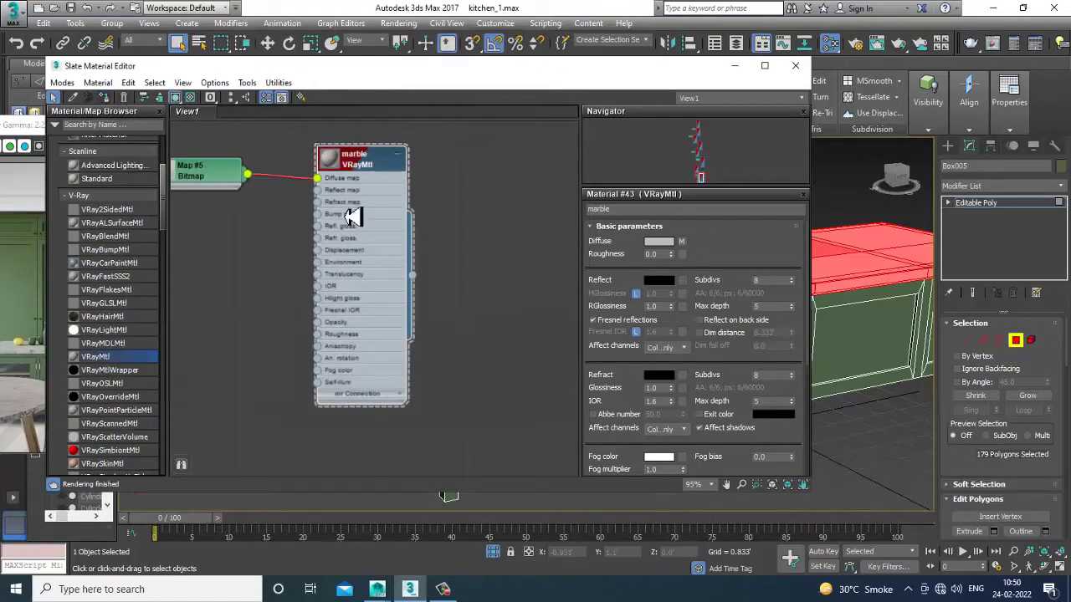
# Set the marble material's Reflect color to light grey and assign it to the selected countertop polygons
pyautogui.click(658, 281)
pyautogui.moveTo(408, 122); pyautogui.dragTo(425, 170)
pyautogui.click(498, 206)
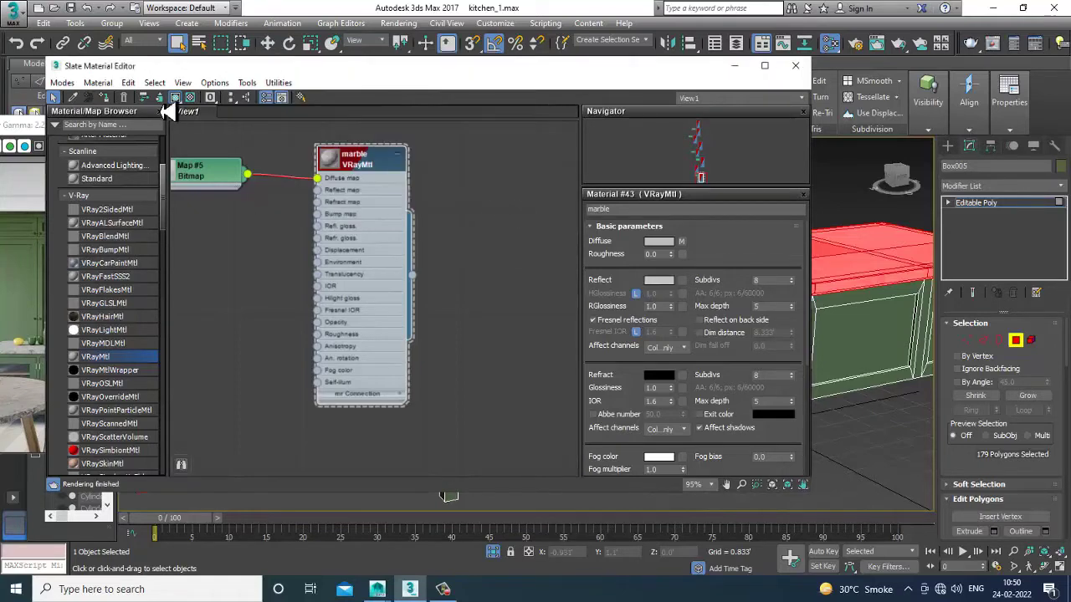
pyautogui.click(736, 66)
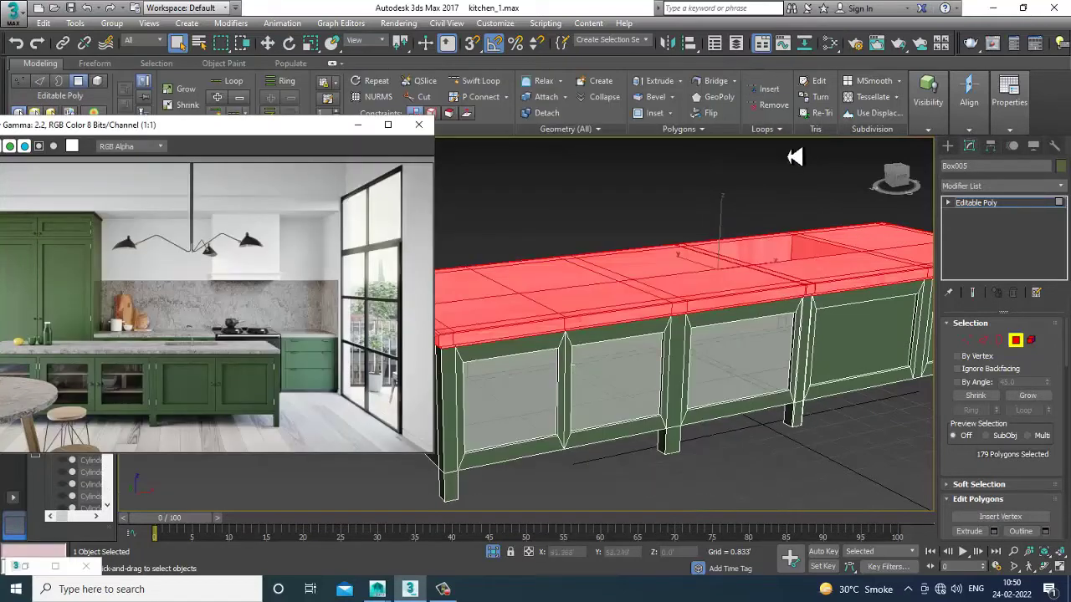
# Apply a UVW Map modifier with Box mapping to the countertop polygons, then reselect the island after checking the texture
pyautogui.click(969, 187)
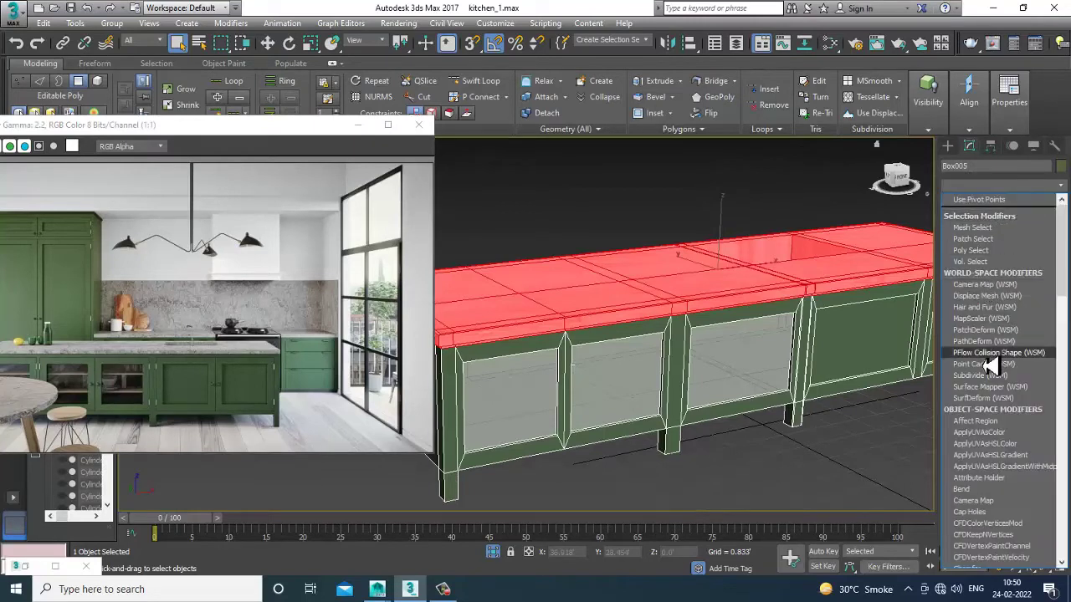
pyautogui.press('u')
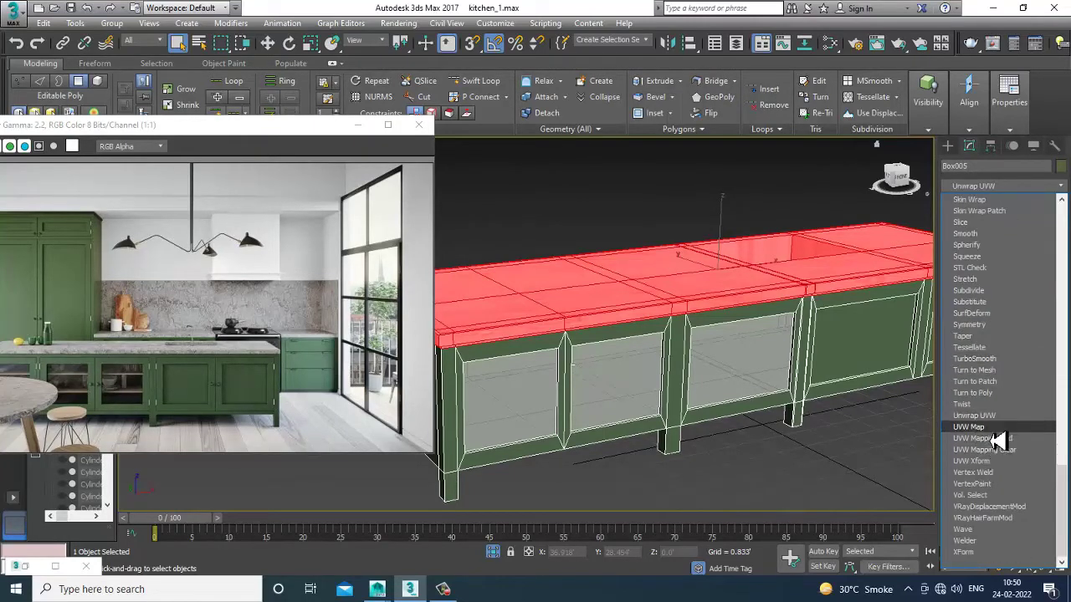
pyautogui.click(987, 442)
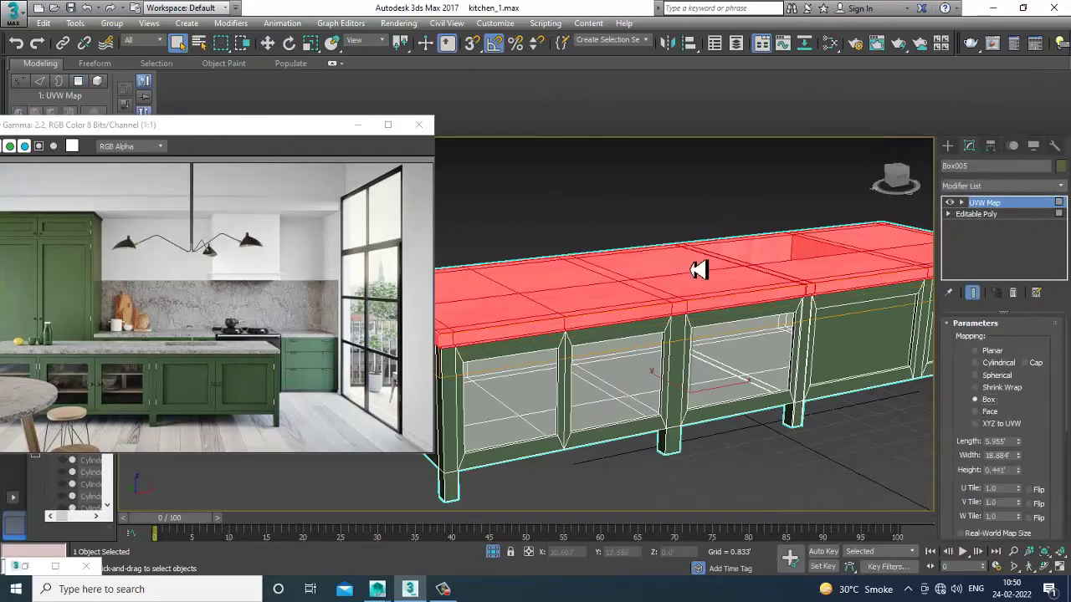
pyautogui.click(667, 182)
pyautogui.scroll(4, 707, 323)
pyautogui.scroll(4, 707, 324)
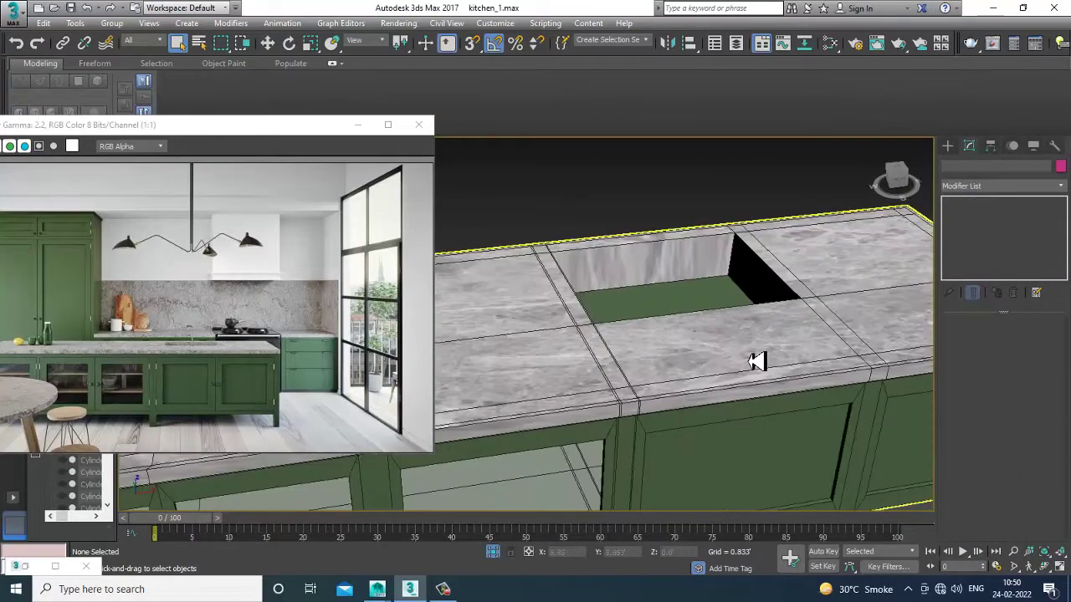
pyautogui.click(764, 377)
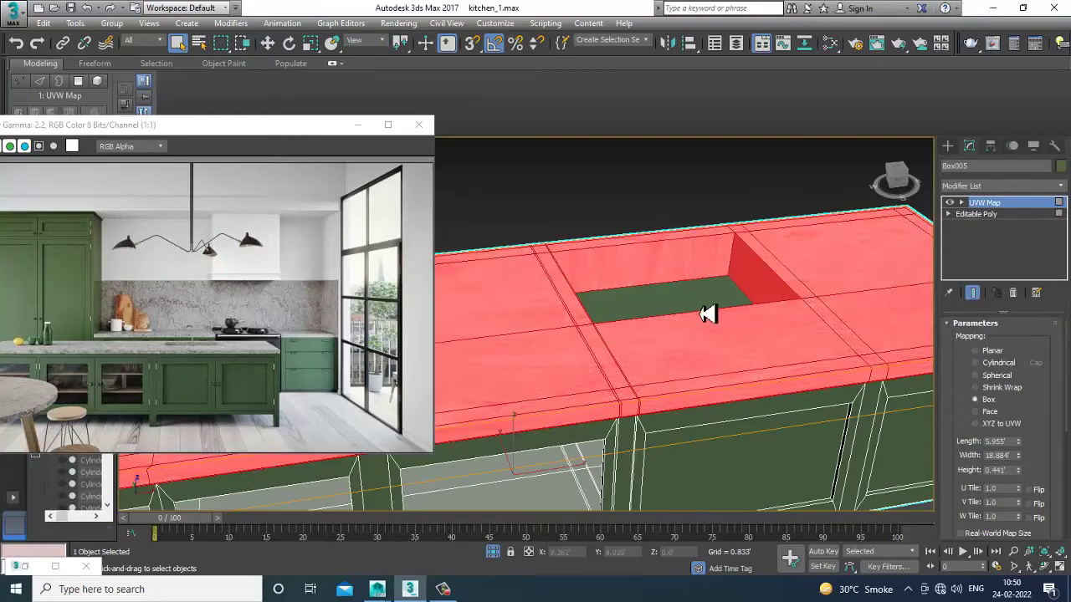
# Try to increase the UVW Map height on the countertop to about 1.156', and deselect the island to inspect the marble
pyautogui.moveTo(1019, 472); pyautogui.dragTo(1019, 369)
pyautogui.keyDown('alt'); pyautogui.moveTo(786, 343); pyautogui.dragTo(887, 371, button='middle'); pyautogui.keyUp('alt')
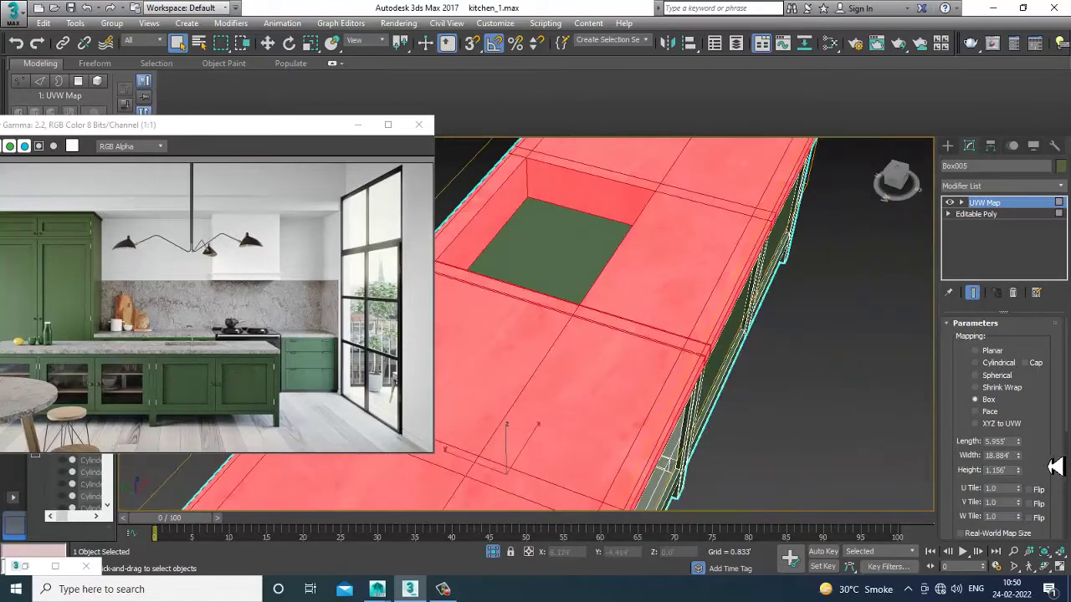
pyautogui.scroll(-3, 1045, 452)
pyautogui.click(977, 502)
pyautogui.keyDown('alt'); pyautogui.moveTo(744, 394); pyautogui.dragTo(734, 347, button='middle'); pyautogui.keyUp('alt')
pyautogui.scroll(-3, 747, 358)
pyautogui.click(703, 218)
pyautogui.scroll(3, 712, 299)
pyautogui.keyDown('alt'); pyautogui.moveTo(712, 298); pyautogui.dragTo(705, 311, button='middle'); pyautogui.keyUp('alt')
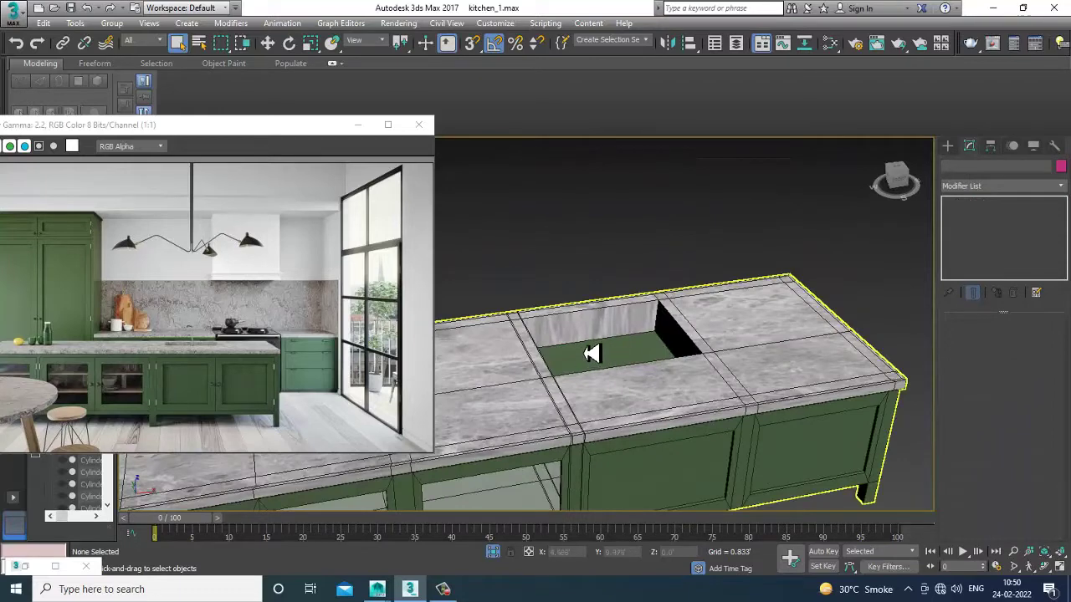
pyautogui.keyDown('alt'); pyautogui.moveTo(667, 376); pyautogui.dragTo(589, 365, button='middle'); pyautogui.keyUp('alt')
pyautogui.scroll(-3, 552, 378)
pyautogui.scroll(4, 590, 366)
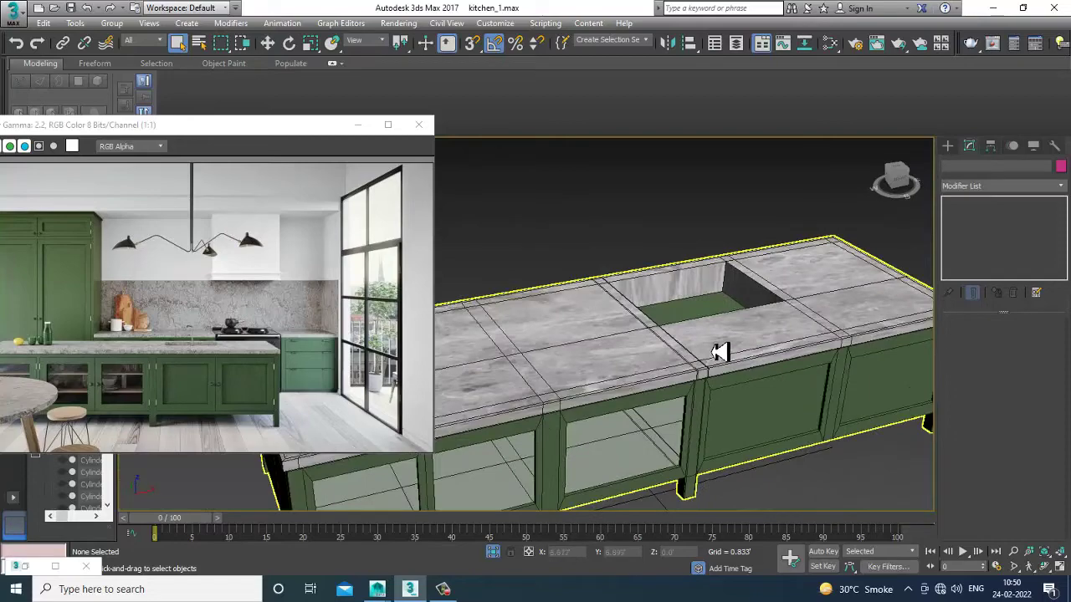
# End the island's isolation so the entire kitchen scene is shown
pyautogui.rightClick(717, 204)
pyautogui.click(757, 107)
pyautogui.scroll(-4, 753, 219)
pyautogui.keyDown('alt'); pyautogui.moveTo(733, 285); pyautogui.dragTo(749, 368, button='middle'); pyautogui.keyUp('alt')
pyautogui.scroll(2, 726, 303)
pyautogui.scroll(5, 732, 303)
# Select the island and increase its UVW Map length to about 9.409', checking the marble texture with the island deselected
pyautogui.click(721, 321)
pyautogui.moveTo(1018, 444); pyautogui.dragTo(1022, 406)
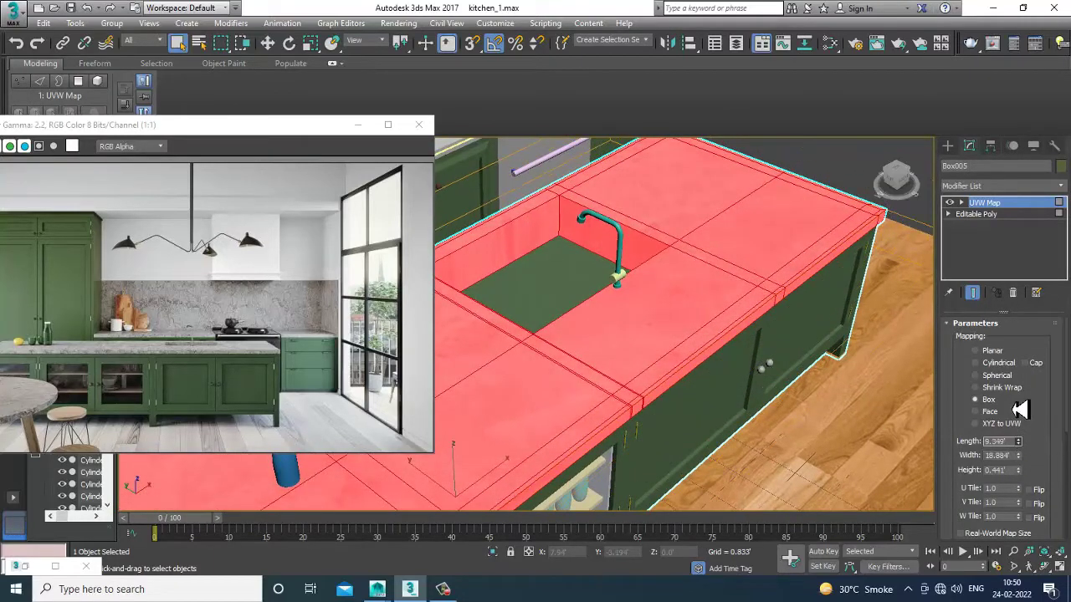
pyautogui.scroll(-8, 711, 318)
pyautogui.click(798, 198)
pyautogui.scroll(4, 681, 397)
pyautogui.moveTo(695, 419)
pyautogui.keyDown('alt'); pyautogui.mouseDown(button='middle')
pyautogui.moveTo(686, 358)
pyautogui.moveTo(631, 351)
pyautogui.moveTo(645, 337)
pyautogui.moveTo(662, 413)
pyautogui.moveTo(686, 439)
pyautogui.mouseUp(button='middle'); pyautogui.keyUp('alt')
pyautogui.scroll(6, 688, 368)
# Convert the island with its UVW mapping to an Editable Poly
pyautogui.click(700, 396)
pyautogui.scroll(-6, 635, 340)
pyautogui.rightClick(614, 371)
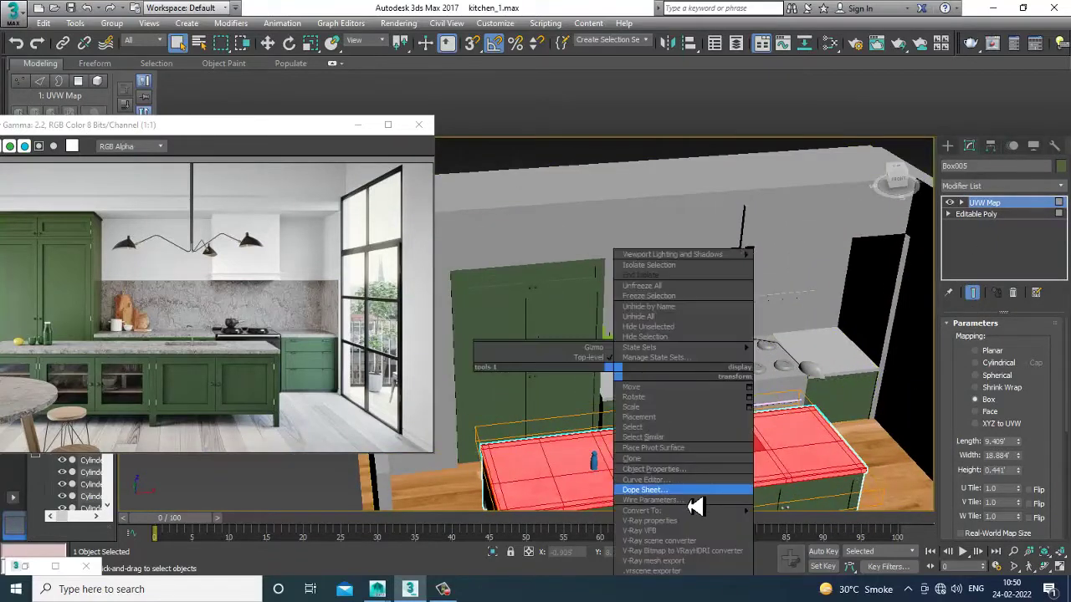
pyautogui.moveTo(694, 512)
pyautogui.click(807, 521)
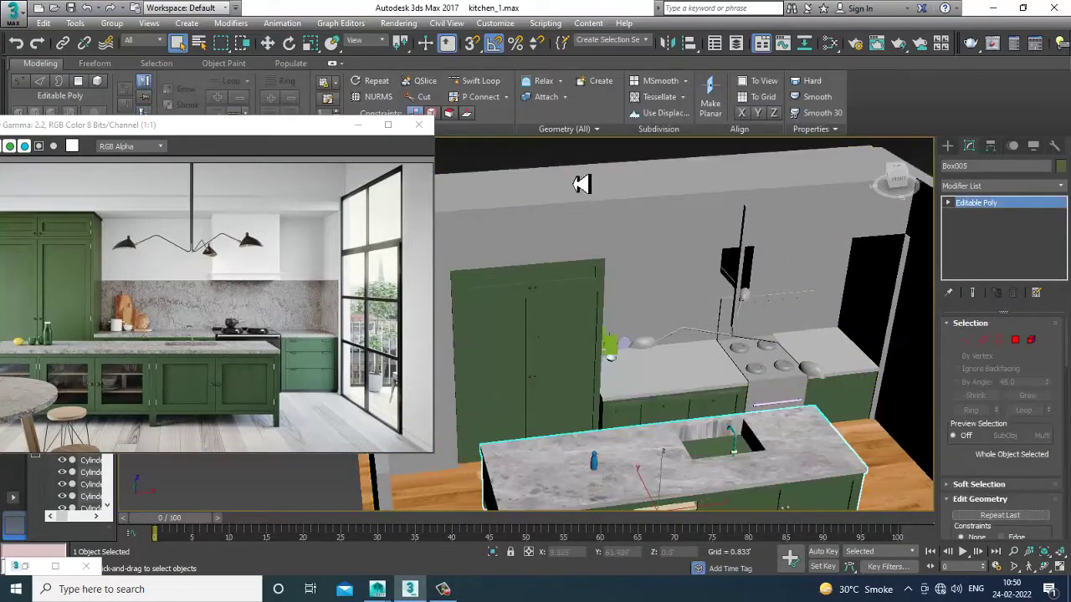
# Isolate the back counter cabinets on both sides of the stove
pyautogui.click(667, 375)
pyautogui.scroll(3, 780, 430)
pyautogui.scroll(-2, 780, 429)
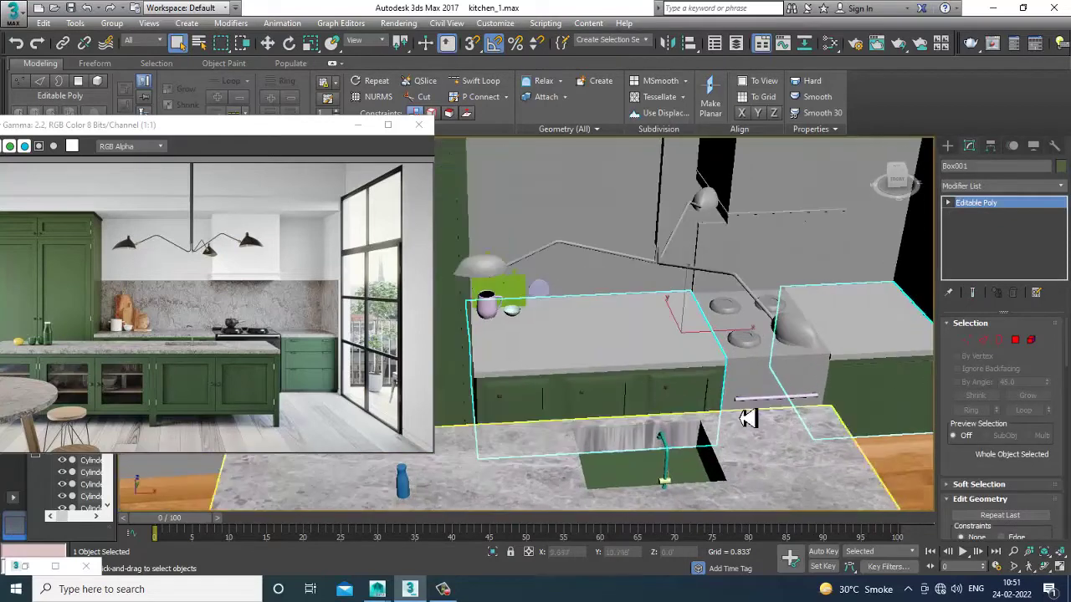
pyautogui.hotkey('alt', 'q')
pyautogui.keyDown('alt'); pyautogui.moveTo(713, 384); pyautogui.dragTo(786, 372, button='middle'); pyautogui.keyUp('alt')
# Select the countertop slab polygons of both back cabinets, leaving the green cabinet fronts and sides out of the selection
pyautogui.click(1014, 340)
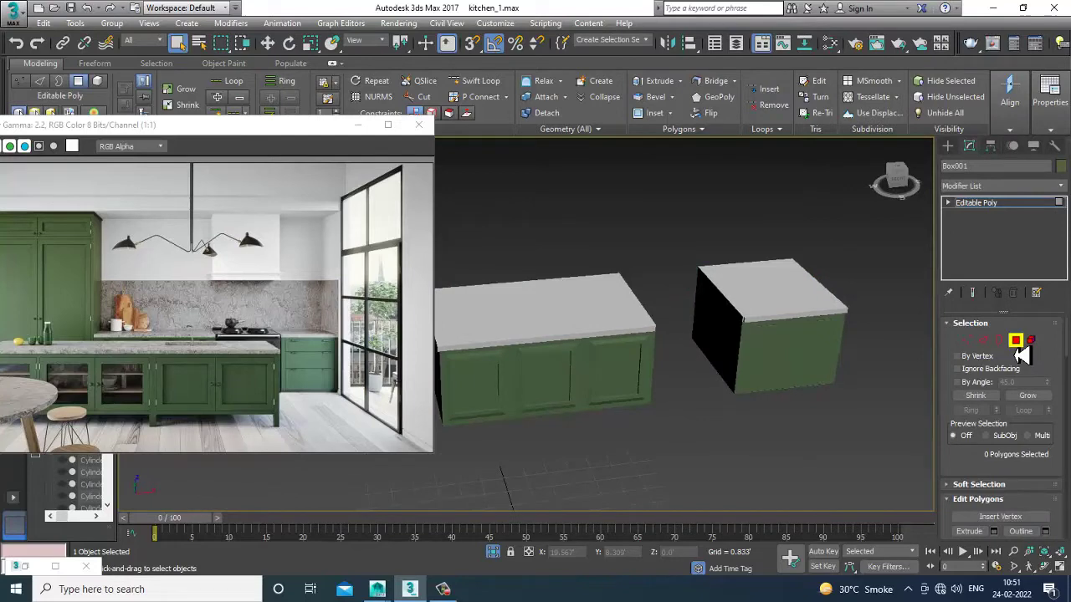
pyautogui.hotkey('alt', 'w')
pyautogui.hotkey('alt', 'w')
pyautogui.scroll(-3, 614, 327)
pyautogui.moveTo(860, 350); pyautogui.dragTo(878, 335)
pyautogui.hotkey('alt', 'w')
pyautogui.hotkey('alt', 'w')
pyautogui.keyDown('alt'); pyautogui.moveTo(660, 409); pyautogui.dragTo(712, 348); pyautogui.keyUp('alt')
pyautogui.keyDown('alt'); pyautogui.moveTo(712, 348); pyautogui.dragTo(734, 352, button='middle'); pyautogui.keyUp('alt')
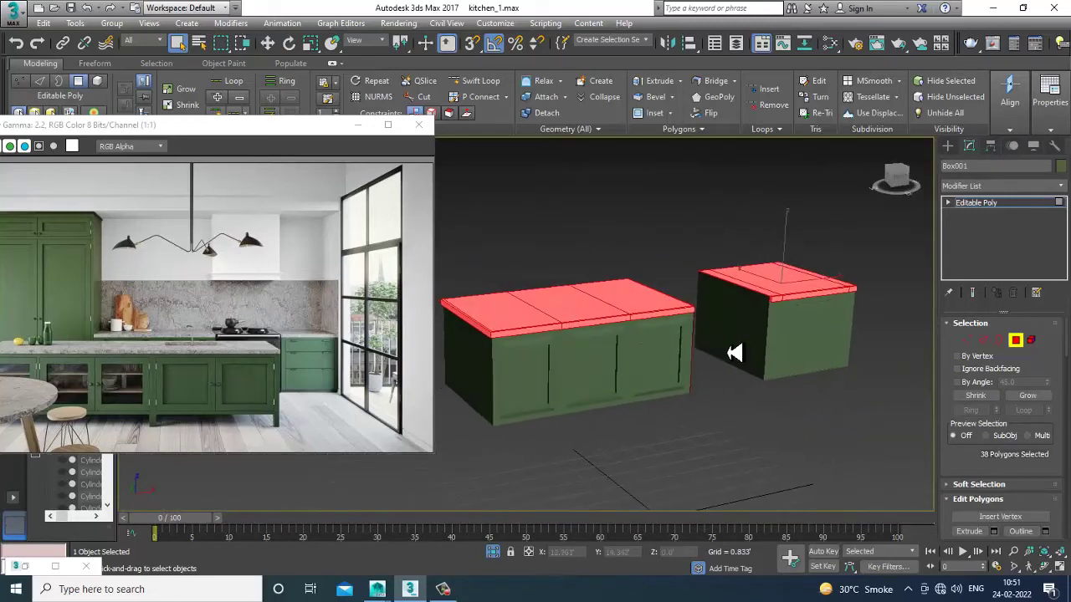
# Assign the marble material to the selected back countertop polygons and inspect the cabinets up close
pyautogui.press('m')
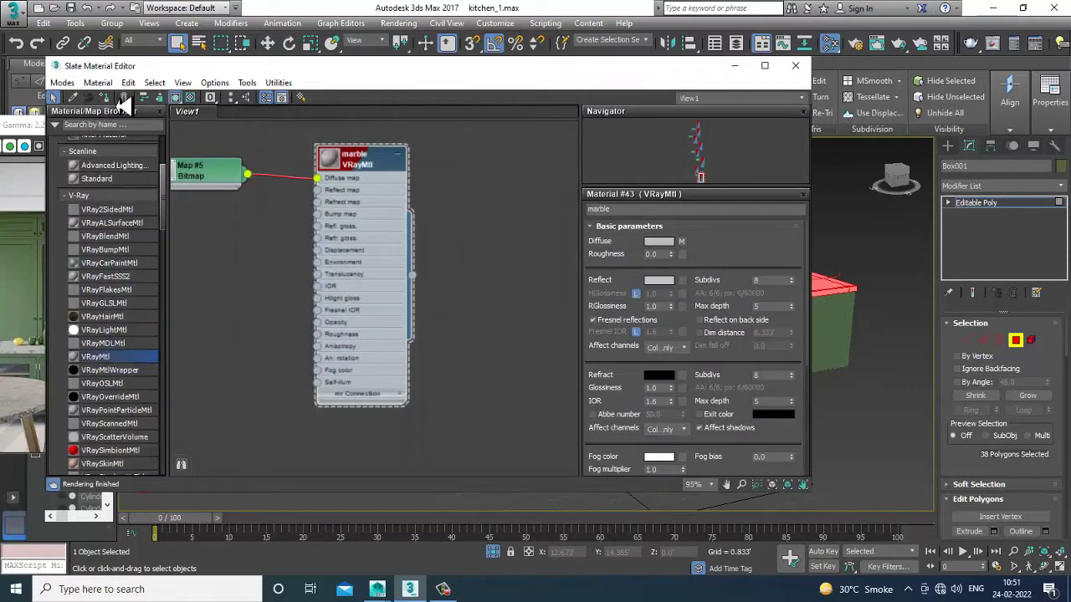
pyautogui.click(733, 65)
pyautogui.keyDown('alt'); pyautogui.moveTo(848, 287); pyautogui.dragTo(715, 338, button='middle'); pyautogui.keyUp('alt')
pyautogui.scroll(5, 715, 339)
pyautogui.click(734, 268)
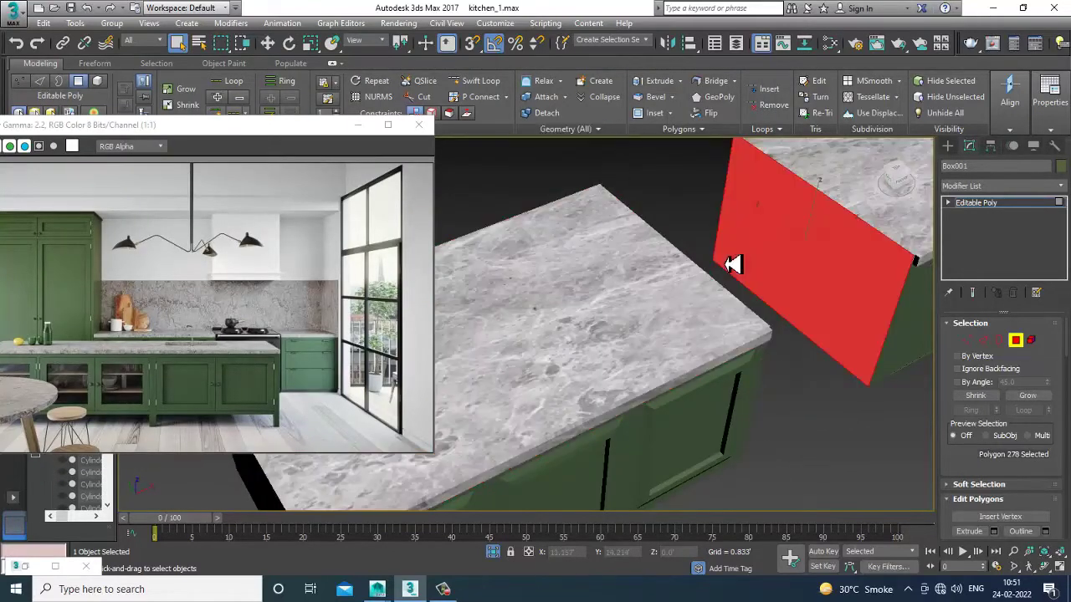
pyautogui.scroll(-8, 807, 354)
pyautogui.press('w')
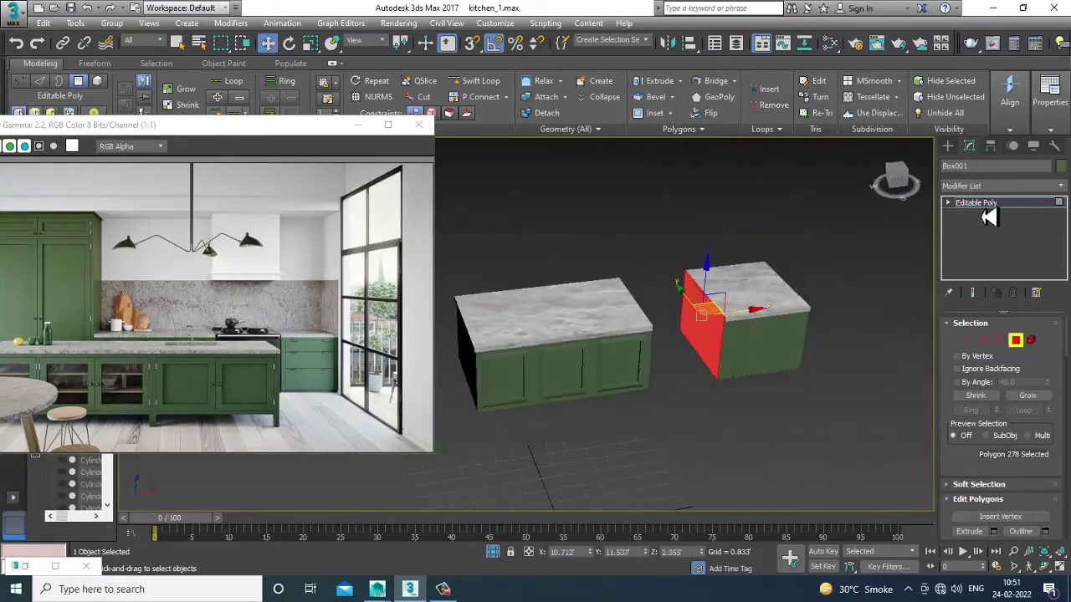
# Leave polygon editing on the back cabinets and end their isolation
pyautogui.click(978, 203)
pyautogui.rightClick(797, 226)
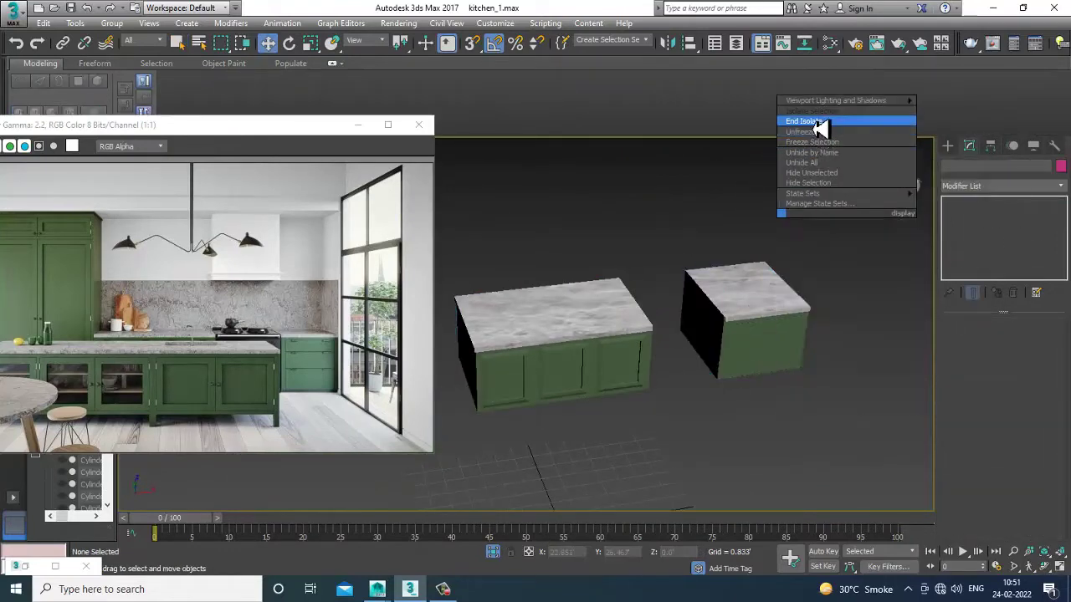
pyautogui.click(818, 132)
pyautogui.keyDown('alt'); pyautogui.moveTo(755, 332); pyautogui.dragTo(782, 313, button='middle'); pyautogui.keyUp('alt')
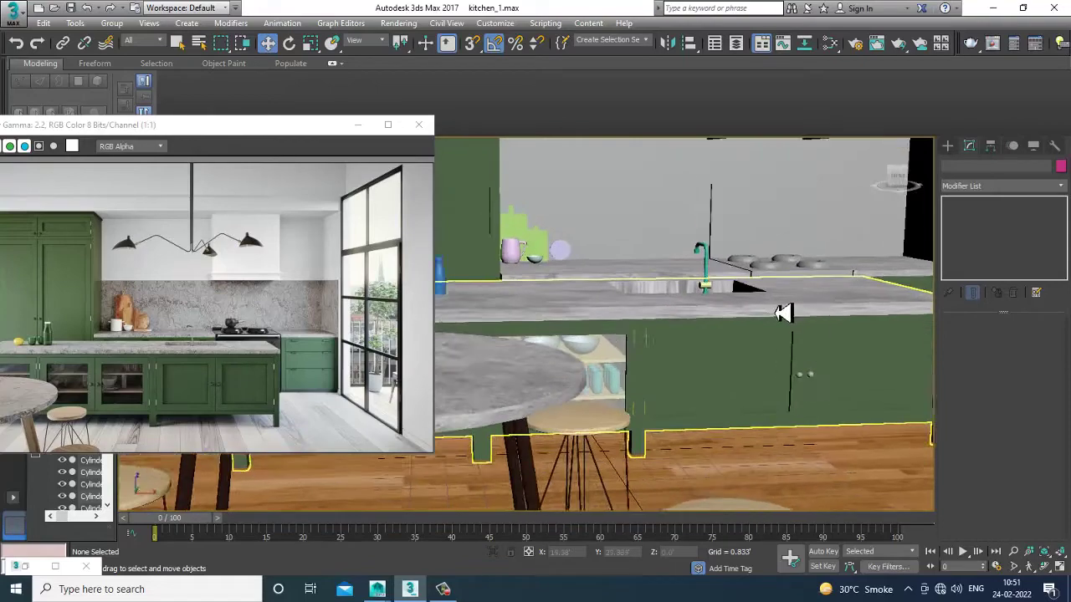
# Select the blue bottle standing on the island countertop and frame it closely
pyautogui.scroll(-5, 710, 303)
pyautogui.keyDown('alt'); pyautogui.moveTo(708, 303); pyautogui.dragTo(743, 256, button='middle'); pyautogui.keyUp('alt')
pyautogui.scroll(3, 710, 356)
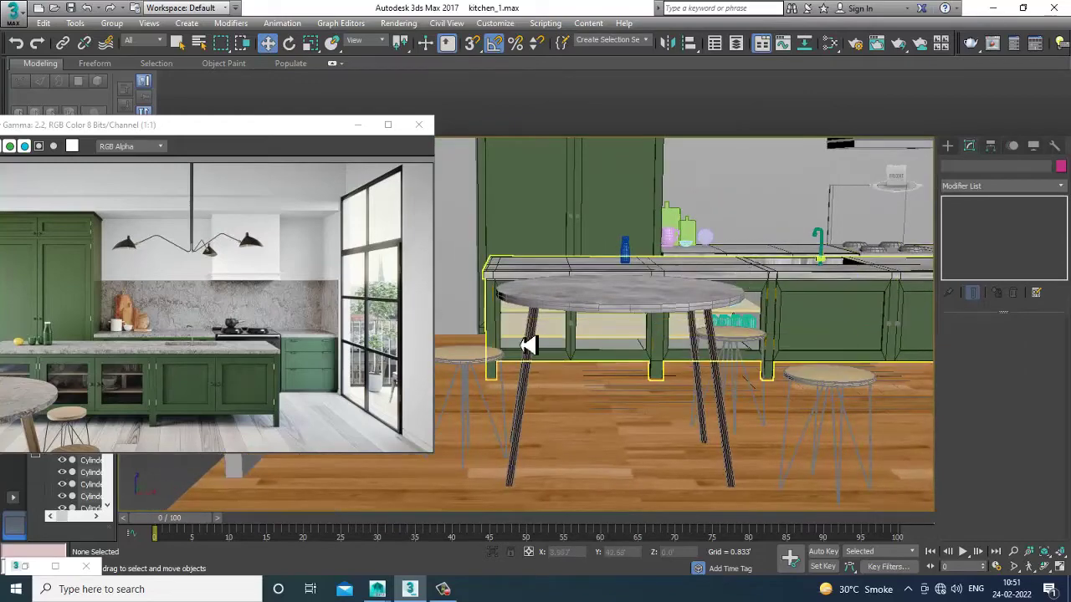
pyautogui.moveTo(564, 373); pyautogui.dragTo(600, 384, button='middle')
pyautogui.keyDown('alt'); pyautogui.moveTo(688, 341); pyautogui.dragTo(586, 323, button='middle'); pyautogui.keyUp('alt')
pyautogui.scroll(5, 586, 323)
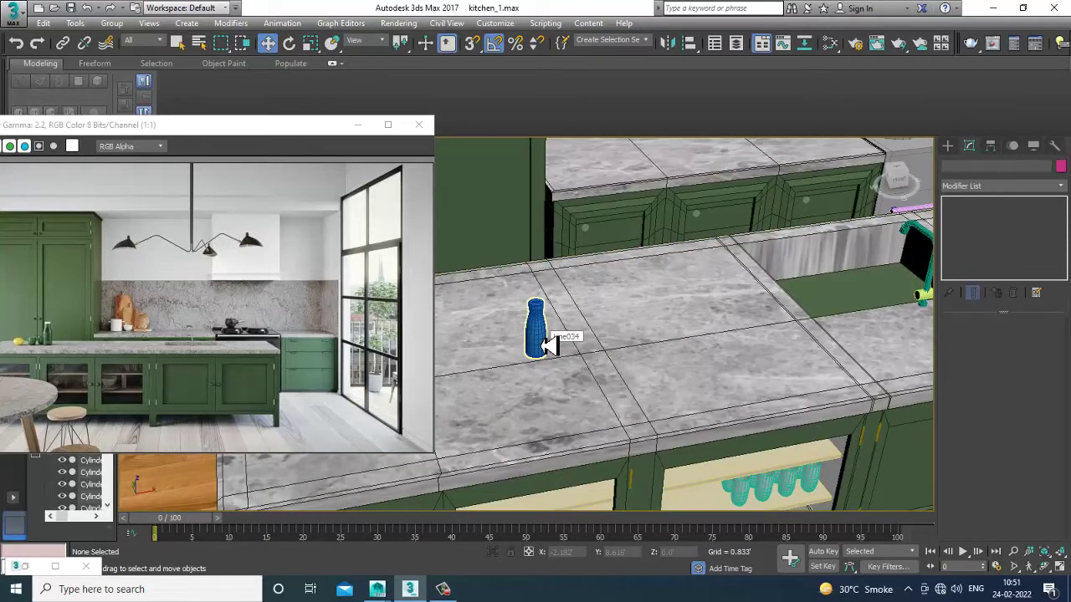
pyautogui.click(545, 343)
pyautogui.scroll(5, 555, 318)
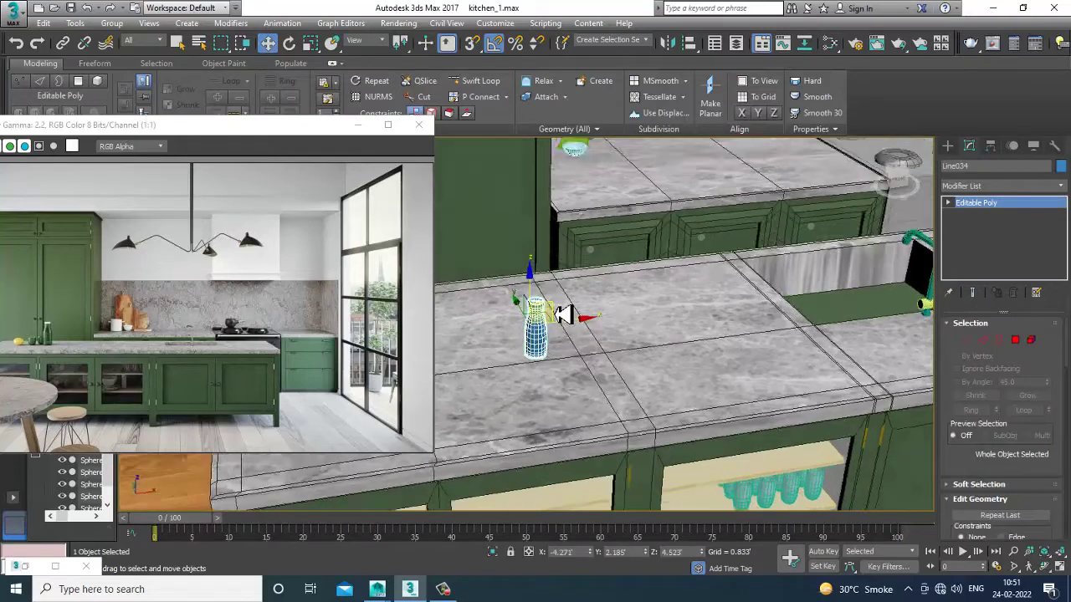
pyautogui.keyDown('alt'); pyautogui.moveTo(603, 304); pyautogui.dragTo(606, 306, button='middle'); pyautogui.keyUp('alt')
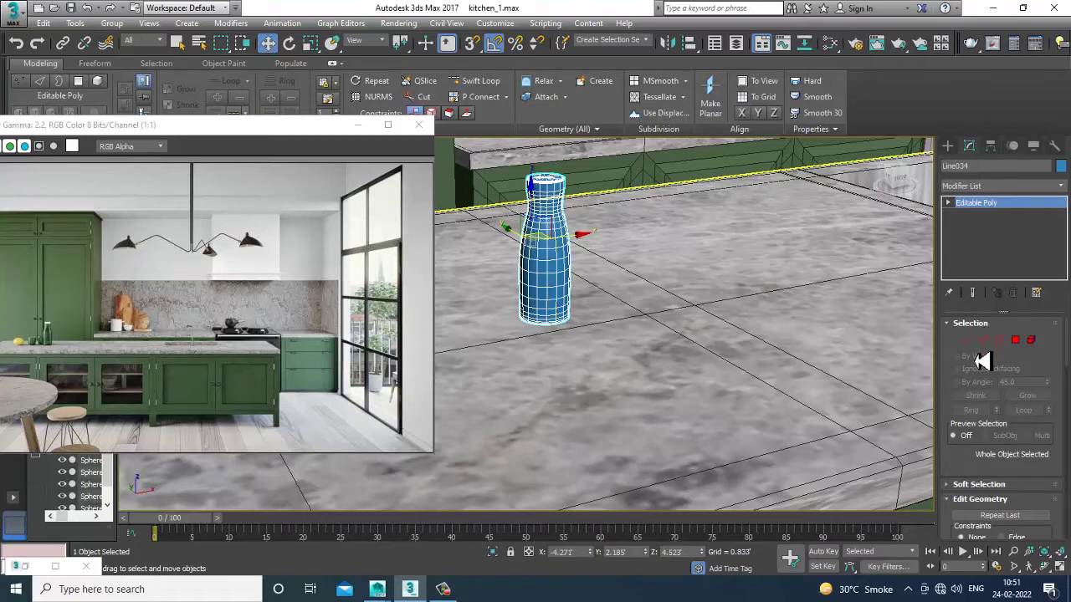
# Select the polygons of the bottle's body, leaving out the cap at its neck
pyautogui.click(1015, 341)
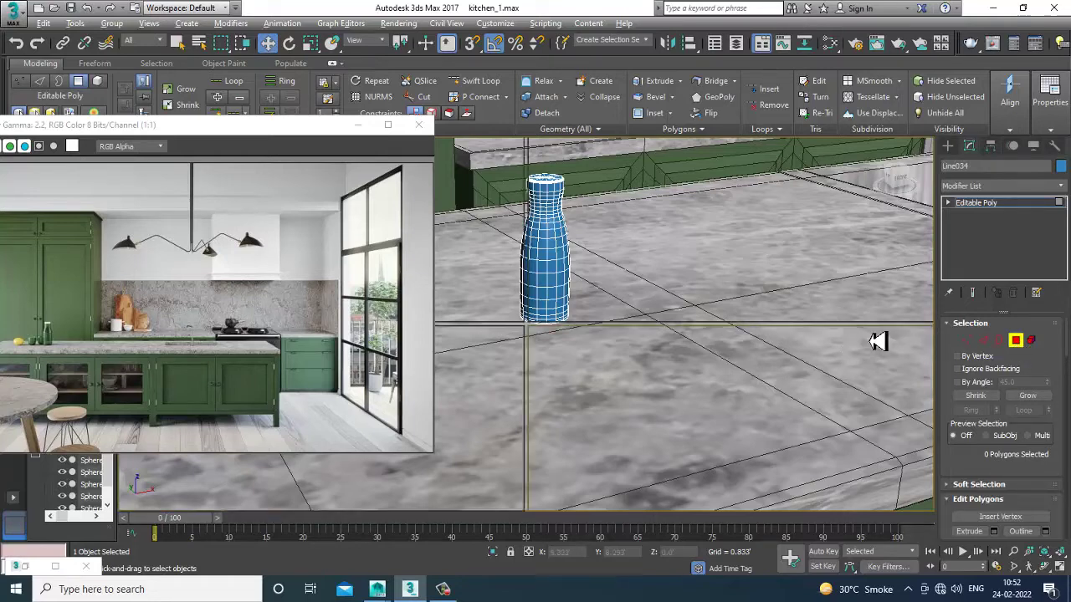
pyautogui.hotkey('alt', 'w')
pyautogui.hotkey('alt', 'w')
pyautogui.press('z')
pyautogui.moveTo(750, 279); pyautogui.dragTo(656, 219, button='middle')
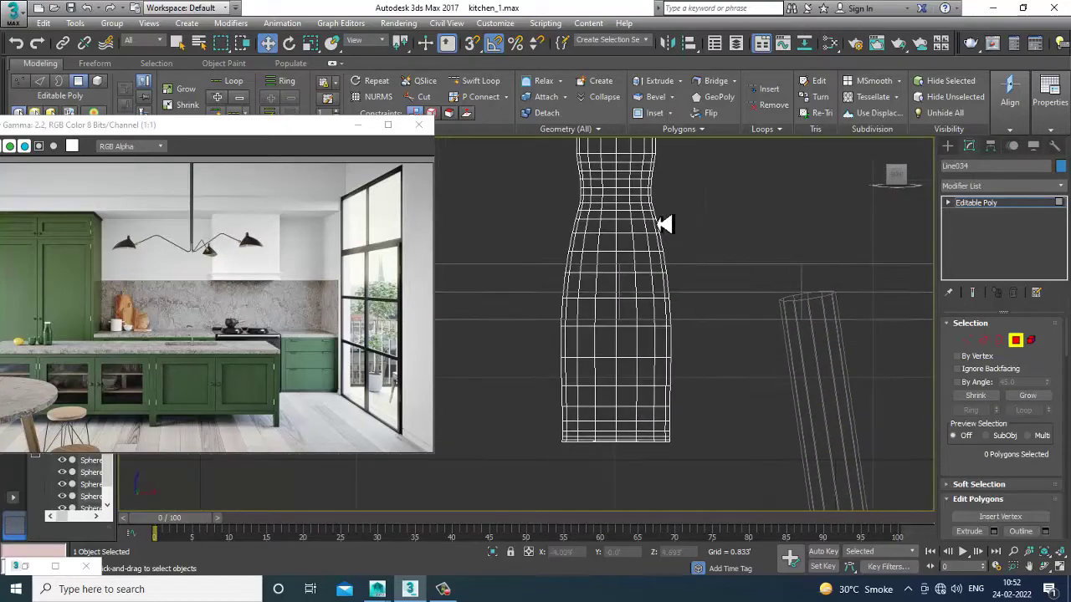
pyautogui.moveTo(558, 454); pyautogui.dragTo(550, 478, button='middle')
pyautogui.moveTo(511, 483); pyautogui.dragTo(779, 242)
pyautogui.hotkey('alt', 'w')
pyautogui.hotkey('alt', 'w')
pyautogui.moveTo(536, 272); pyautogui.dragTo(686, 323, button='middle')
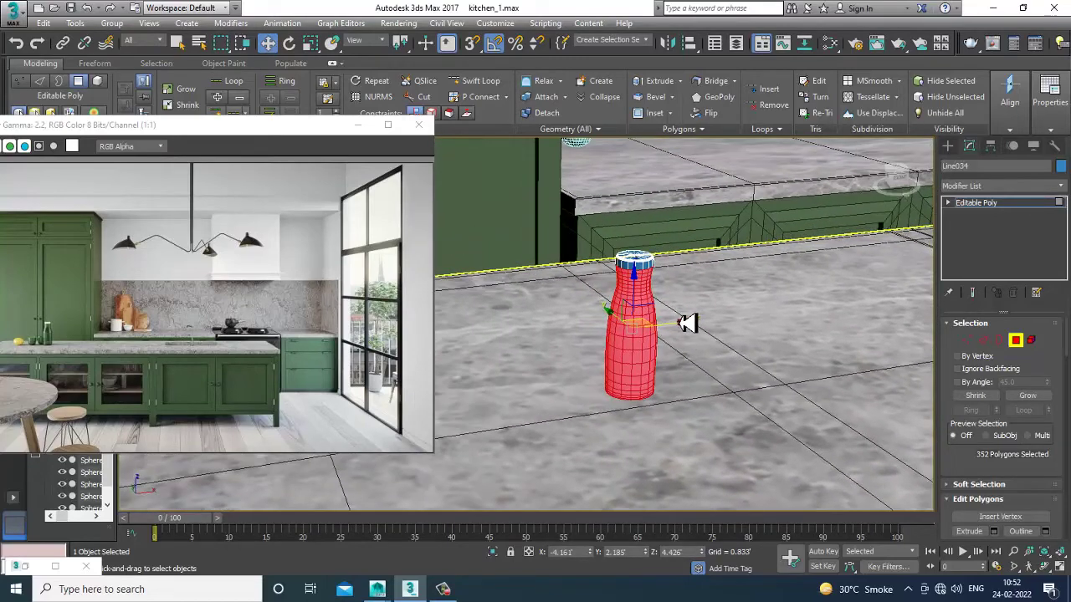
# Create a new VRayMtl below the marble material and display its parameters
pyautogui.press('m')
pyautogui.moveTo(107, 361); pyautogui.dragTo(318, 244)
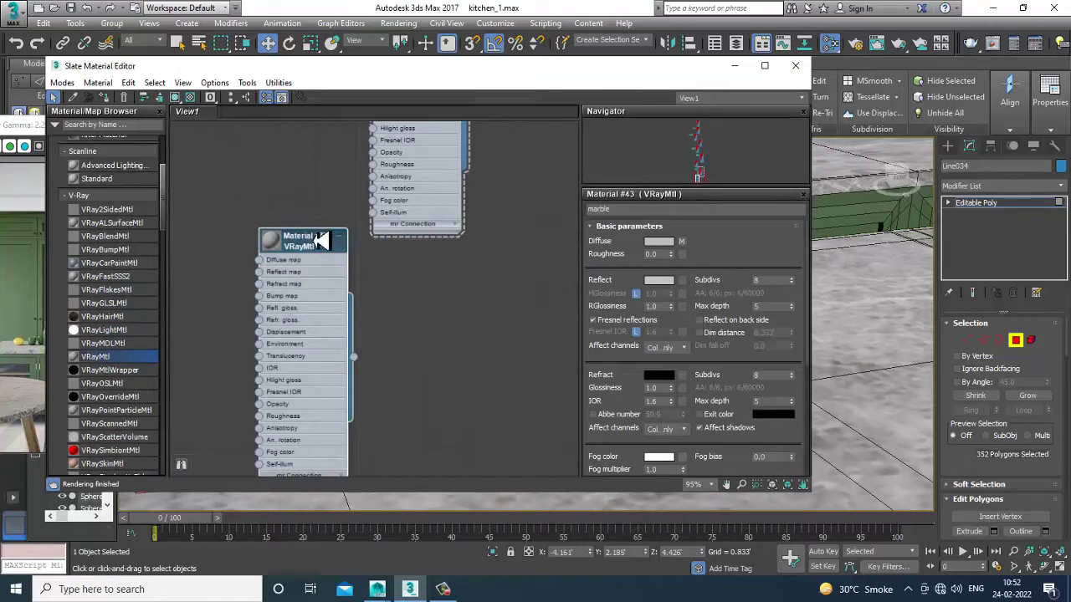
pyautogui.doubleClick(320, 244)
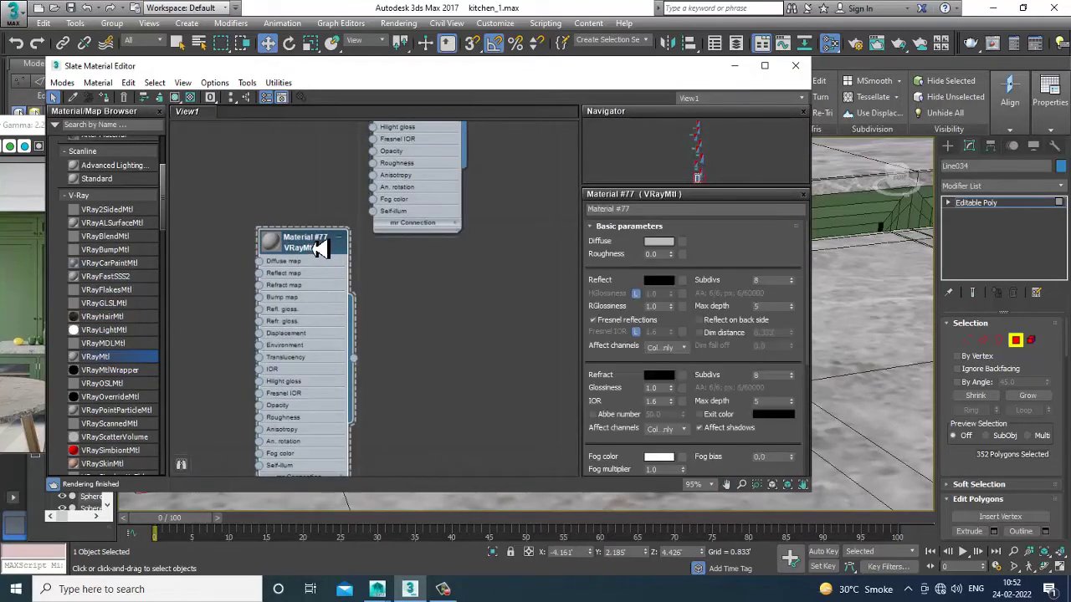
pyautogui.click(660, 242)
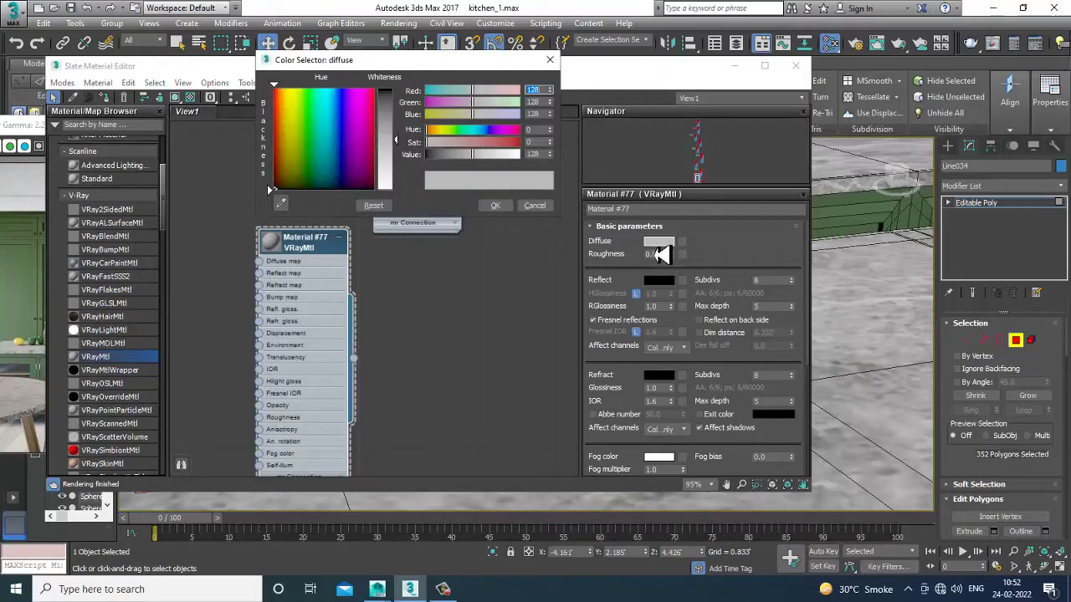
pyautogui.click(304, 122)
pyautogui.click(534, 205)
# Set the new material's Diffuse color to the dark green sampled from the bottle in the reference image
pyautogui.moveTo(195, 65); pyautogui.dragTo(541, 81)
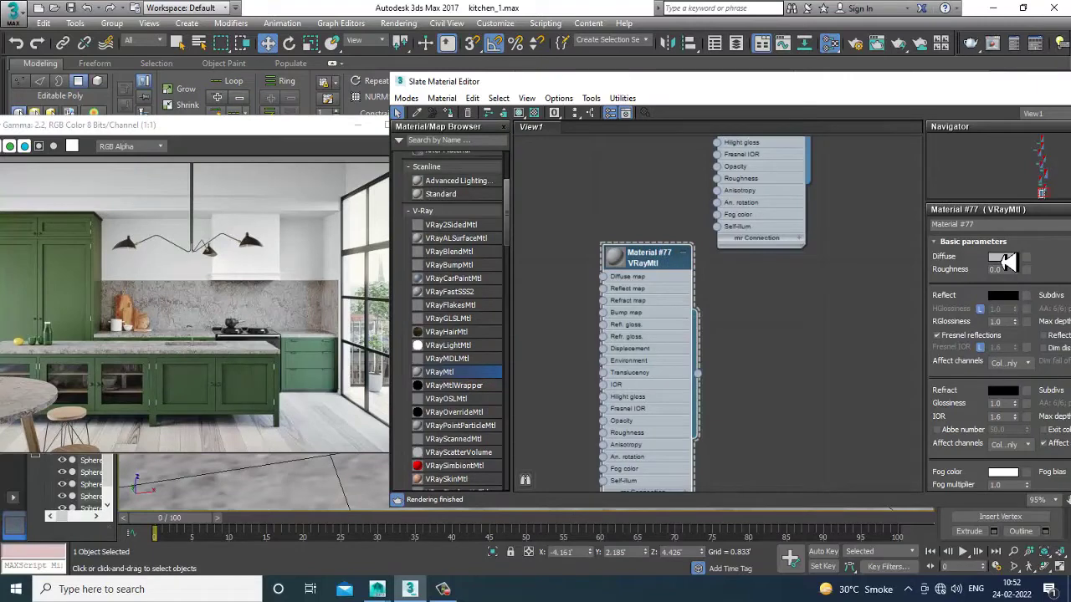
pyautogui.click(1004, 258)
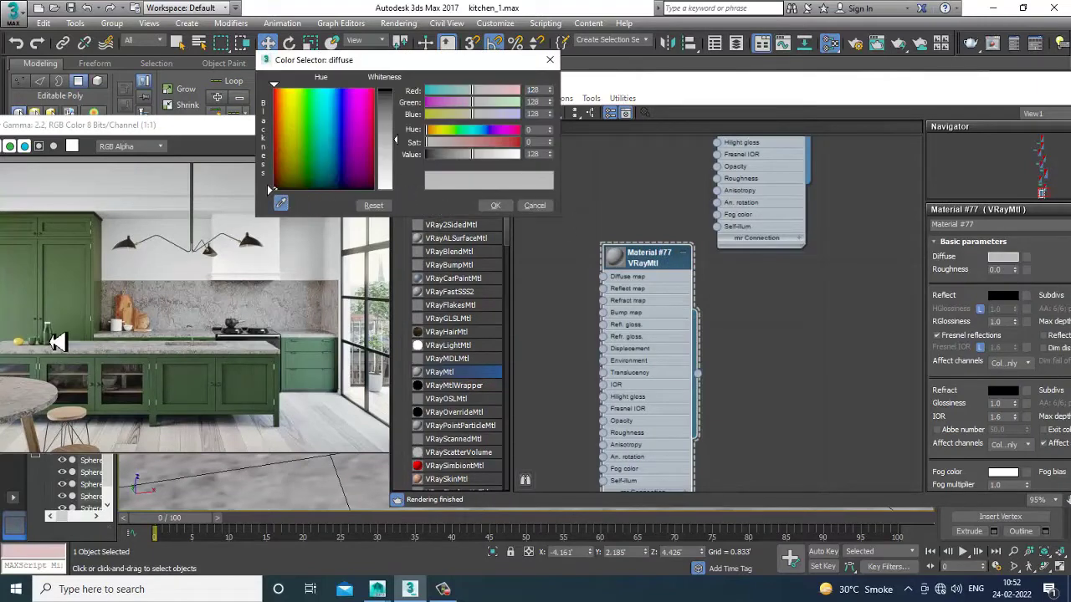
pyautogui.click(55, 338)
pyautogui.moveTo(55, 339); pyautogui.dragTo(55, 348)
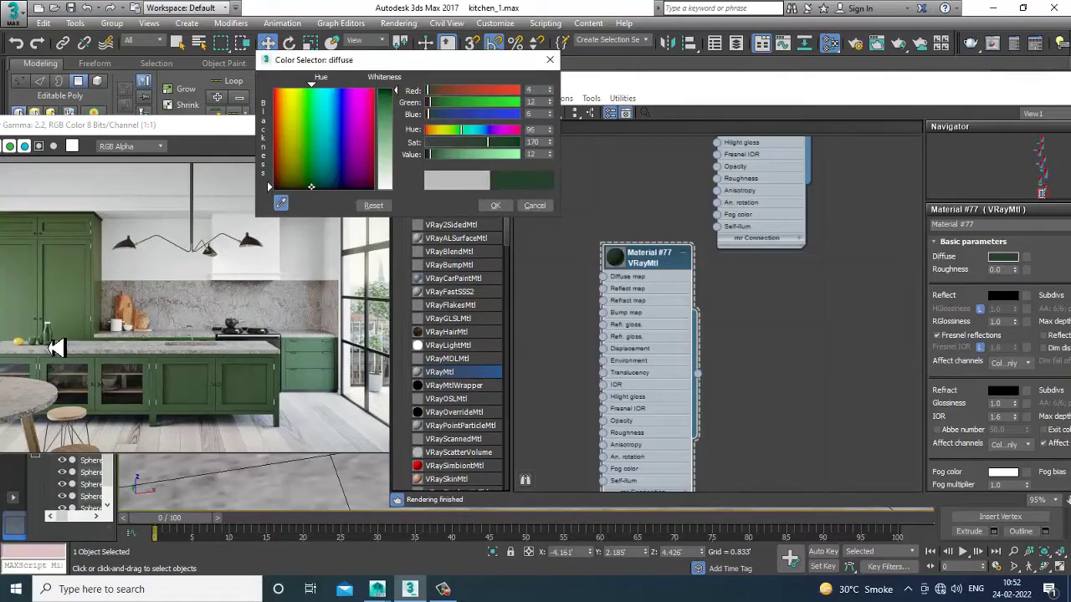
pyautogui.click(494, 207)
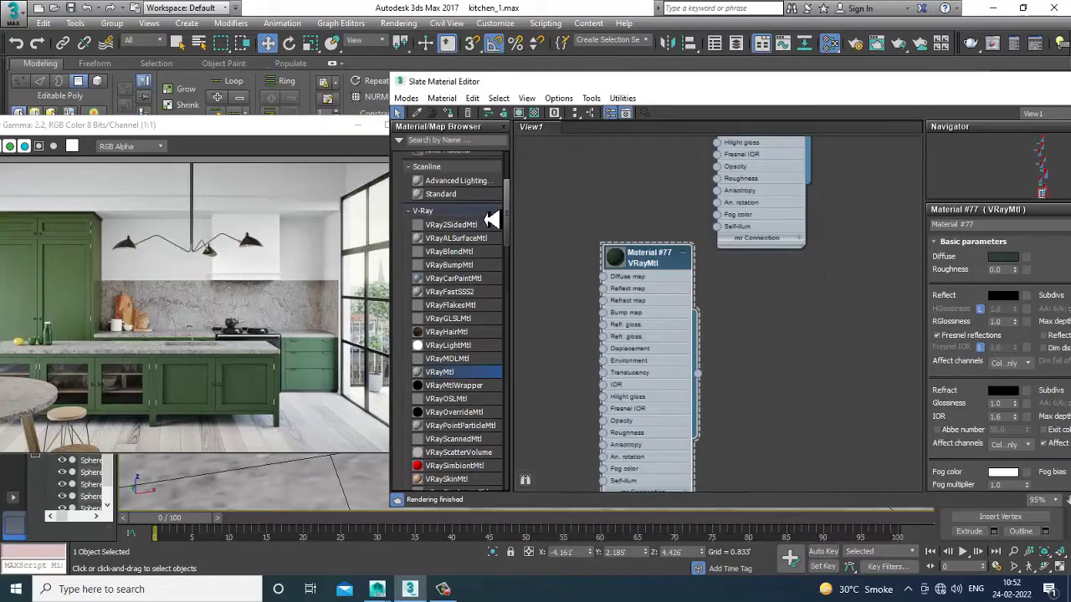
# Set the new material's Reflect color to red 97, green 150, blue 126
pyautogui.click(1008, 298)
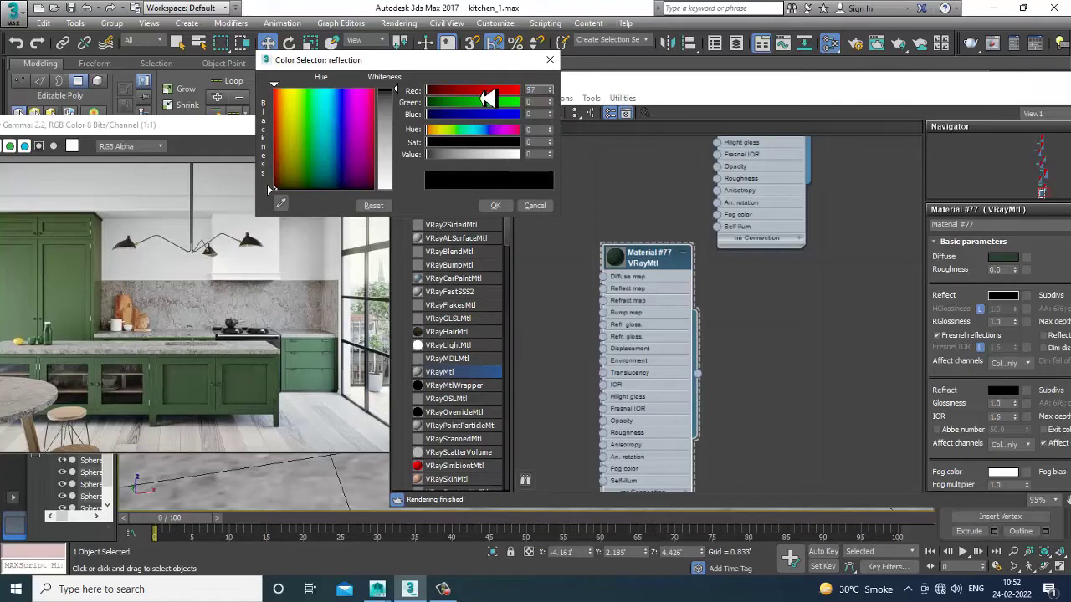
pyautogui.write('97')
pyautogui.press('Return')
pyautogui.press('Tab')
pyautogui.write('150')
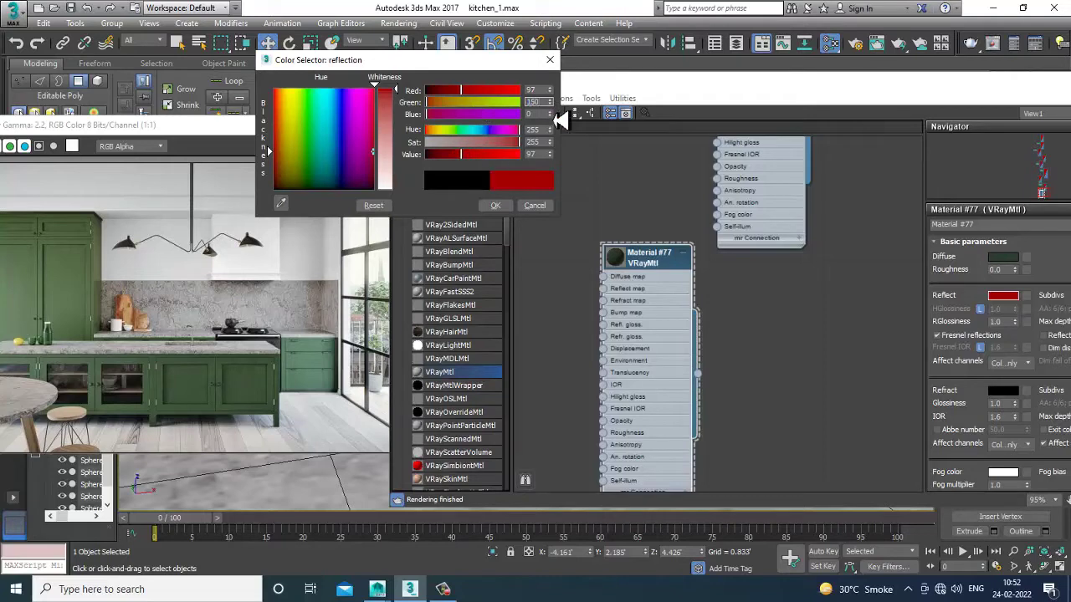
pyautogui.press('Tab')
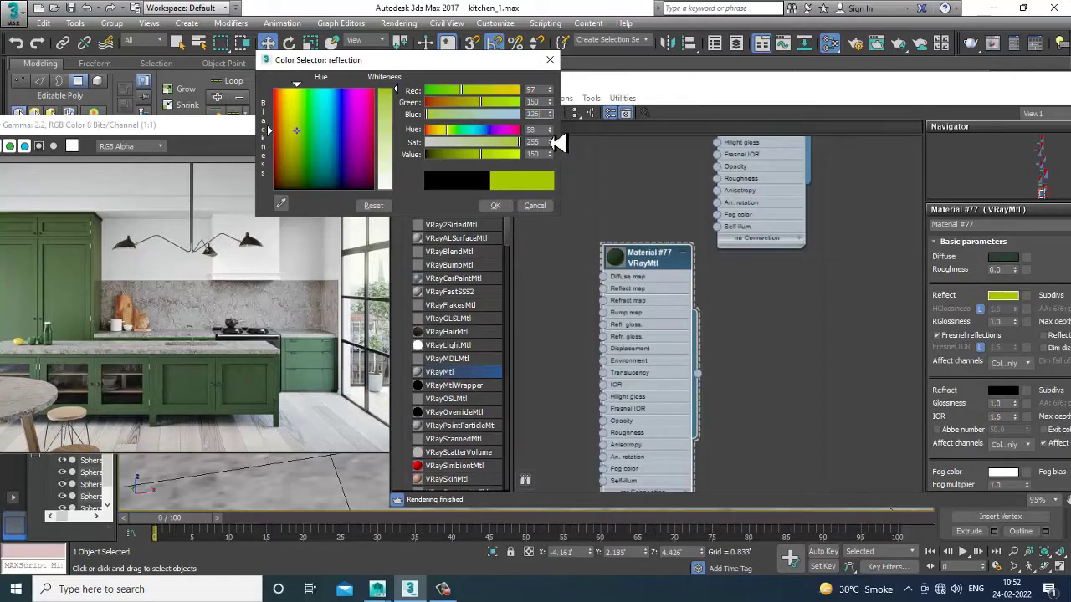
pyautogui.press('Tab')
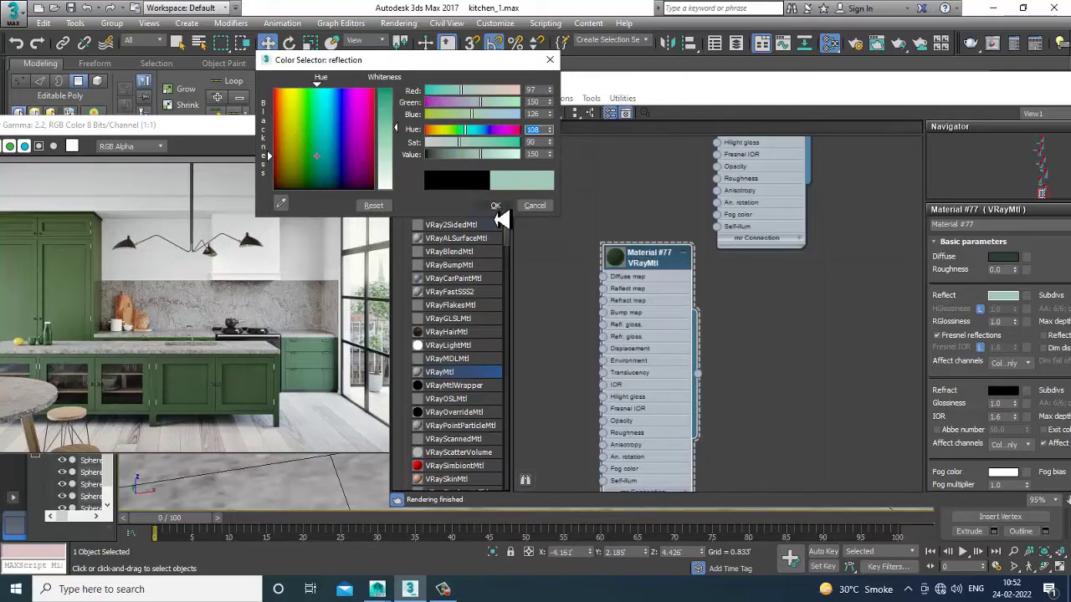
pyautogui.click(496, 206)
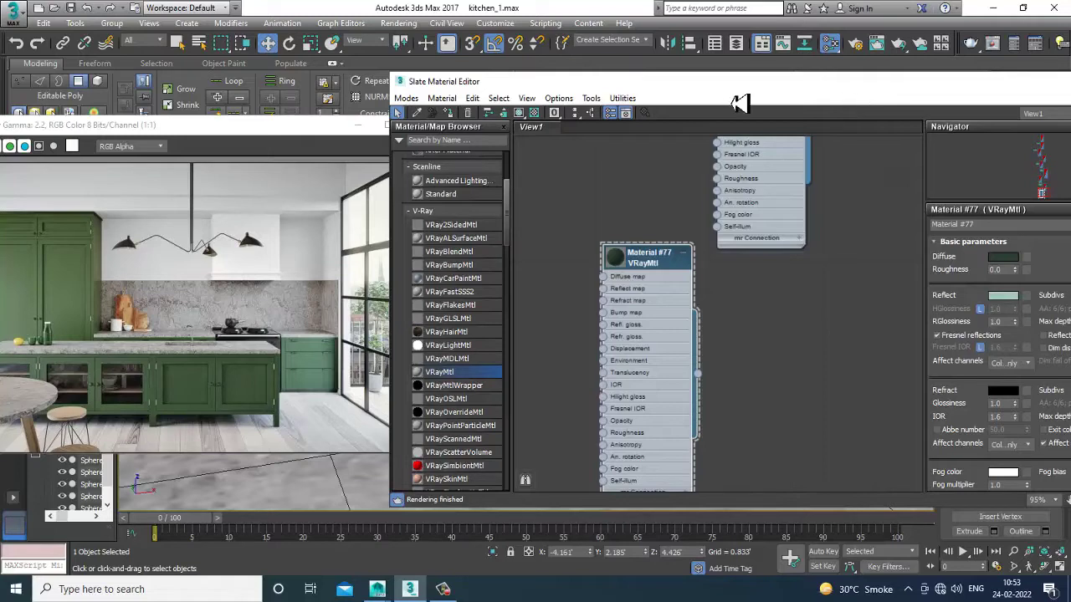
# Set the bottle material's Refract color to a pale mint green with red 165 and green 255
pyautogui.moveTo(732, 84); pyautogui.dragTo(439, 83)
pyautogui.doubleClick(816, 293)
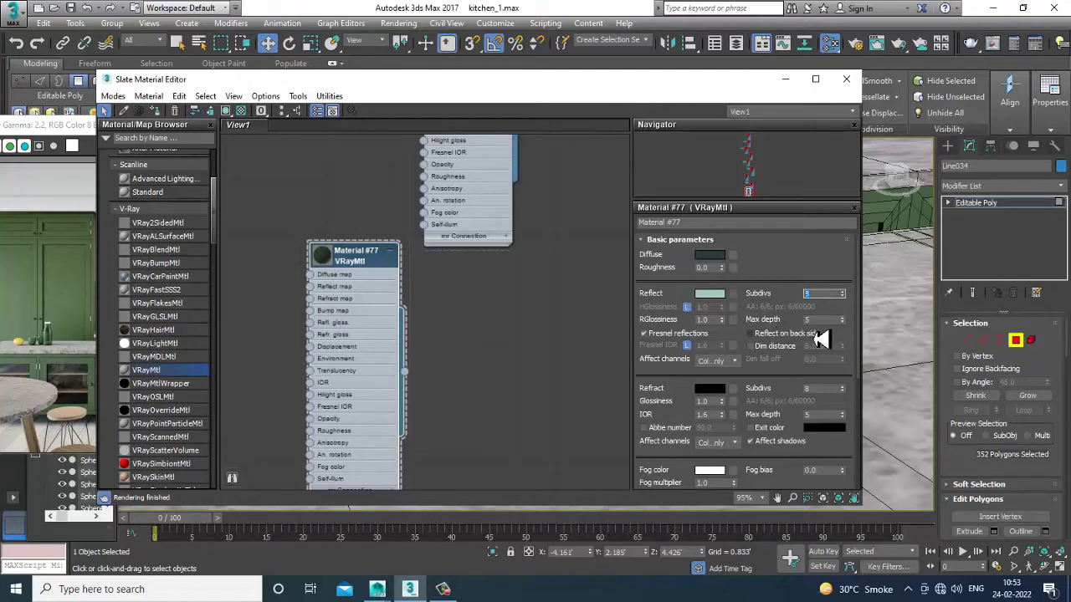
pyautogui.click(713, 389)
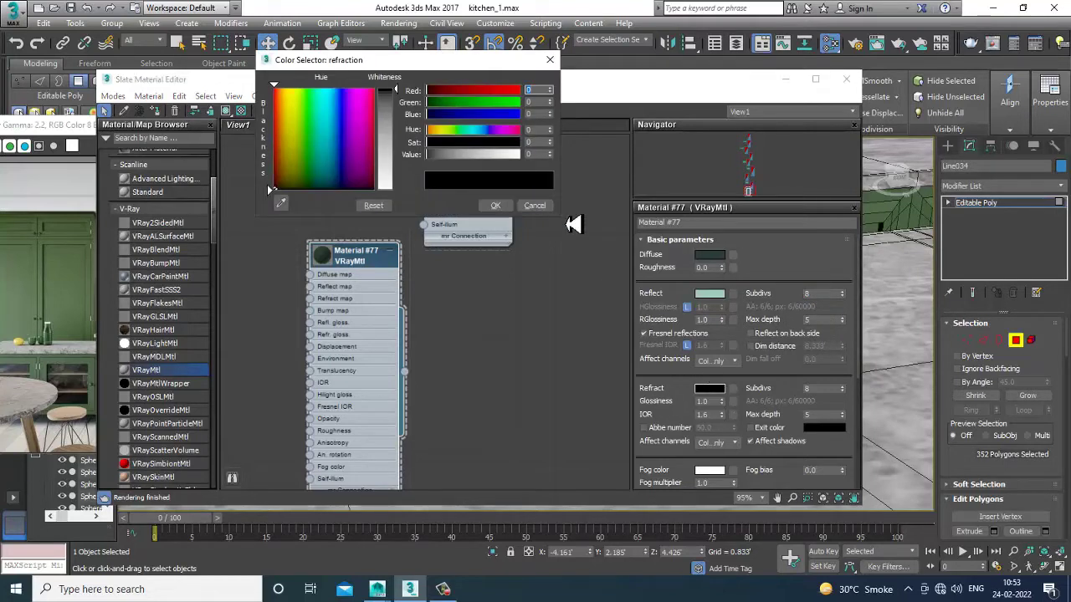
pyautogui.click(534, 205)
pyautogui.click(713, 389)
pyautogui.press('Tab')
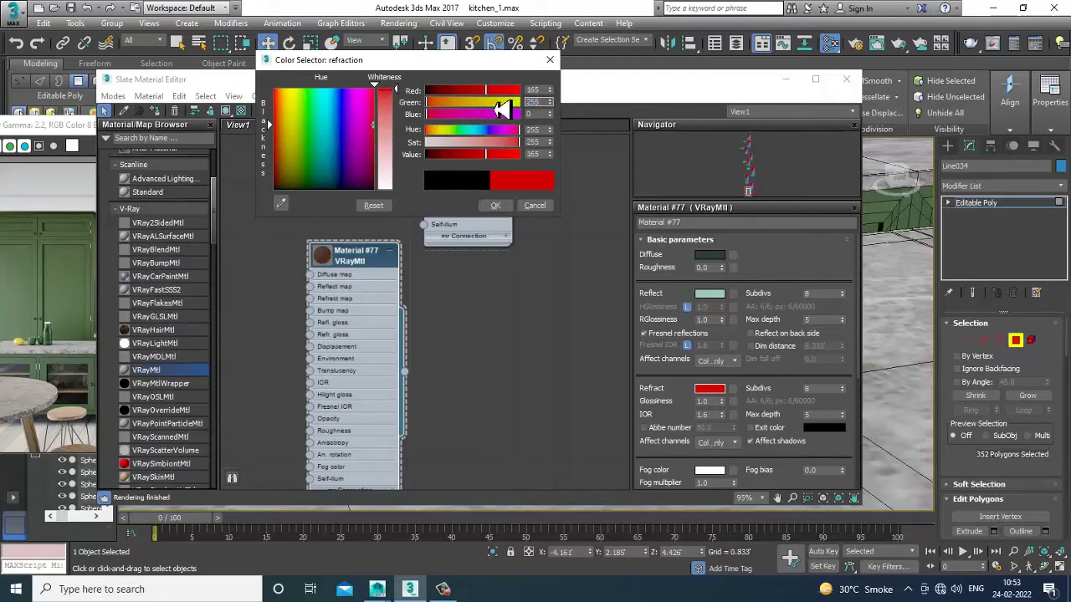
pyautogui.press('Tab')
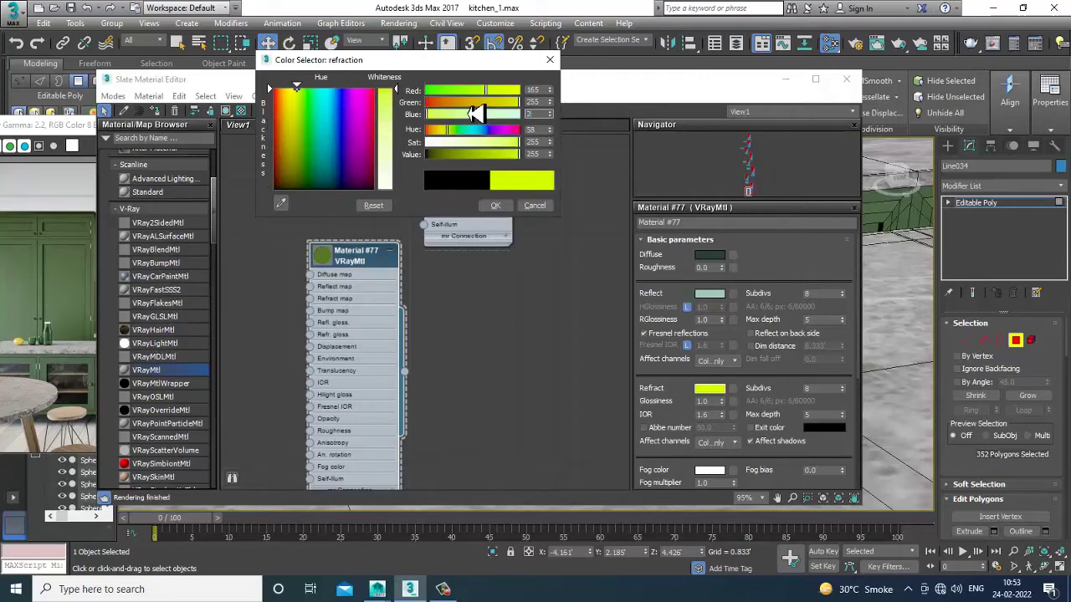
pyautogui.click(496, 206)
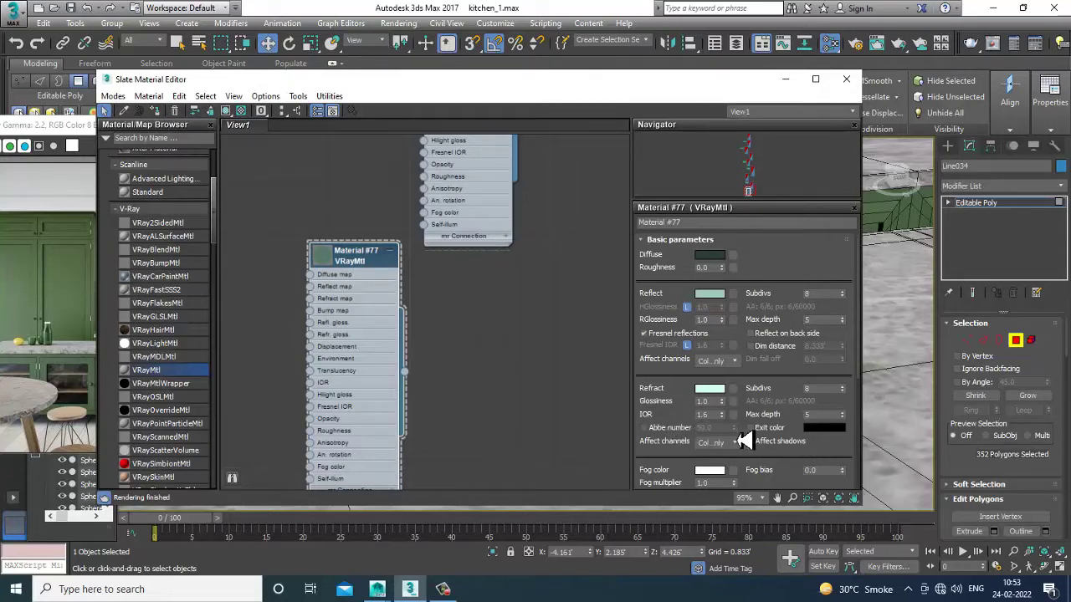
# Set the material's refraction glossiness to 0.6 and assign it to the selected polygons of the bottle's body
pyautogui.click(707, 403)
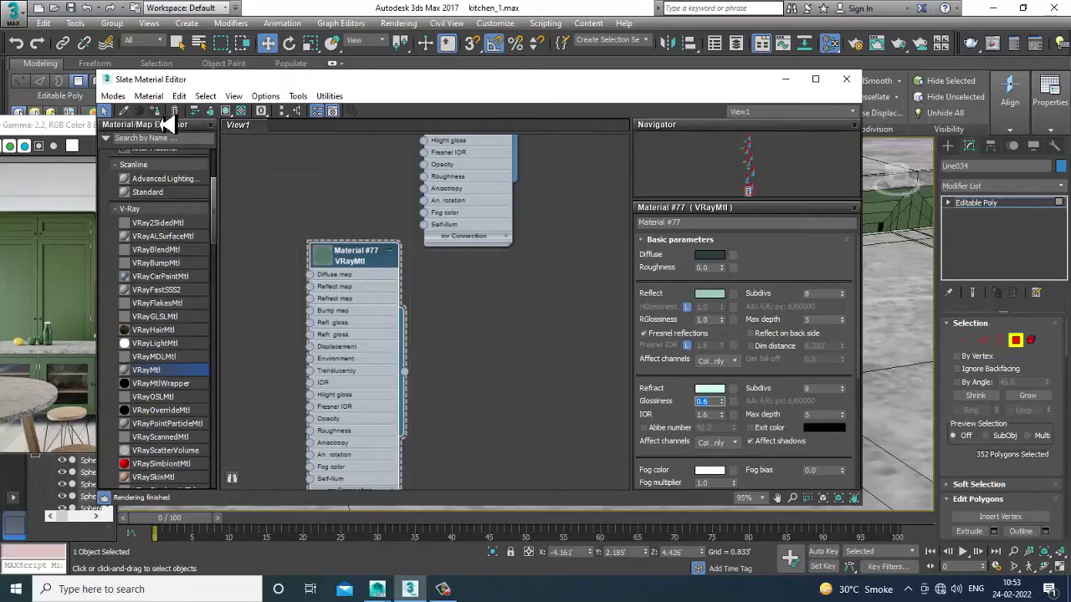
pyautogui.click(227, 110)
pyautogui.click(846, 78)
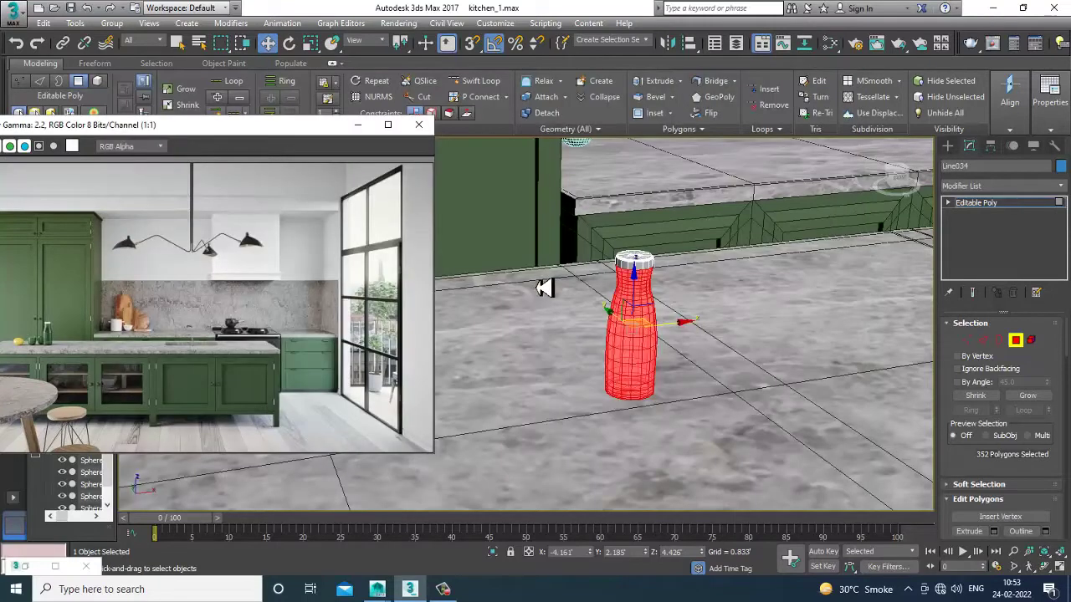
# Replace the selection with the polygons of the bottle's cap only
pyautogui.moveTo(649, 293); pyautogui.dragTo(648, 298, button='middle')
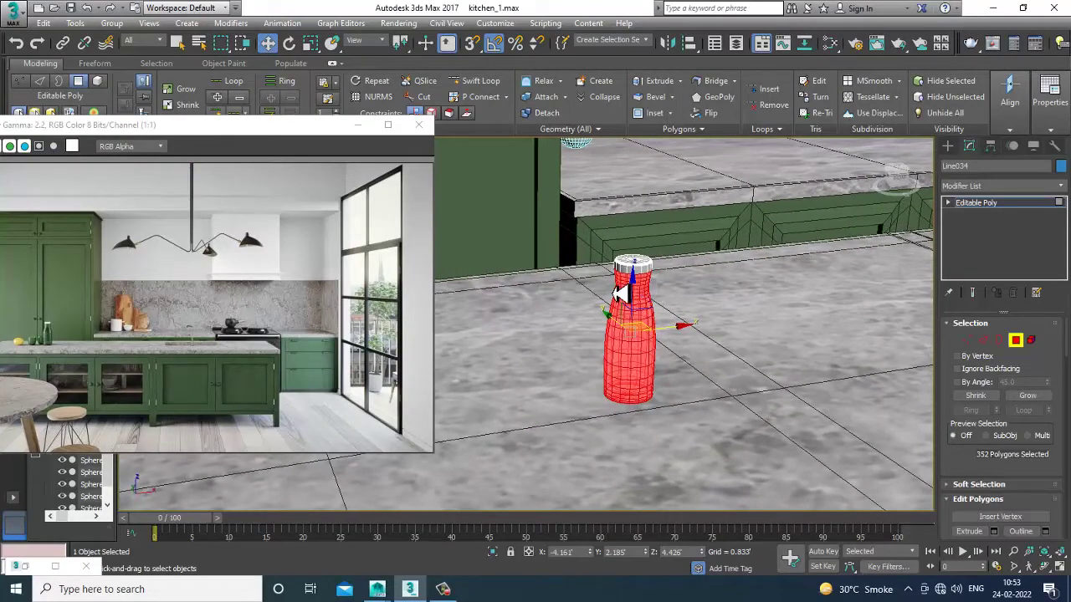
pyautogui.keyDown('alt'); pyautogui.moveTo(601, 302); pyautogui.dragTo(650, 299, button='middle'); pyautogui.keyUp('alt')
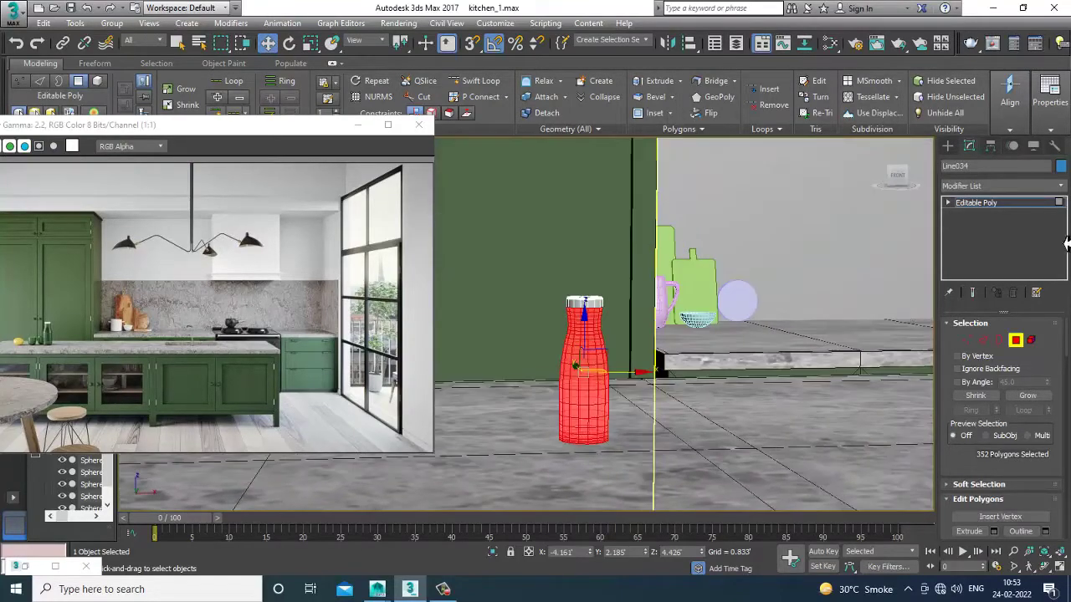
pyautogui.click(632, 325)
pyautogui.scroll(2, 623, 315)
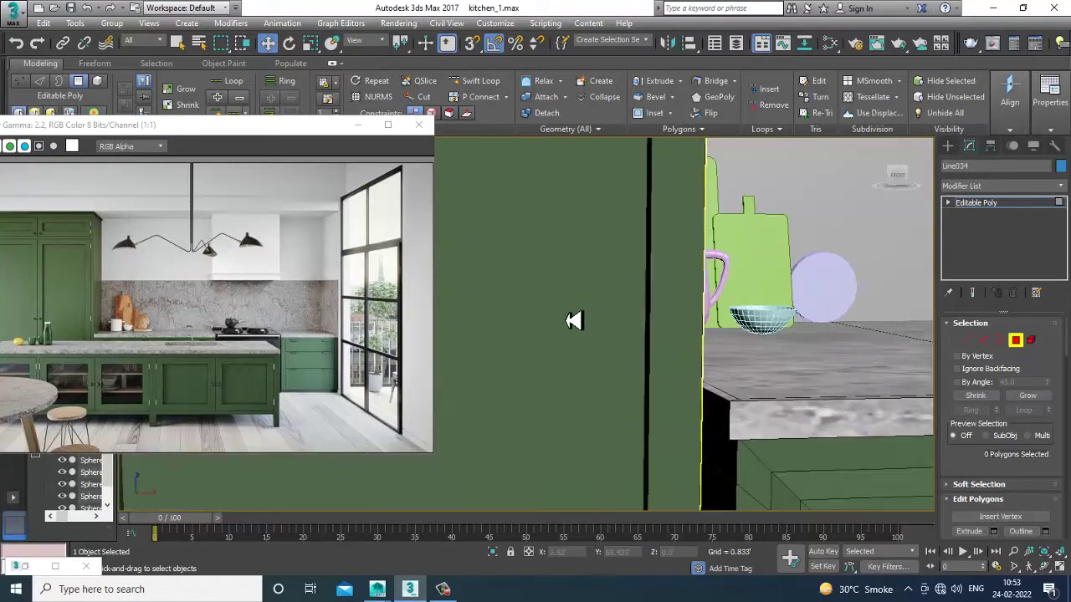
pyautogui.scroll(-2, 569, 316)
pyautogui.keyDown('alt'); pyautogui.moveTo(604, 331); pyautogui.dragTo(582, 318, button='middle'); pyautogui.keyUp('alt')
pyautogui.moveTo(477, 268); pyautogui.dragTo(586, 308)
pyautogui.keyDown('alt'); pyautogui.moveTo(585, 307); pyautogui.dragTo(611, 339, button='middle'); pyautogui.keyUp('alt')
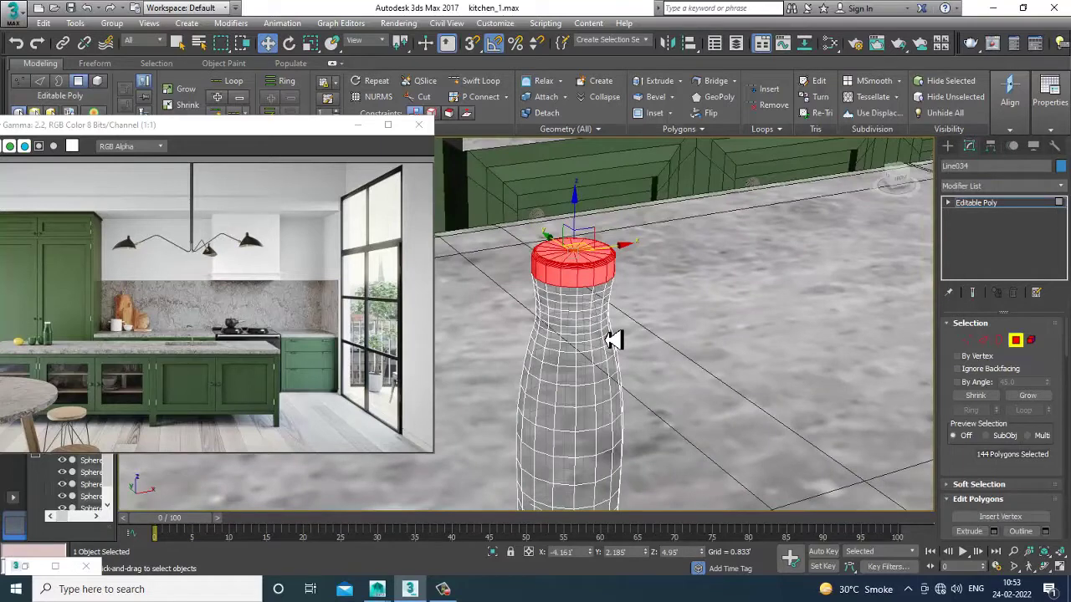
# Create a new VRayMtl for the bottle cap beside the bottle material and display its parameters
pyautogui.press('m')
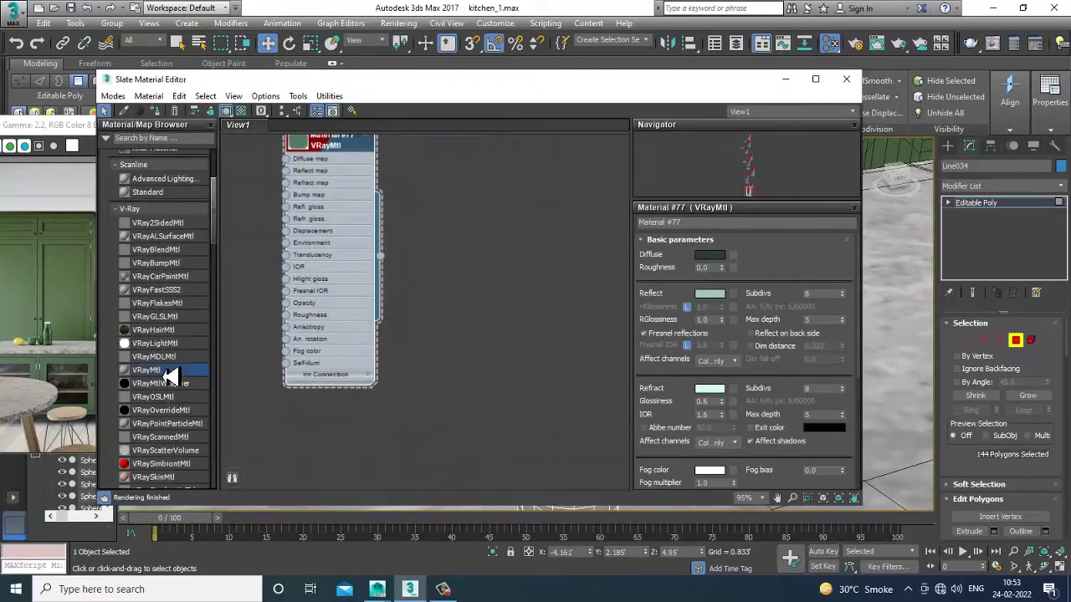
pyautogui.click(443, 589)
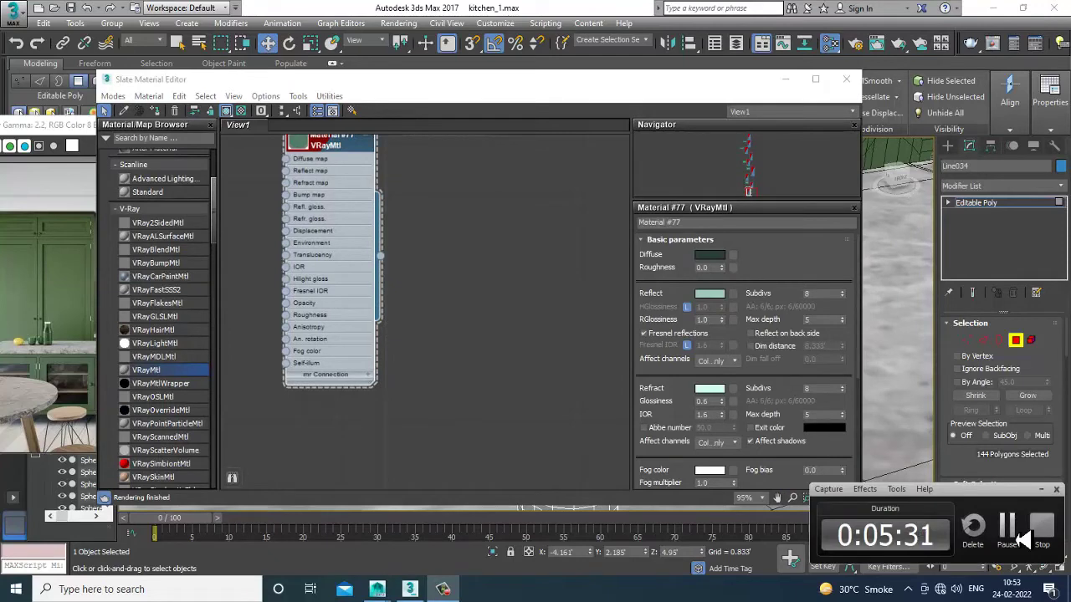
pyautogui.click(1022, 538)
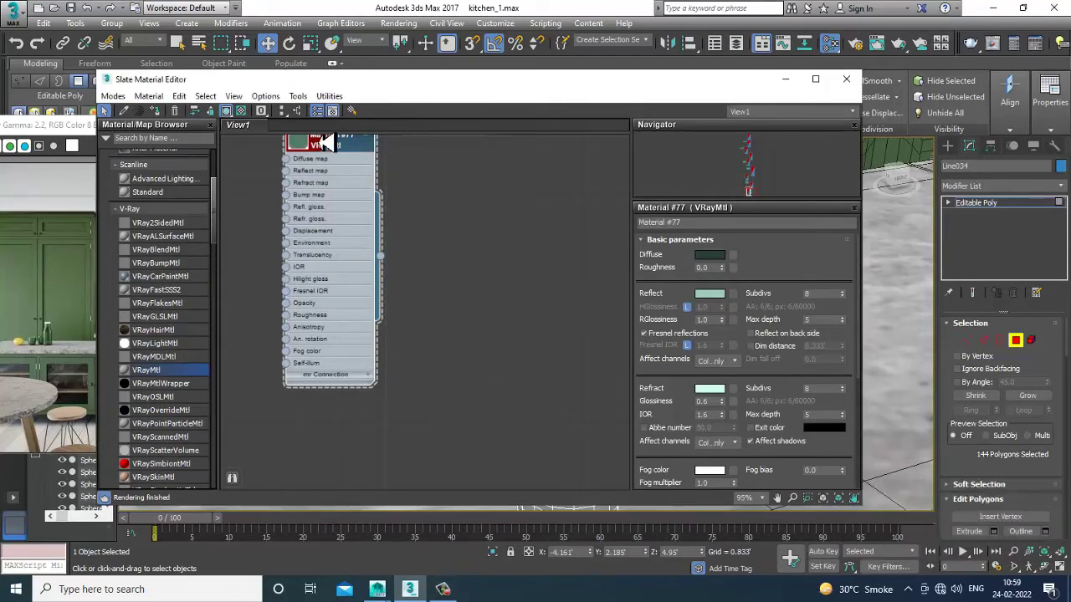
pyautogui.moveTo(493, 86); pyautogui.dragTo(571, 278)
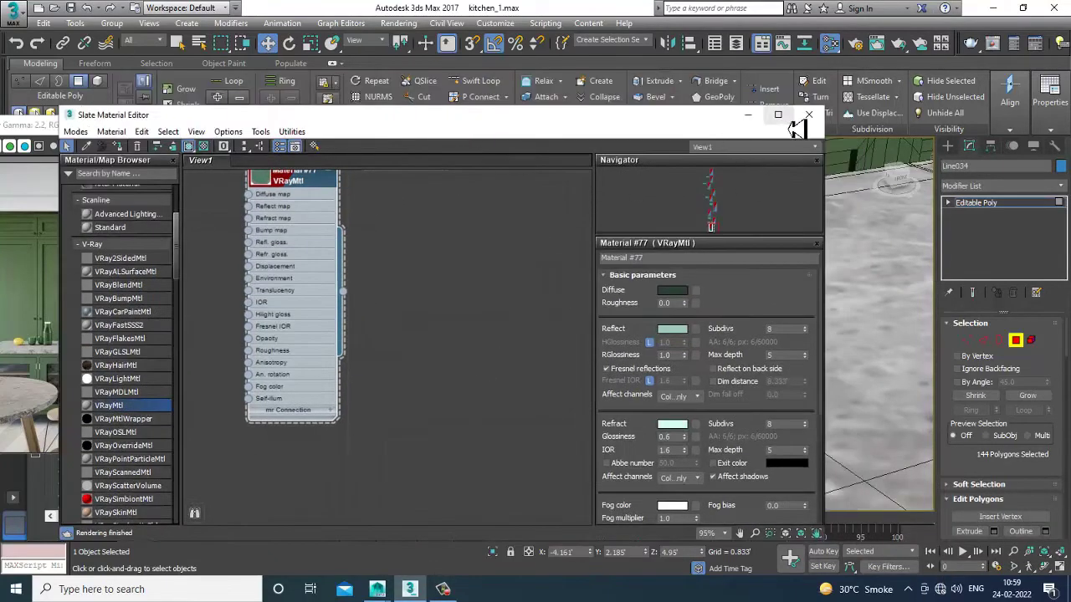
pyautogui.click(740, 115)
pyautogui.keyDown('alt'); pyautogui.moveTo(741, 183); pyautogui.dragTo(636, 291, button='middle'); pyautogui.keyUp('alt')
pyautogui.press('m')
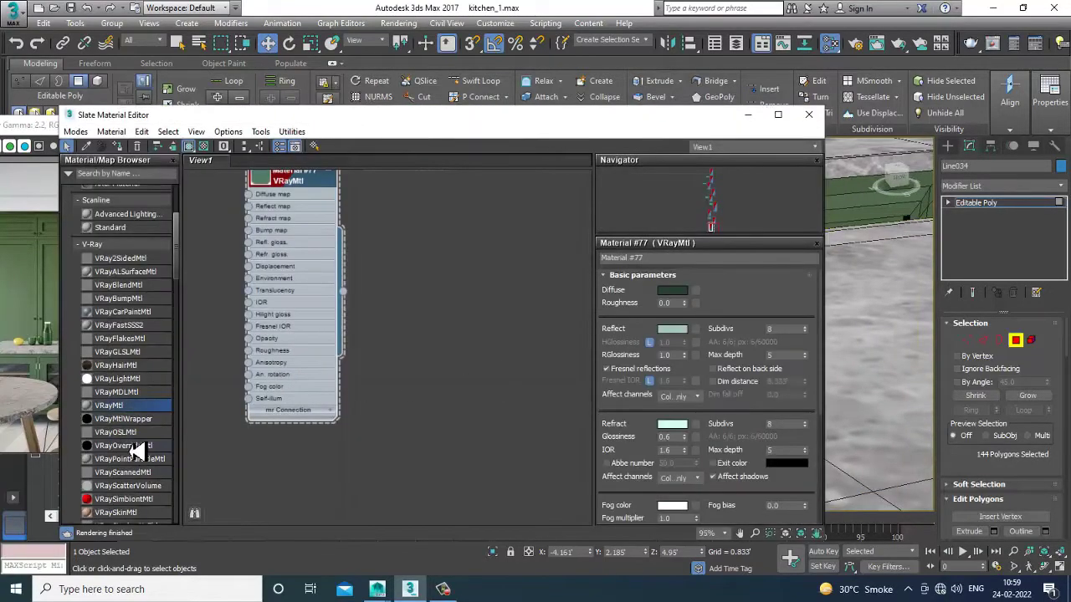
pyautogui.moveTo(131, 411); pyautogui.dragTo(545, 214)
pyautogui.doubleClick(545, 216)
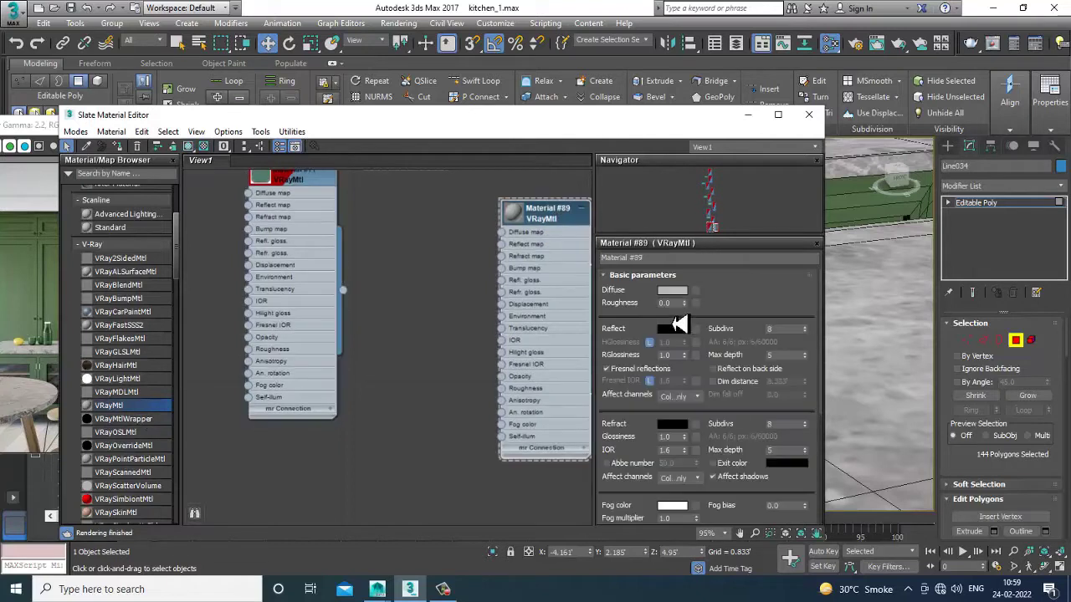
# Set the cap material's Diffuse color to white and its Reflect color to a gray of 89
pyautogui.click(672, 290)
pyautogui.moveTo(410, 155); pyautogui.dragTo(410, 185)
pyautogui.click(496, 206)
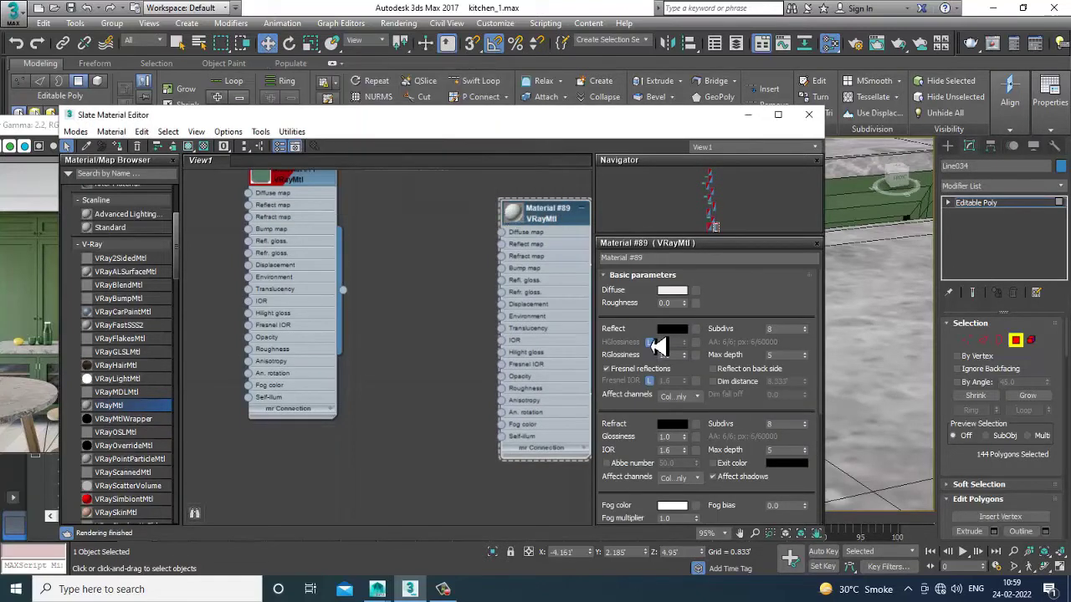
pyautogui.click(672, 329)
pyautogui.moveTo(400, 117); pyautogui.dragTo(410, 139)
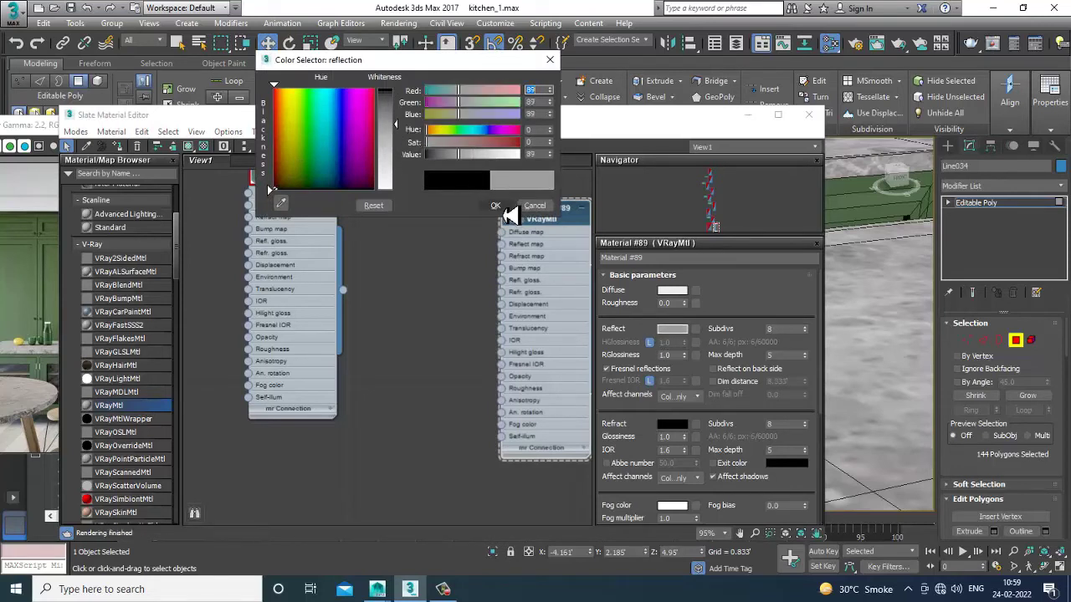
pyautogui.click(495, 206)
# Set the cap material's reflection glossiness to 0.66, then unlock its Fresnel IOR and set it to 7.2
pyautogui.moveTo(685, 358); pyautogui.dragTo(688, 368)
pyautogui.press('Return')
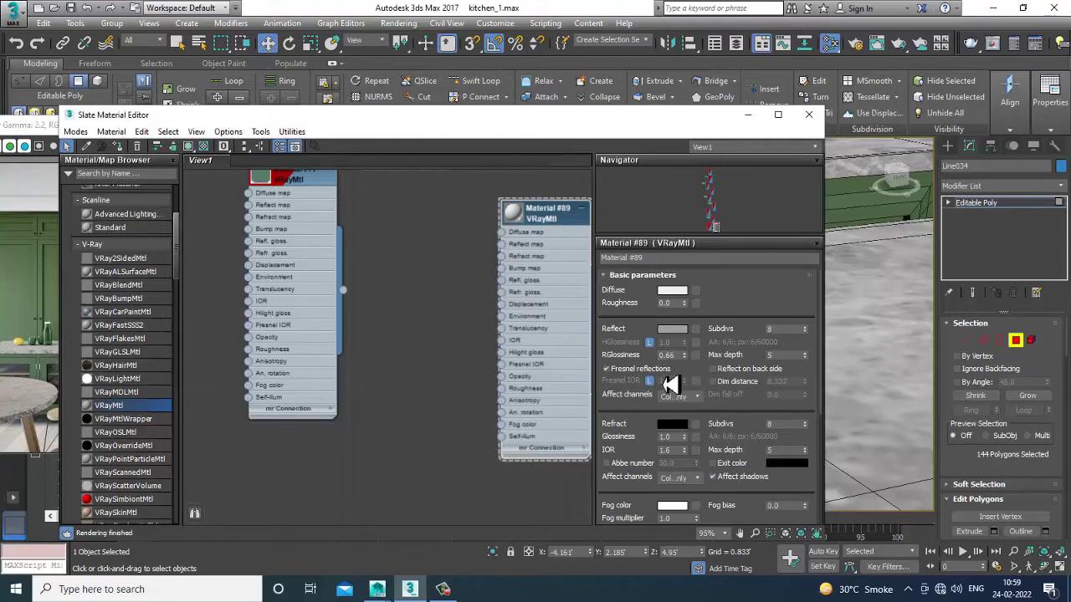
pyautogui.click(650, 380)
pyautogui.moveTo(684, 384); pyautogui.dragTo(694, 356)
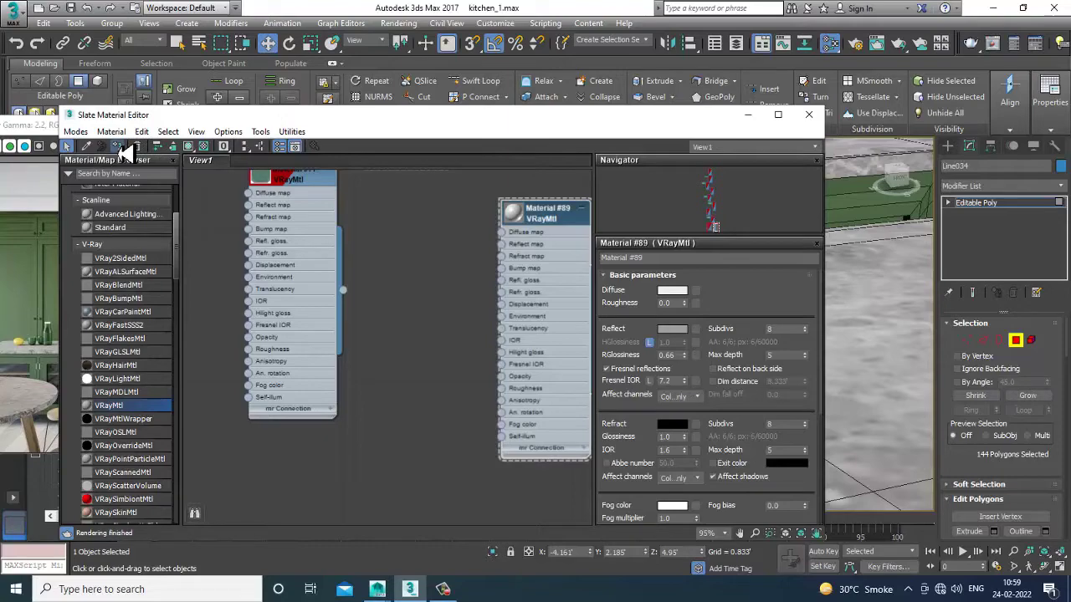
# Assign the white material to the selected cap polygons and leave polygon editing of the bottle
pyautogui.click(447, 195)
pyautogui.click(809, 115)
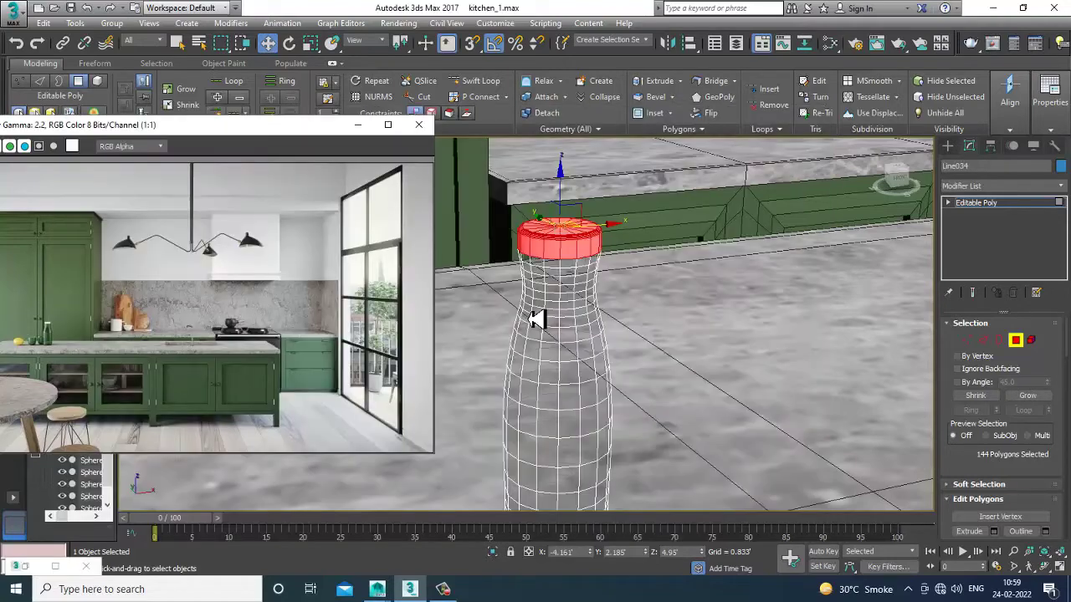
pyautogui.scroll(-6, 616, 342)
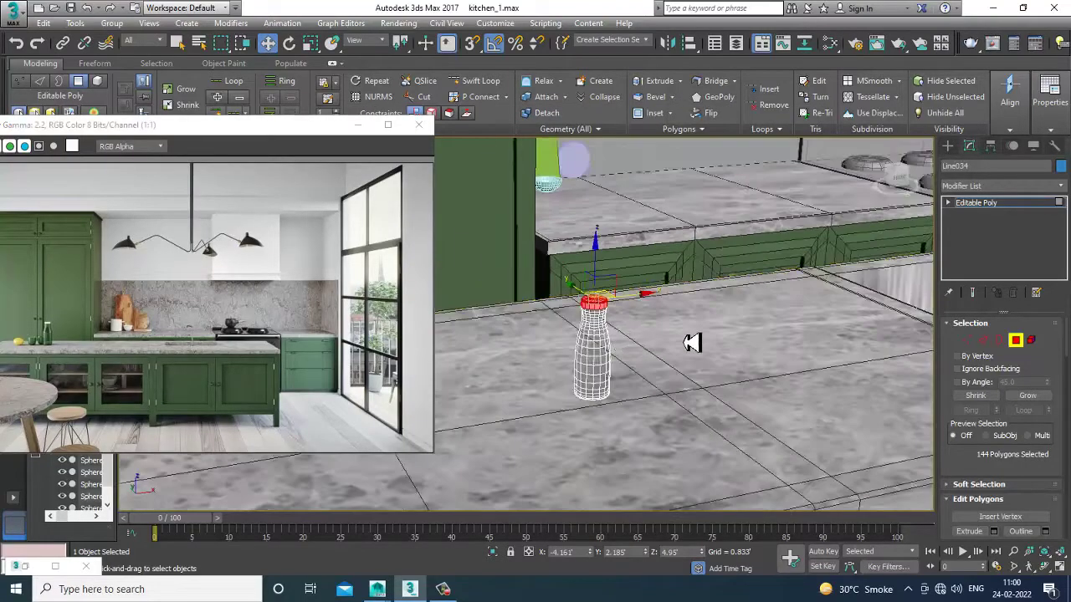
pyautogui.moveTo(575, 314); pyautogui.dragTo(576, 351, button='middle')
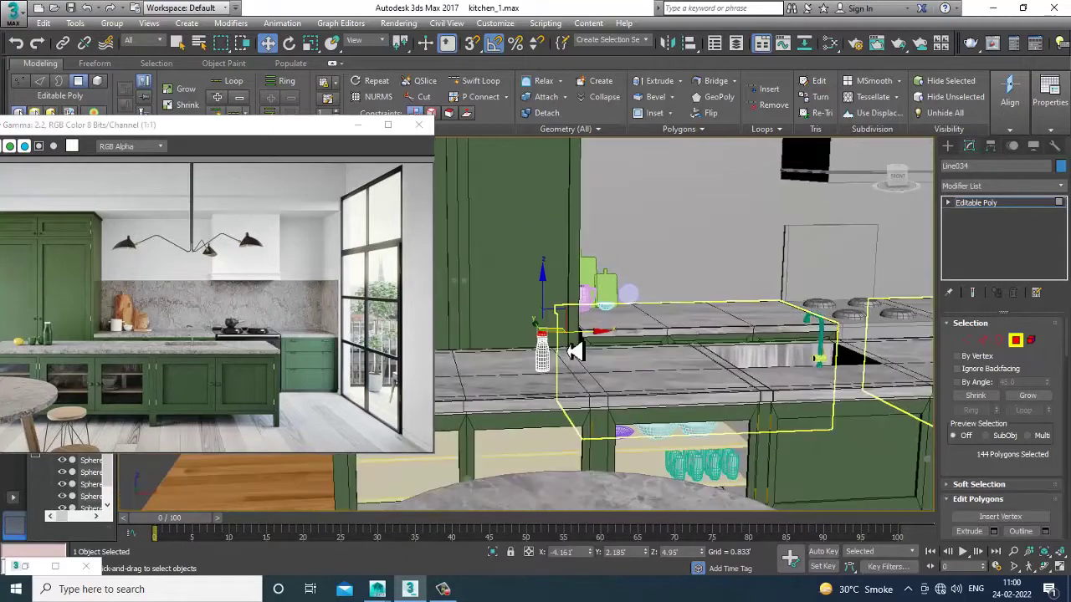
pyautogui.click(981, 206)
# Insert a horizontal Swift Loop around the kitchen walls level with the underside of the range hood
pyautogui.scroll(-5, 680, 350)
pyautogui.scroll(4, 686, 350)
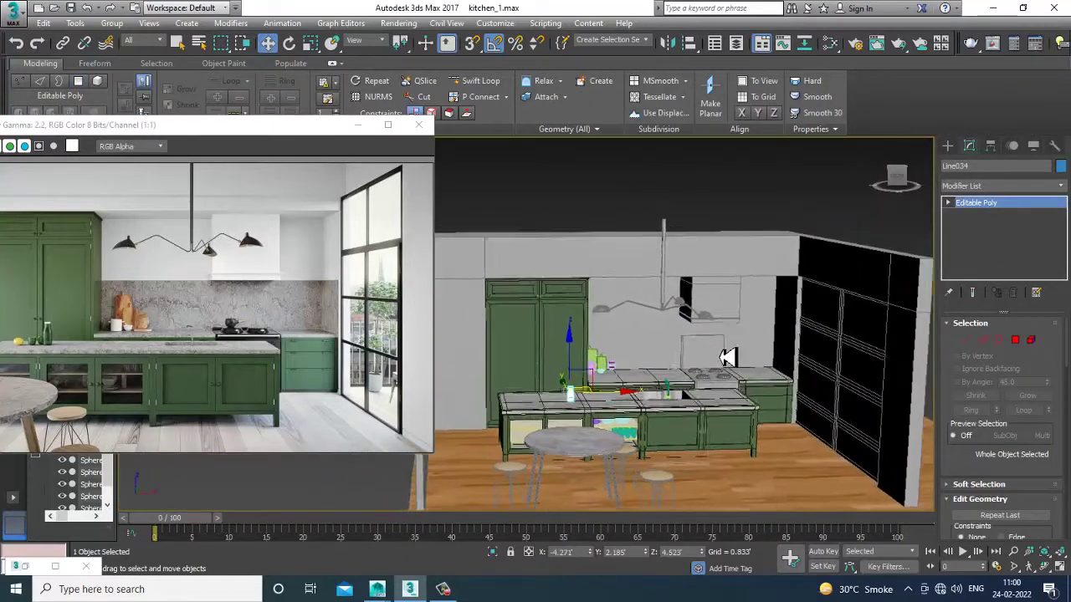
pyautogui.scroll(3, 732, 356)
pyautogui.click(669, 314)
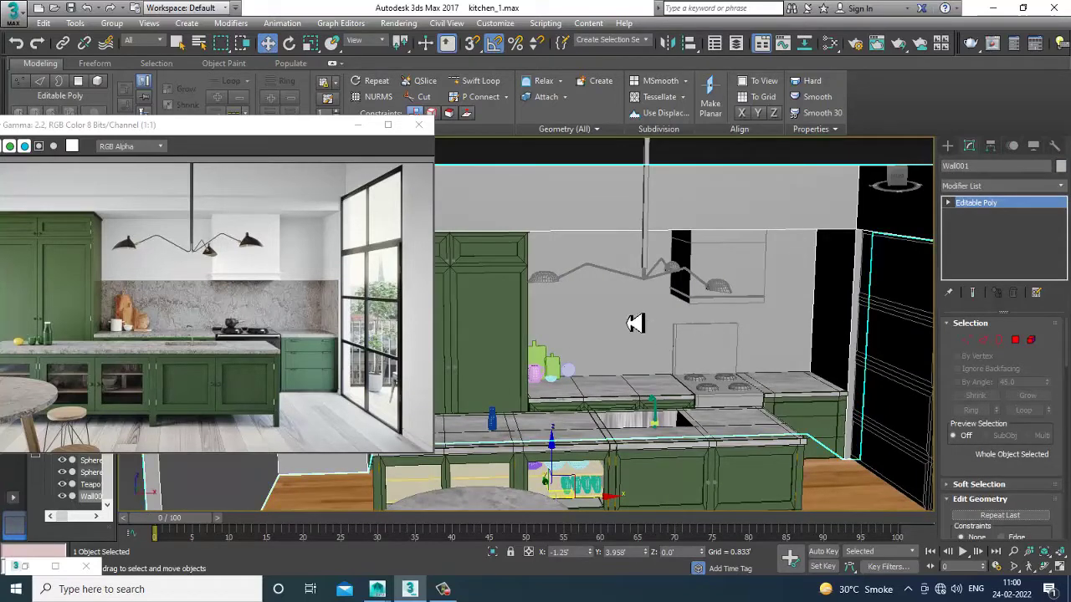
pyautogui.click(473, 80)
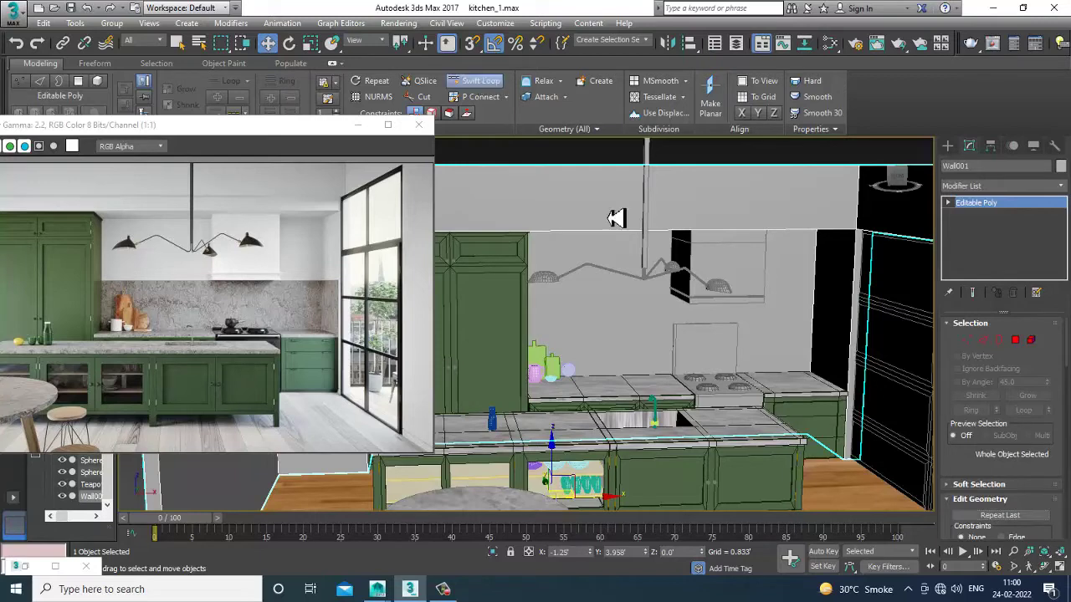
pyautogui.scroll(4, 812, 310)
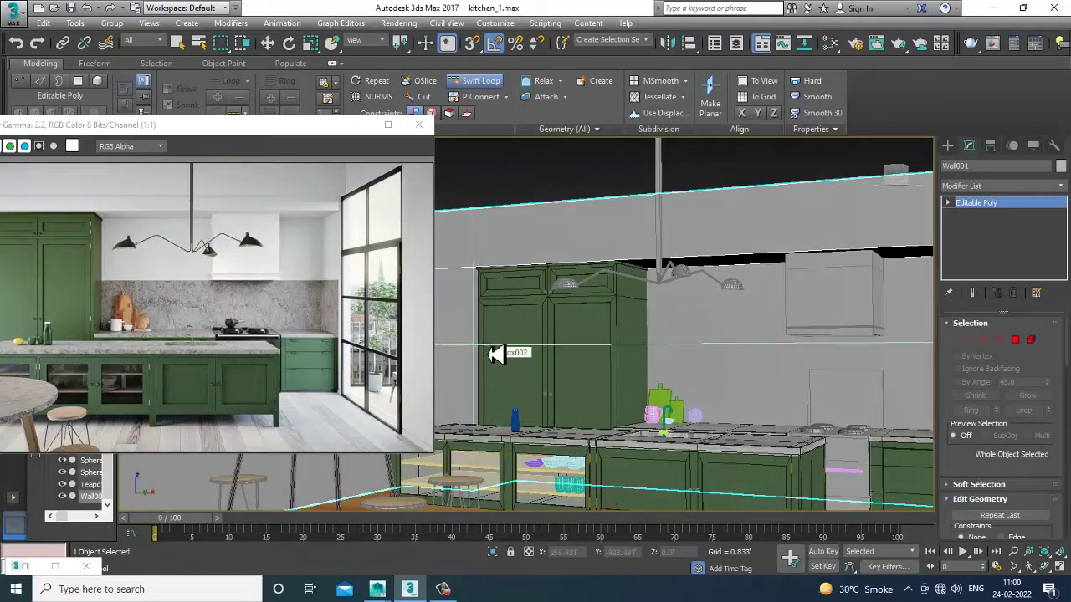
pyautogui.keyDown('alt'); pyautogui.moveTo(496, 351); pyautogui.dragTo(781, 340, button='middle'); pyautogui.keyUp('alt')
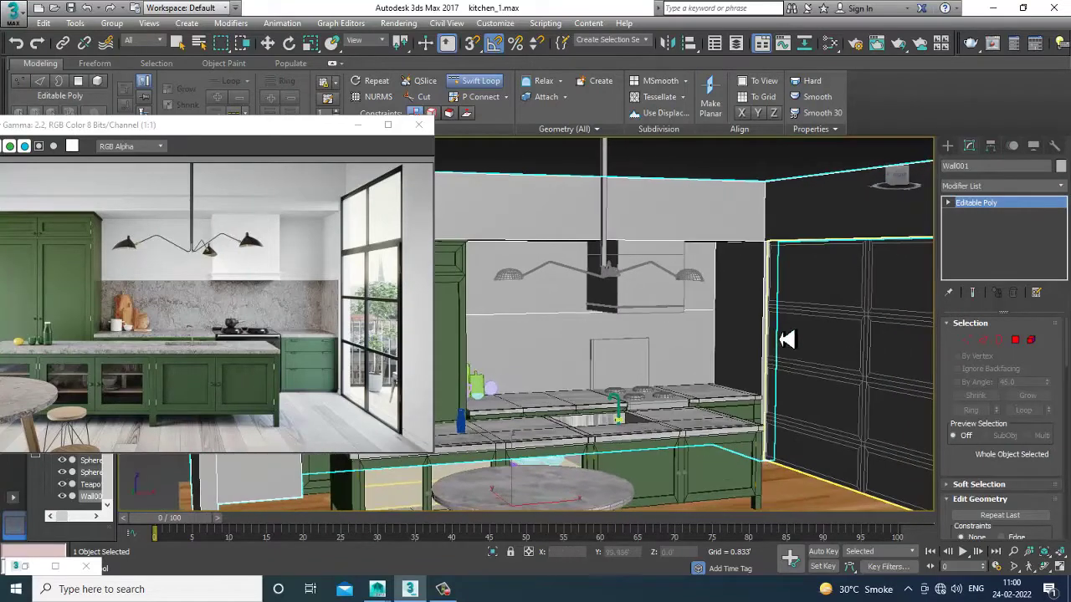
pyautogui.scroll(4, 756, 324)
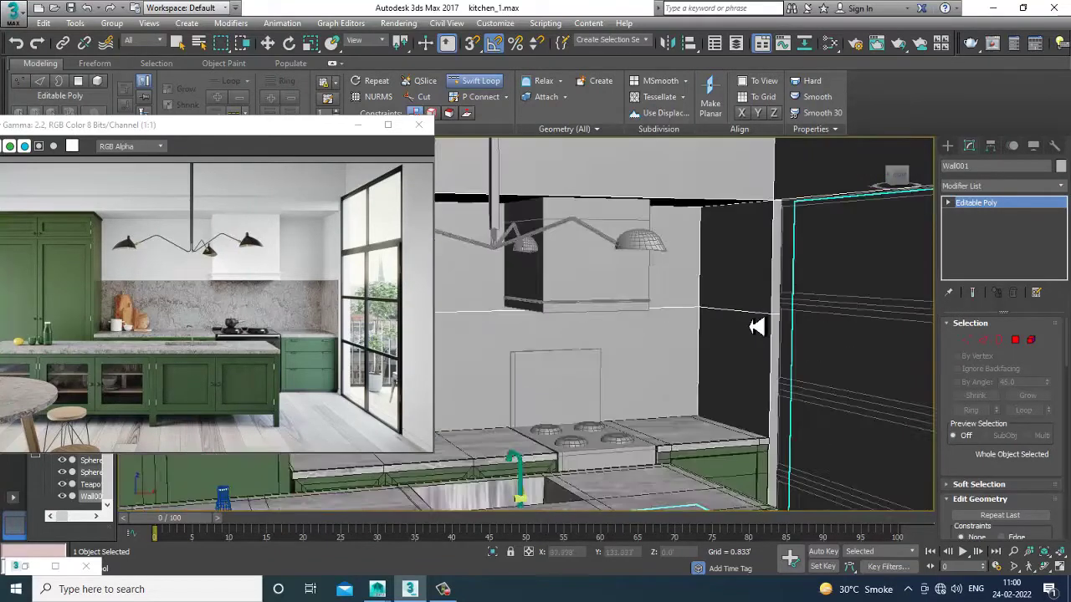
pyautogui.rightClick(756, 326)
# Select the two backsplash polygons of the wall, behind the back counter and on the adjoining side wall
pyautogui.click(1016, 340)
pyautogui.click(721, 377)
pyautogui.keyDown('ctrl'); pyautogui.click(637, 378); pyautogui.keyUp('ctrl')
pyautogui.scroll(-4, 629, 377)
pyautogui.moveTo(629, 376); pyautogui.dragTo(741, 348, button='middle')
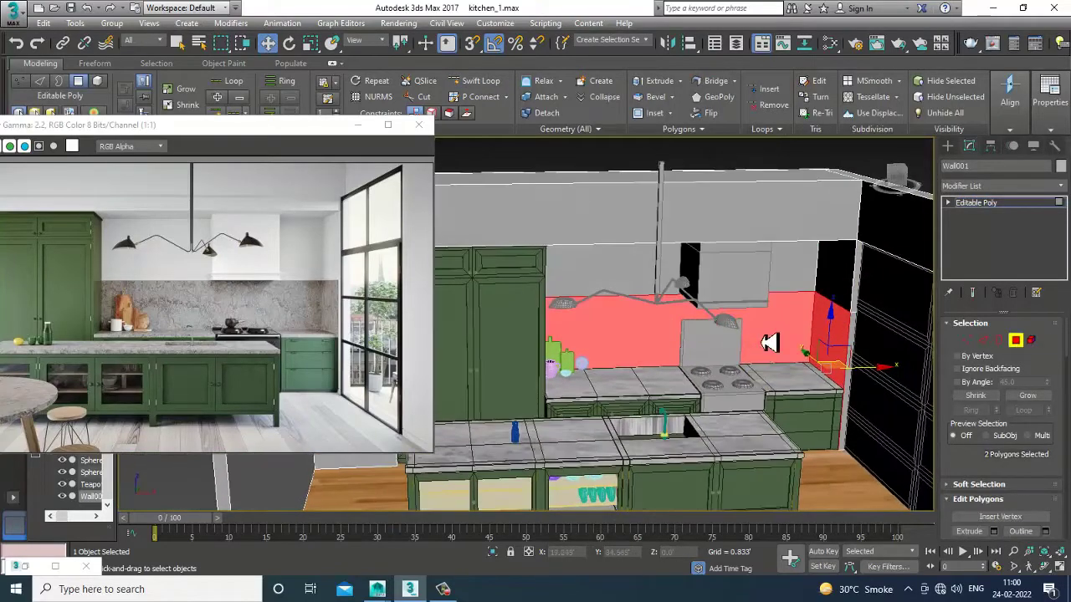
pyautogui.scroll(2, 770, 342)
# Assign the existing marble material to the selected backsplash polygons
pyautogui.press('m')
pyautogui.scroll(8, 386, 280)
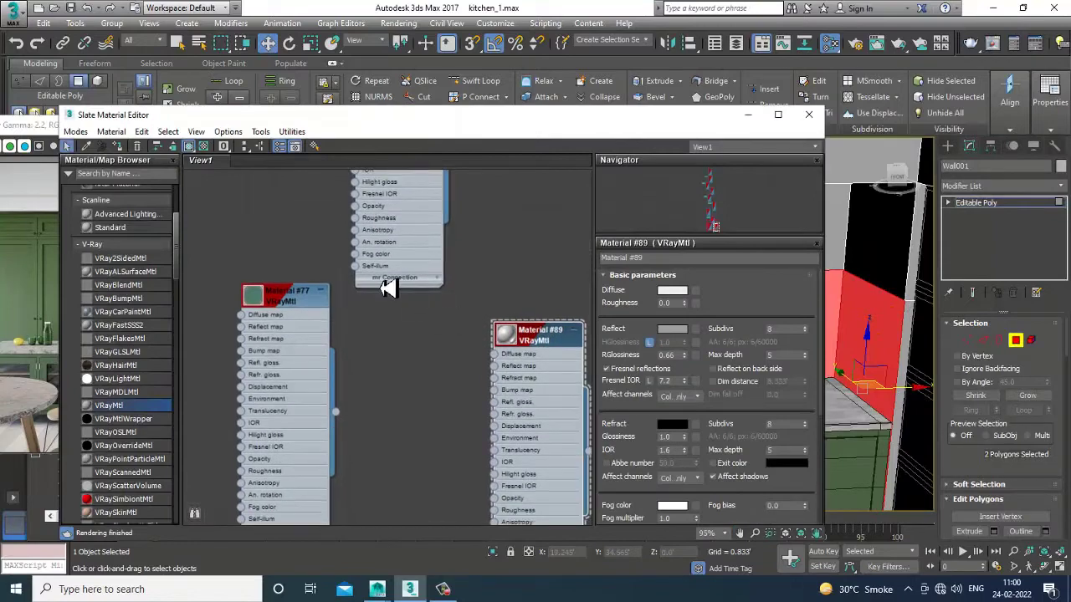
pyautogui.click(391, 261)
pyautogui.click(121, 146)
pyautogui.click(749, 116)
# Add a UVW Map modifier to the backsplash polygons and set its mapping to Box
pyautogui.keyDown('alt'); pyautogui.moveTo(682, 327); pyautogui.dragTo(740, 326, button='middle'); pyautogui.keyUp('alt')
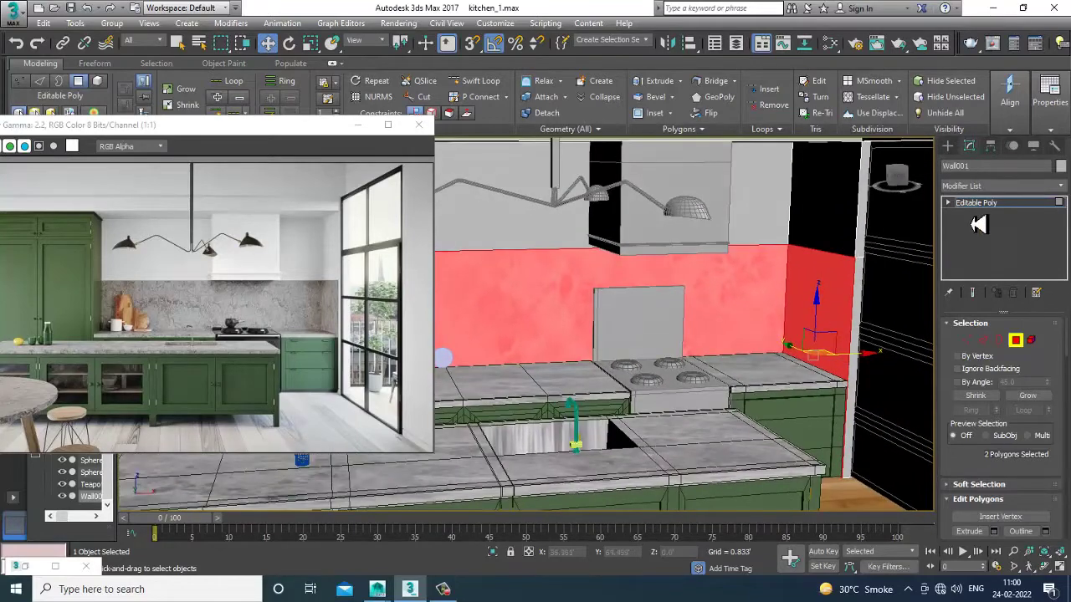
pyautogui.click(996, 187)
pyautogui.scroll(-5, 995, 295)
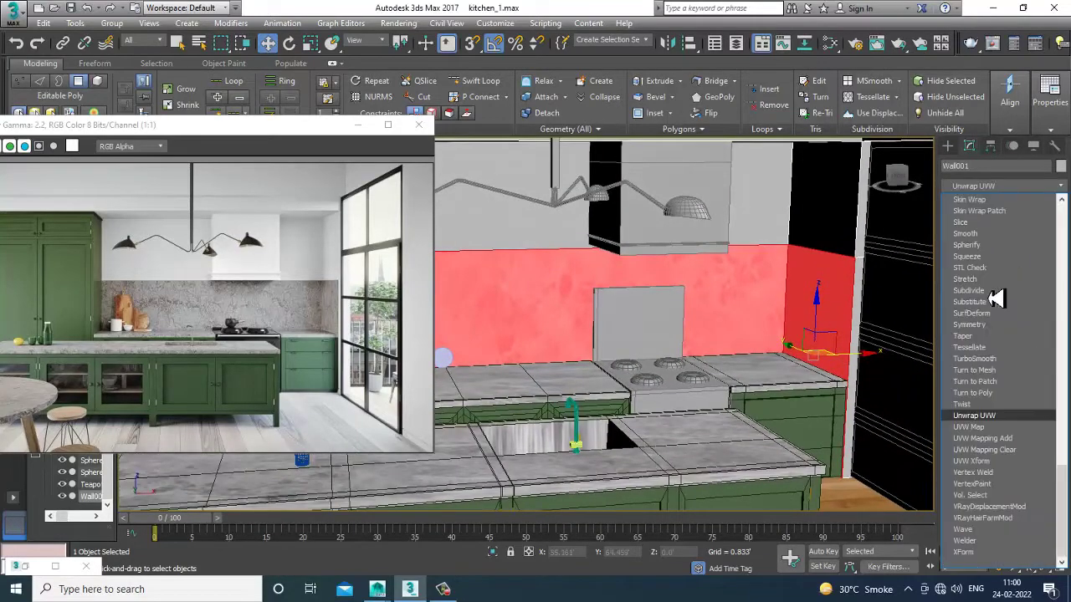
pyautogui.click(989, 427)
pyautogui.click(979, 400)
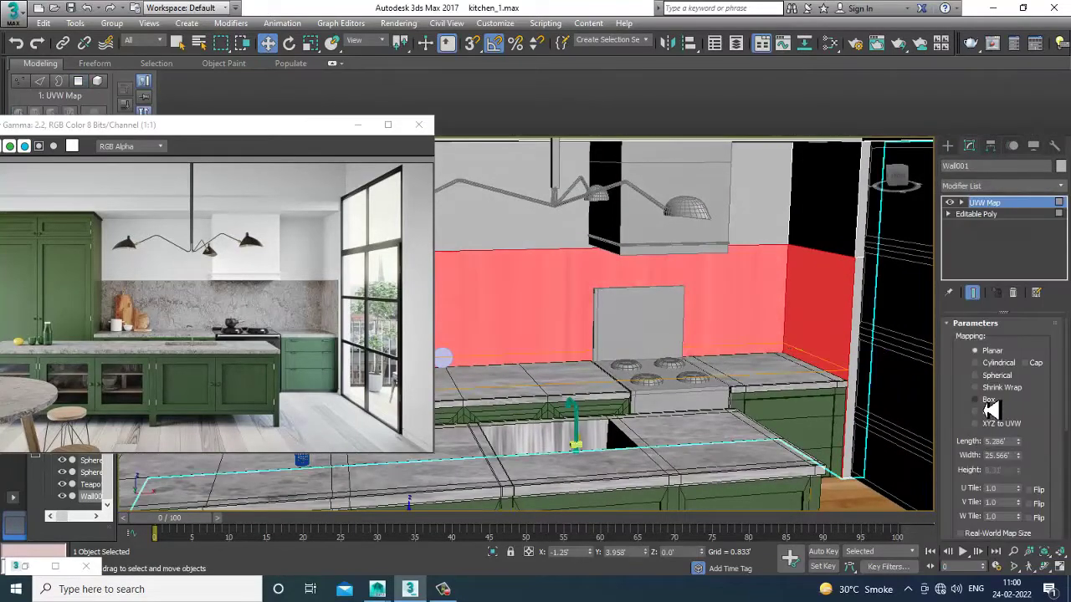
# Collapse the wall's UVW Map modifier by converting the wall back to an Editable Poly, and deselect it
pyautogui.moveTo(759, 335); pyautogui.dragTo(778, 348, button='middle')
pyautogui.rightClick(771, 290)
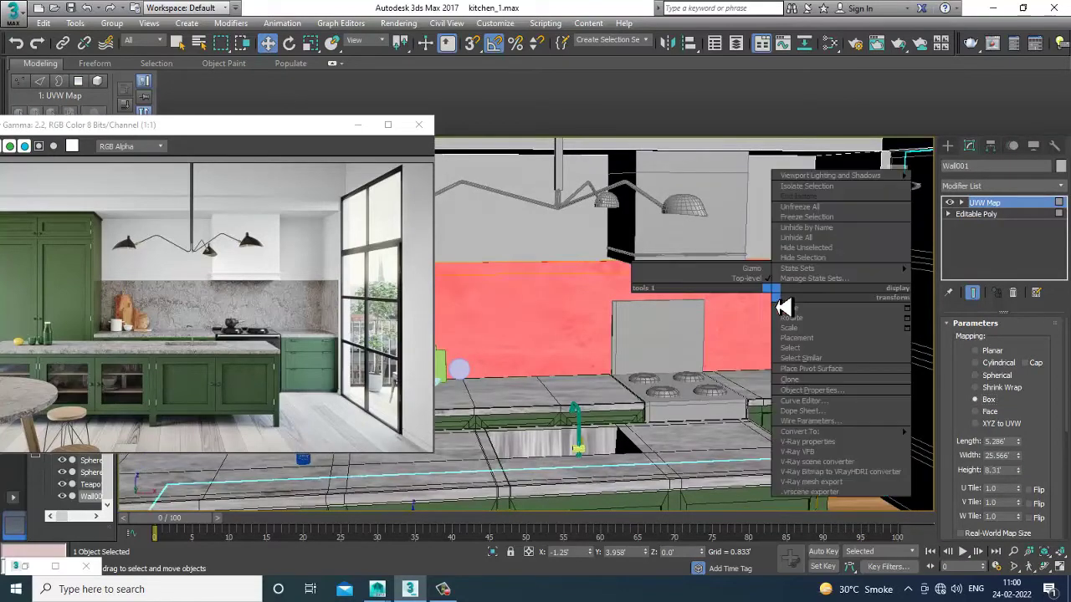
pyautogui.moveTo(841, 431)
pyautogui.click(968, 444)
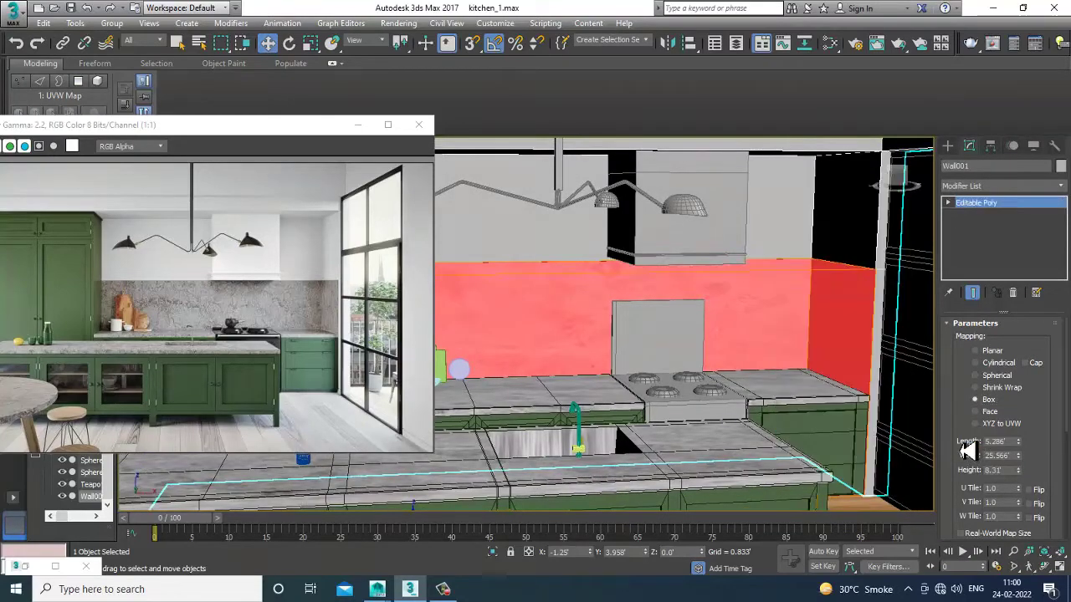
pyautogui.scroll(-5, 843, 416)
pyautogui.moveTo(843, 417); pyautogui.dragTo(815, 408, button='middle')
pyautogui.click(753, 187)
pyautogui.scroll(5, 737, 331)
pyautogui.moveTo(768, 350); pyautogui.dragTo(736, 318, button='middle')
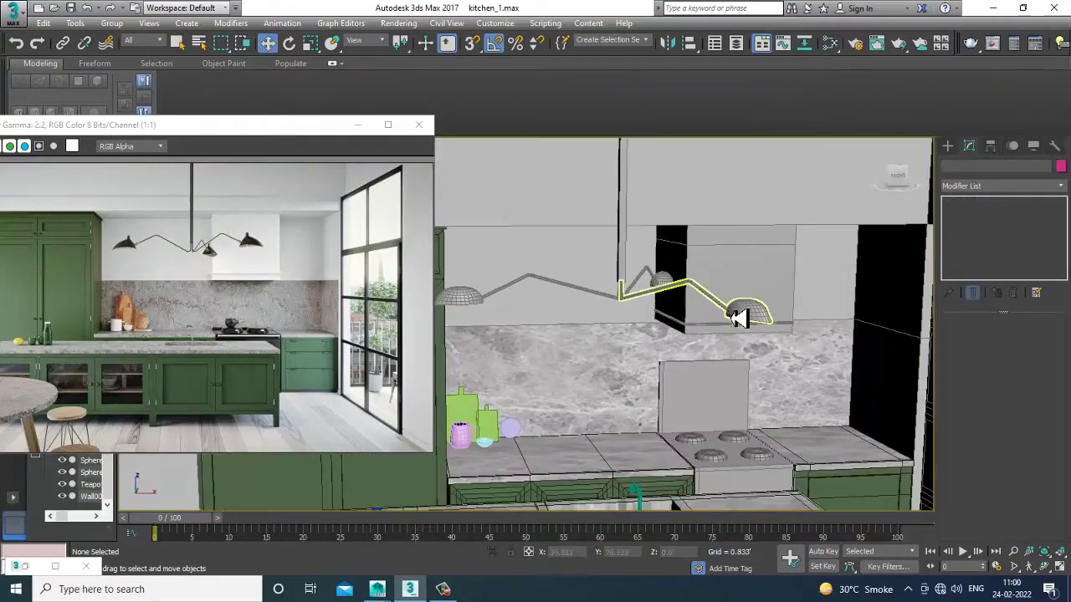
# Select the kitchen wall in Polygon mode and box-select its polygons on the cabinet side and the upper back wall
pyautogui.moveTo(581, 440); pyautogui.dragTo(557, 377, button='middle')
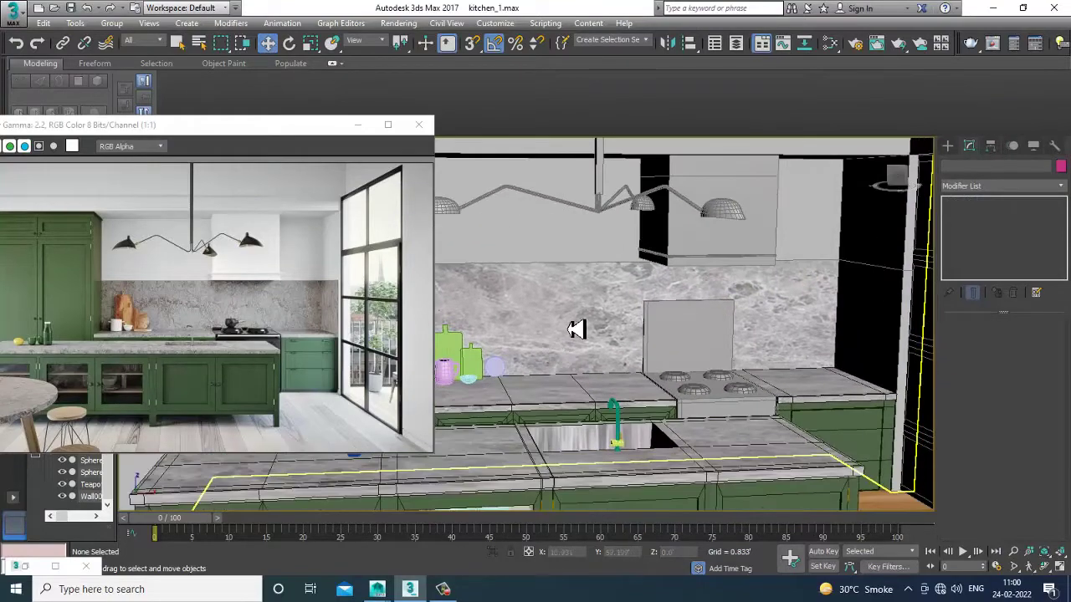
pyautogui.moveTo(785, 296); pyautogui.dragTo(786, 341, button='middle')
pyautogui.scroll(-3, 786, 341)
pyautogui.moveTo(761, 270); pyautogui.dragTo(771, 293, button='middle')
pyautogui.click(641, 249)
pyautogui.scroll(-5, 680, 293)
pyautogui.click(1015, 341)
pyautogui.scroll(-2, 772, 293)
pyautogui.keyDown('alt'); pyautogui.moveTo(639, 255); pyautogui.dragTo(545, 242, button='middle'); pyautogui.keyUp('alt')
pyautogui.moveTo(509, 198); pyautogui.dragTo(643, 435)
pyautogui.keyDown('alt'); pyautogui.moveTo(672, 302); pyautogui.dragTo(829, 278, button='middle'); pyautogui.keyUp('alt')
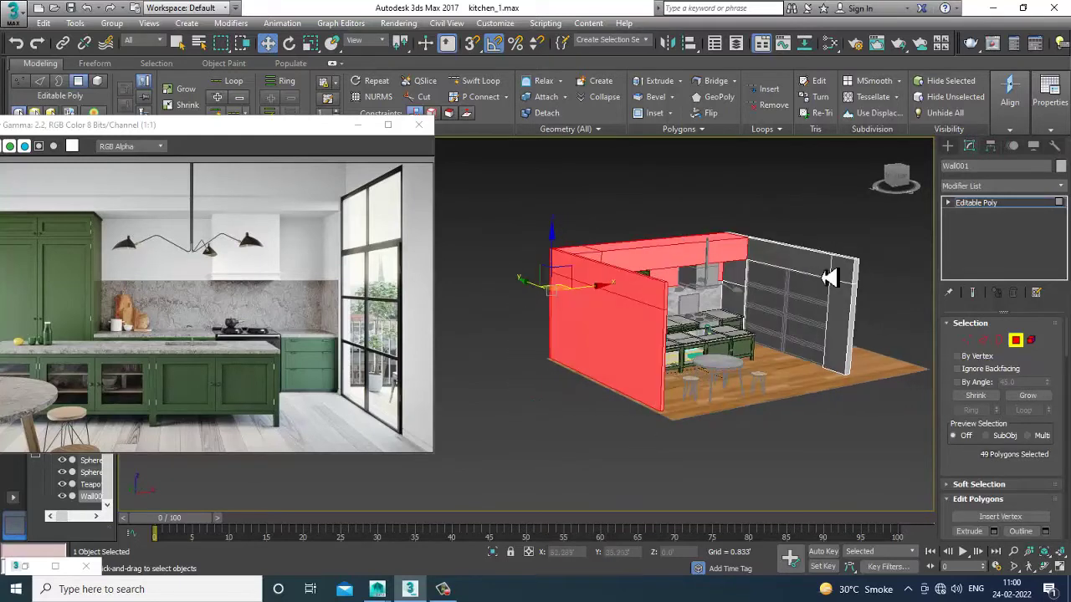
# Add the polygons of the window-side wall and the remaining unselected wall face to the selection, leaving out the marble backsplash
pyautogui.keyDown('ctrl'); pyautogui.moveTo(740, 210); pyautogui.dragTo(772, 277); pyautogui.keyUp('ctrl')
pyautogui.keyDown('ctrl'); pyautogui.moveTo(818, 221); pyautogui.dragTo(956, 445); pyautogui.keyUp('ctrl')
pyautogui.keyDown('alt'); pyautogui.moveTo(865, 307); pyautogui.dragTo(818, 285, button='middle'); pyautogui.keyUp('alt')
pyautogui.scroll(6, 802, 327)
pyautogui.keyDown('ctrl'); pyautogui.click(792, 328); pyautogui.keyUp('ctrl')
pyautogui.scroll(-5, 799, 329)
pyautogui.keyDown('alt'); pyautogui.moveTo(799, 329); pyautogui.dragTo(731, 308, button='middle'); pyautogui.keyUp('alt')
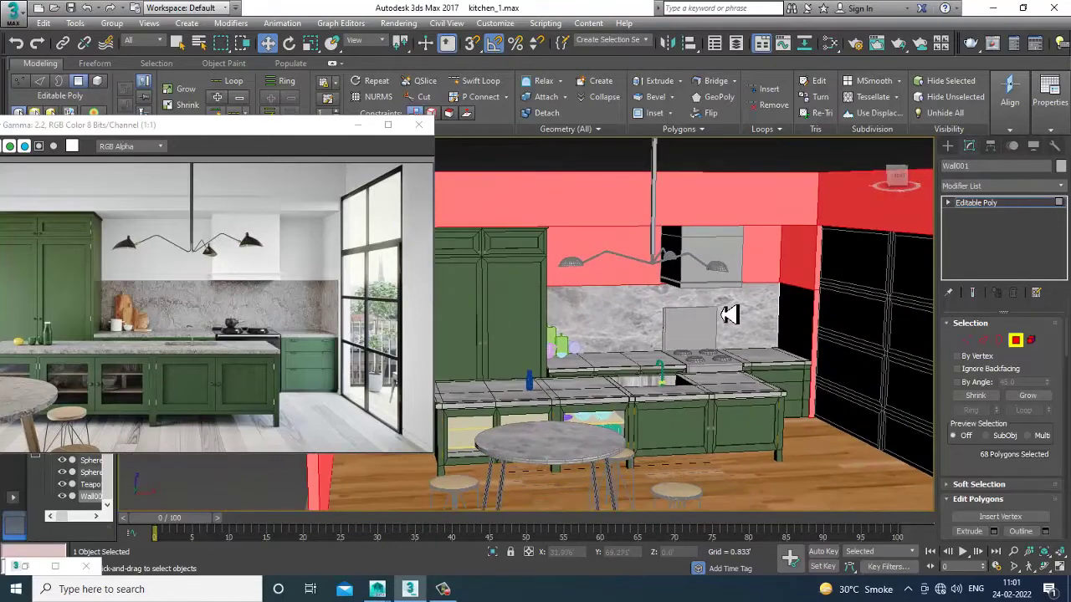
# Create a VRayMtl with a pure white diffuse (RGB 255), name it "wall tex" and assign it to the selected wall polygons
pyautogui.press('m')
pyautogui.moveTo(339, 483); pyautogui.dragTo(394, 304, button='middle')
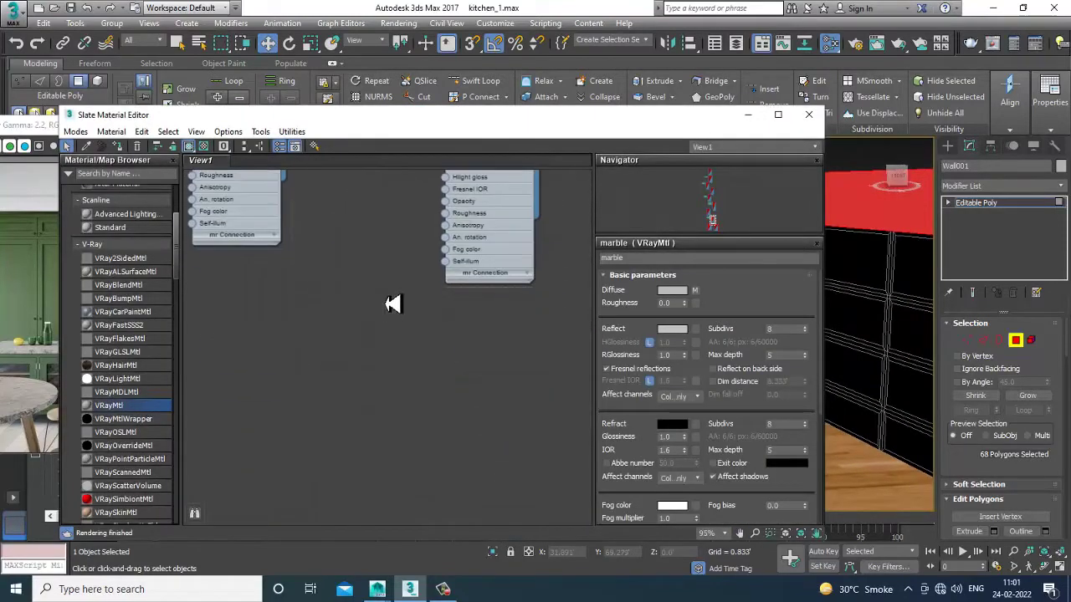
pyautogui.moveTo(118, 404); pyautogui.dragTo(306, 287)
pyautogui.doubleClick(306, 286)
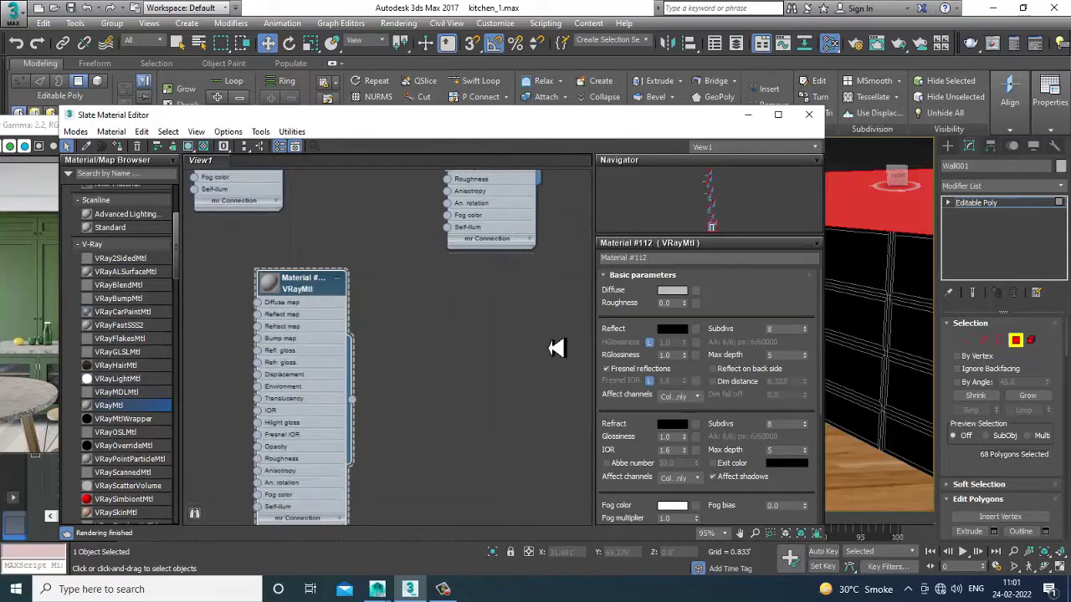
pyautogui.click(674, 292)
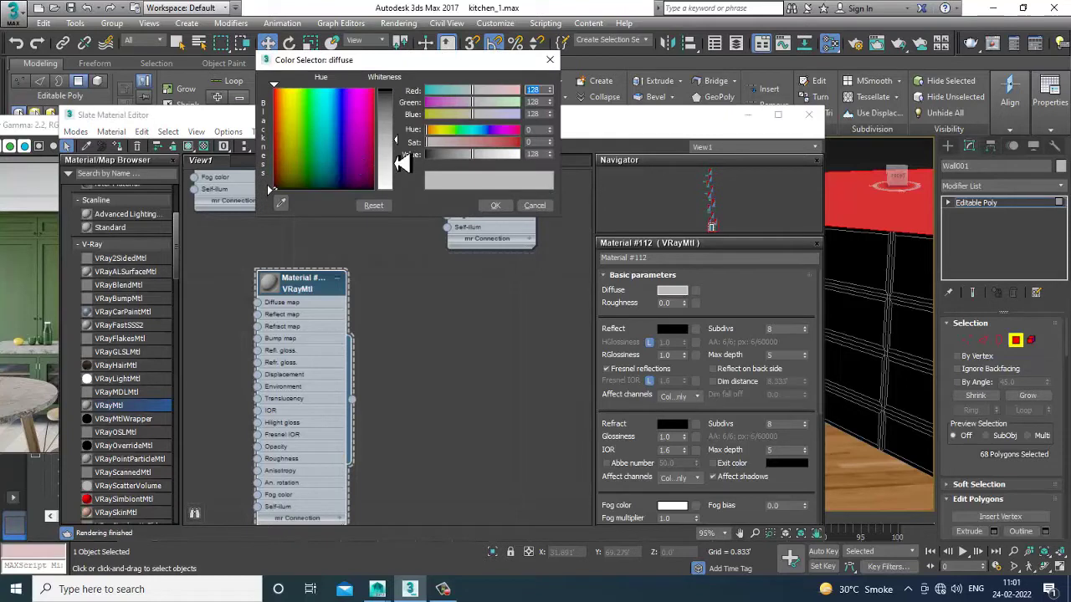
pyautogui.moveTo(403, 163); pyautogui.dragTo(411, 201)
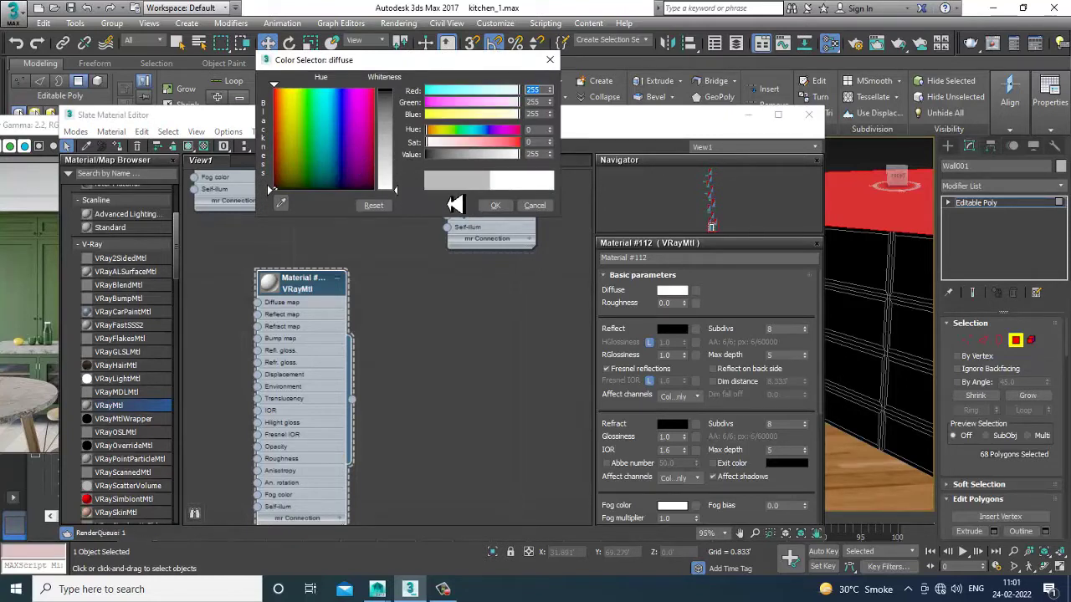
pyautogui.click(495, 206)
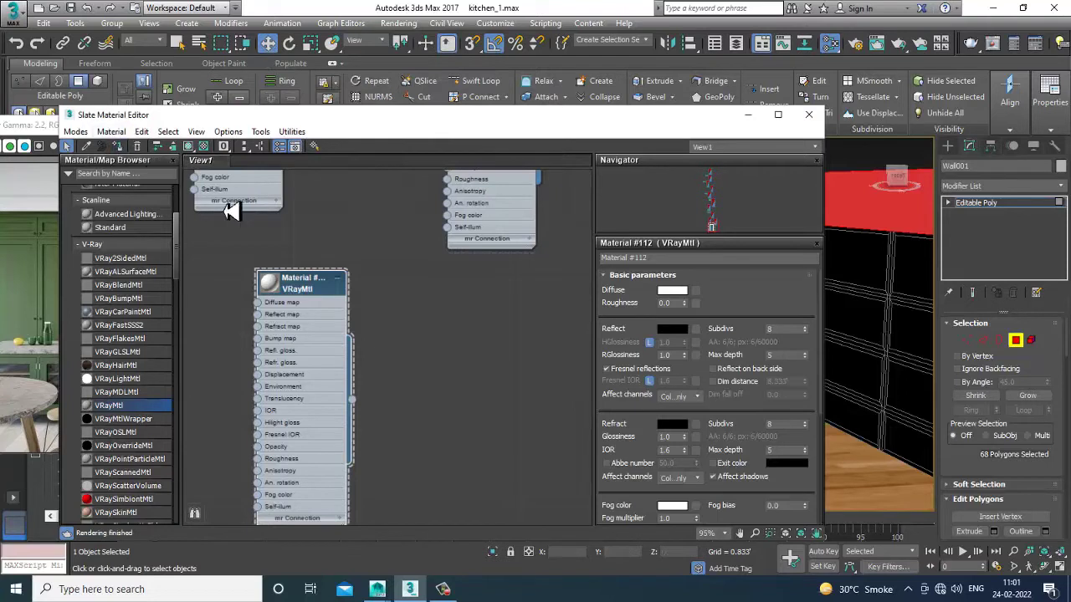
pyautogui.moveTo(316, 298); pyautogui.dragTo(459, 324)
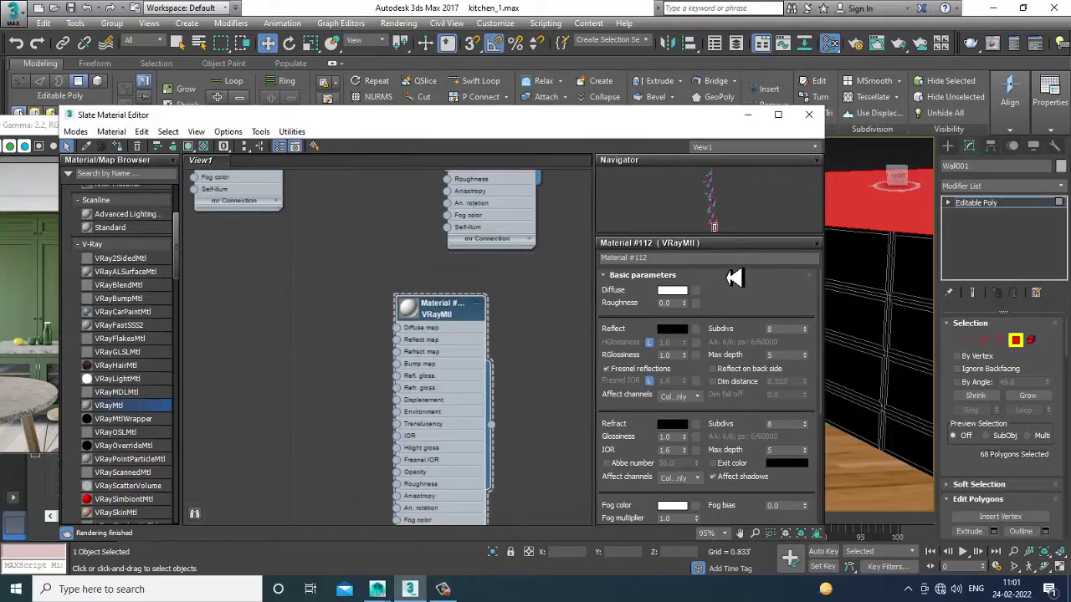
pyautogui.click(675, 259)
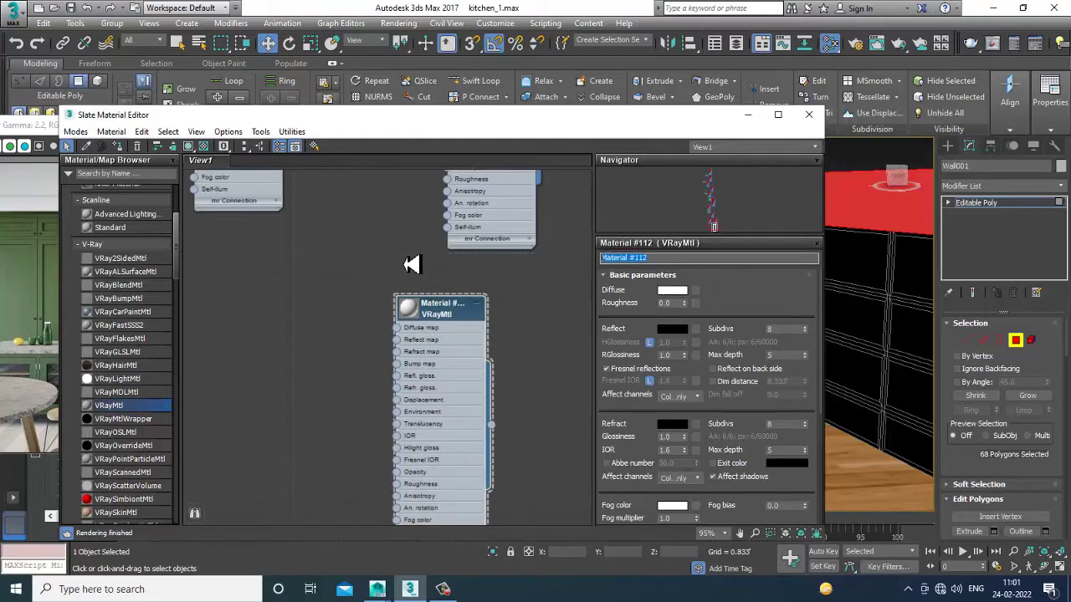
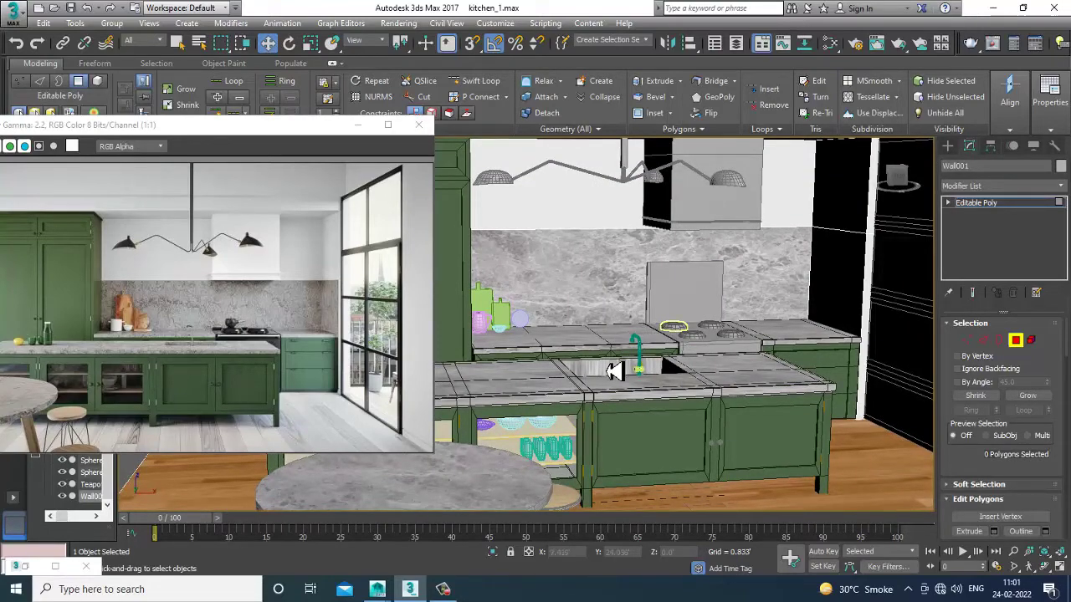
# Leave the wall's polygon mode and select the curved faucet pipe at the island sink
pyautogui.scroll(6, 682, 301)
pyautogui.scroll(8, 682, 294)
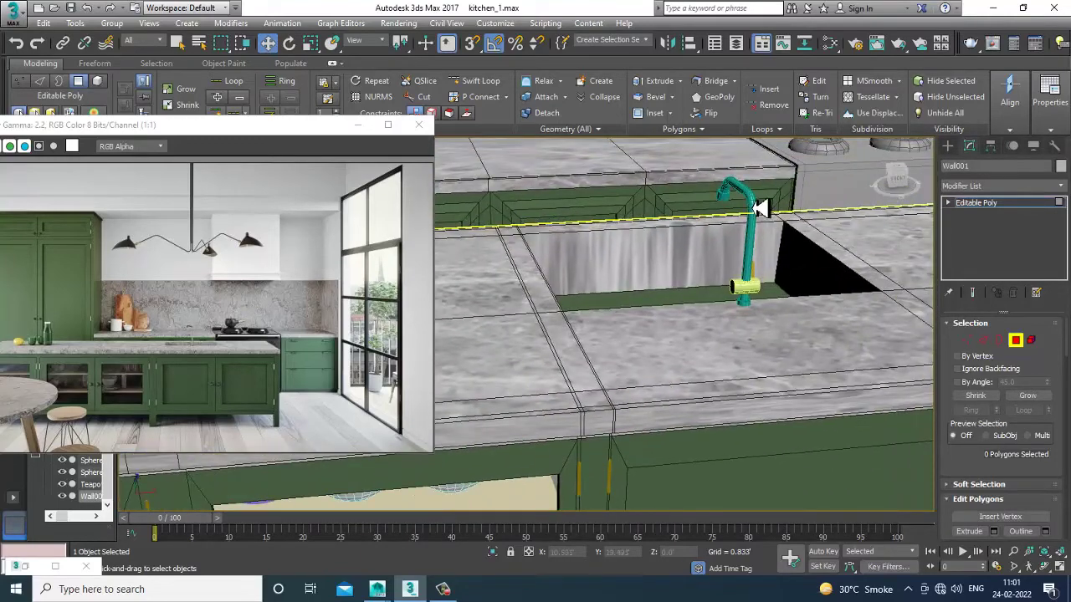
pyautogui.keyDown('alt'); pyautogui.moveTo(788, 234); pyautogui.dragTo(1034, 248, button='middle'); pyautogui.keyUp('alt')
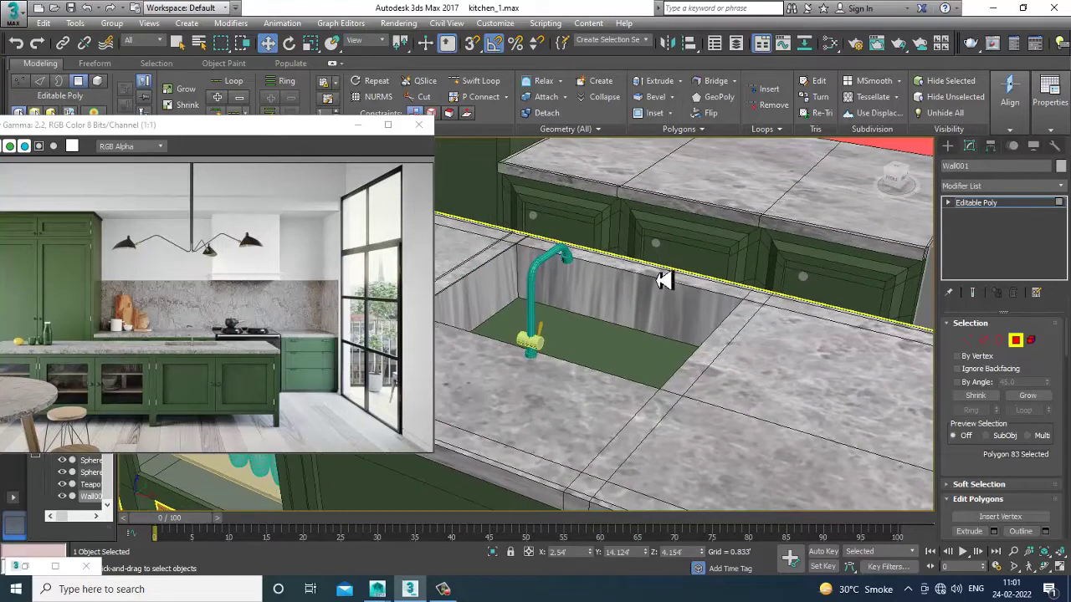
pyautogui.click(1013, 204)
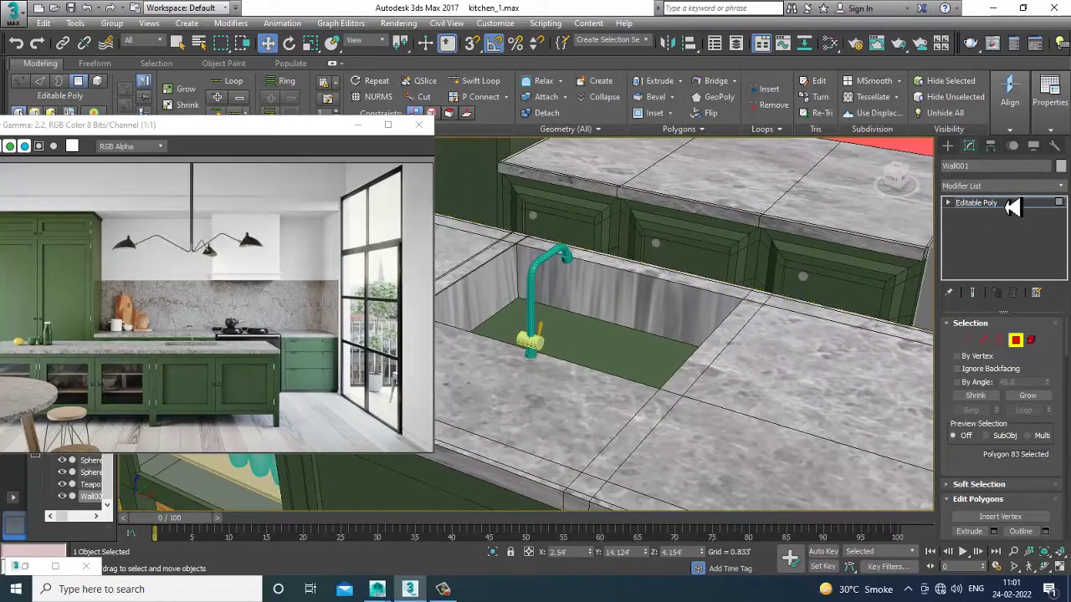
pyautogui.click(539, 281)
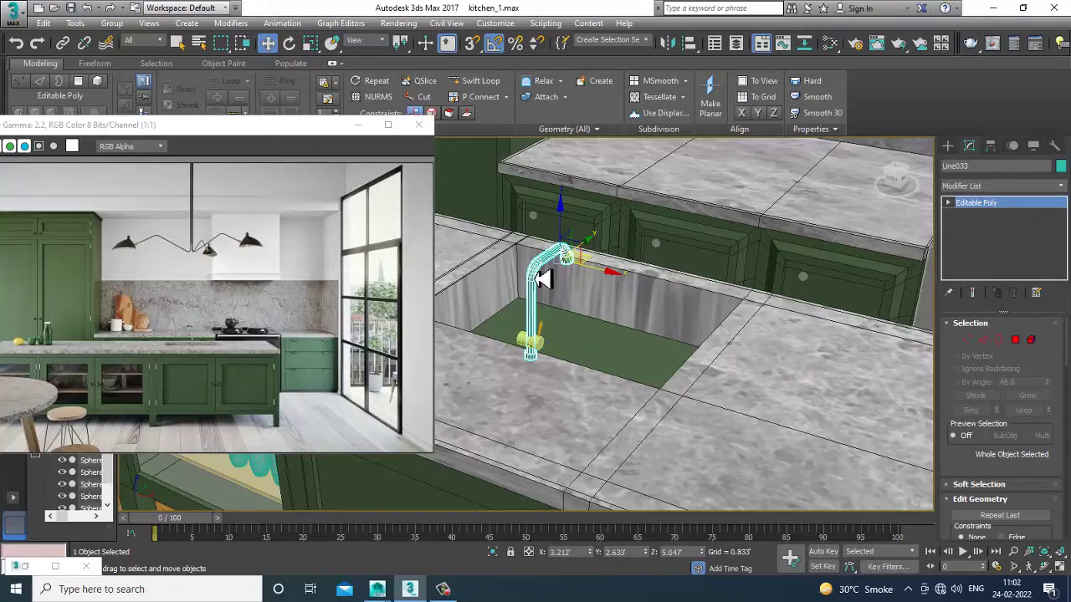
# Create another VRayMtl below the wall material and set its diffuse color to near-black, RGB 6, 6, 6
pyautogui.press('m')
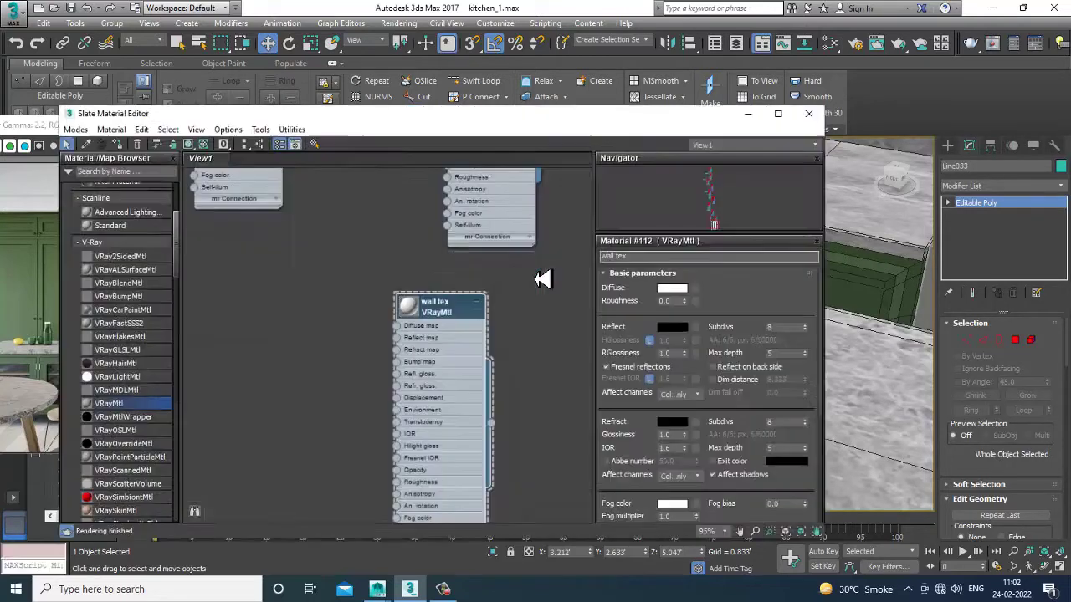
pyautogui.moveTo(399, 380); pyautogui.dragTo(305, 172, button='middle')
pyautogui.scroll(-3, 364, 368)
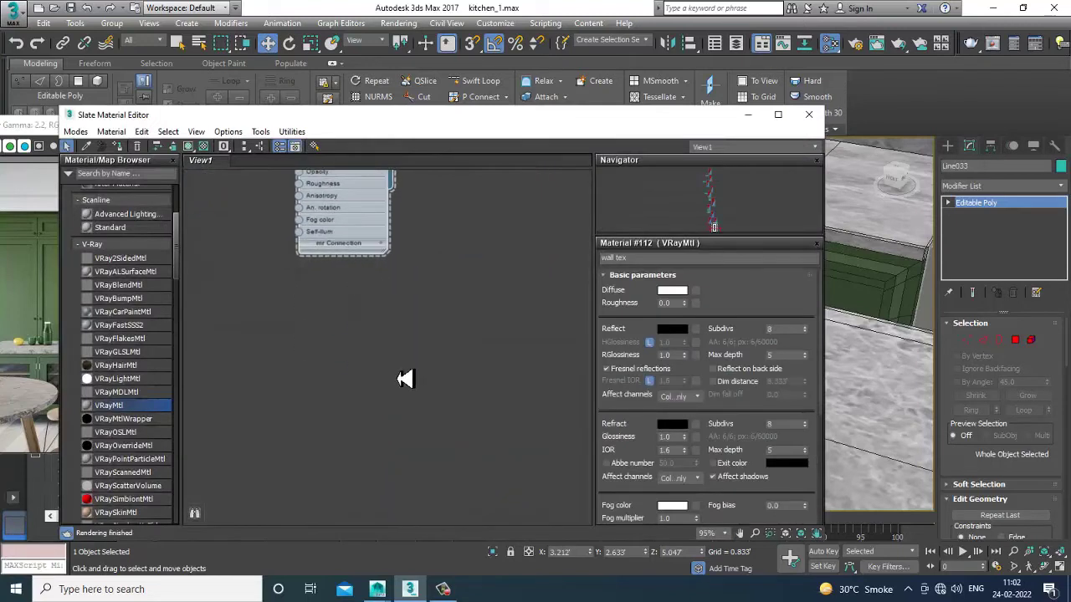
pyautogui.moveTo(535, 285); pyautogui.dragTo(533, 281)
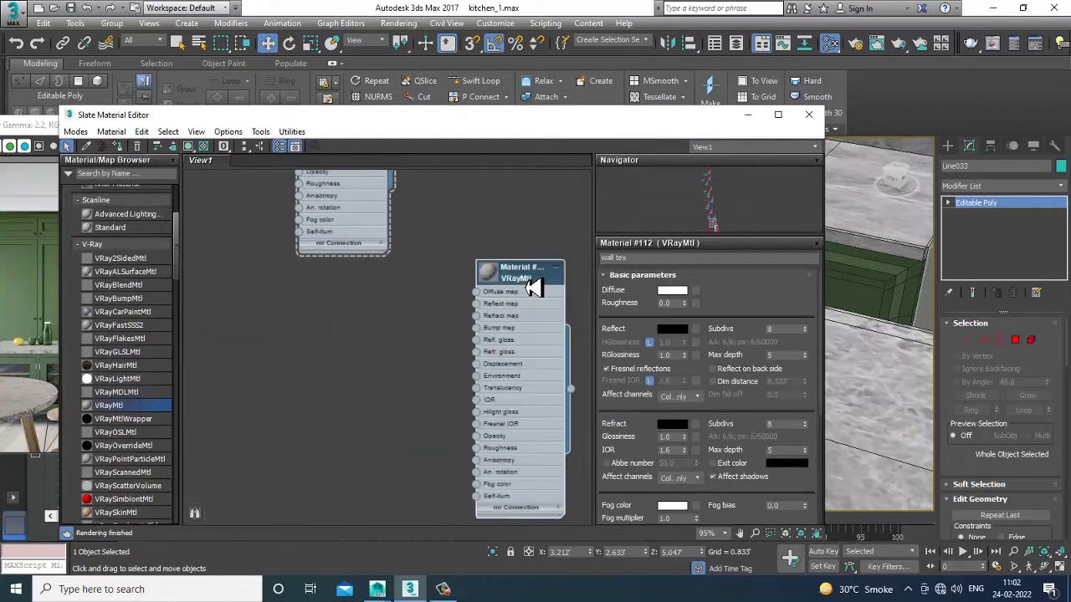
pyautogui.click(671, 290)
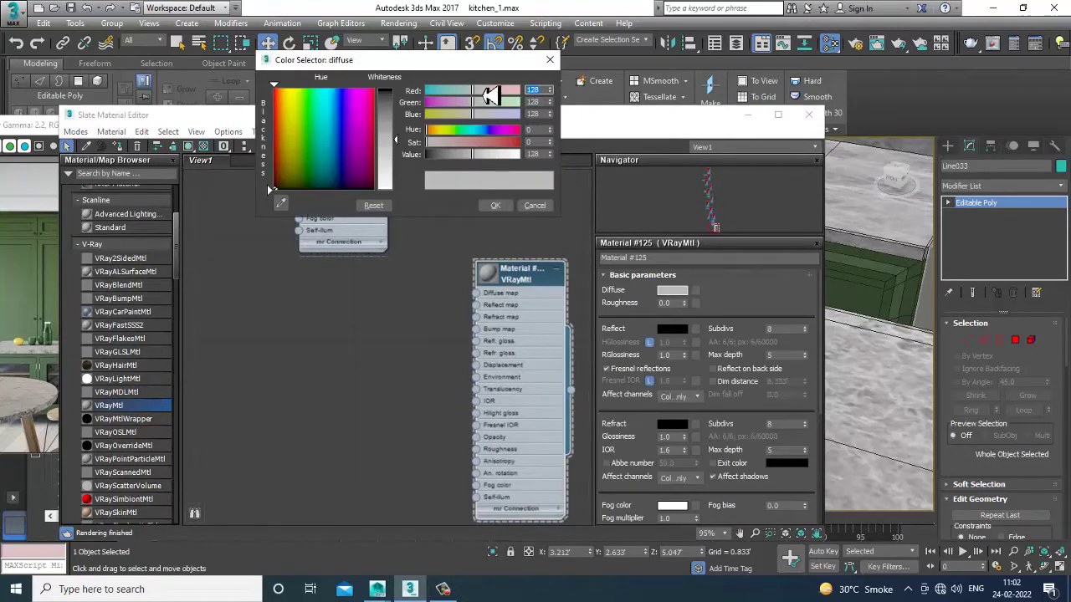
pyautogui.moveTo(542, 104); pyautogui.dragTo(520, 104)
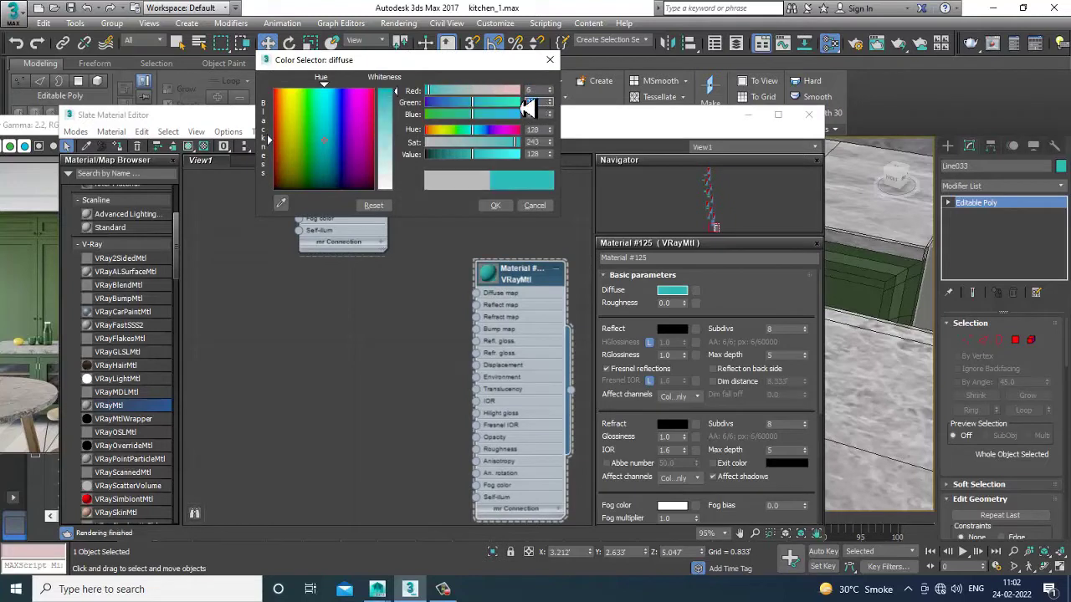
pyautogui.press('Tab')
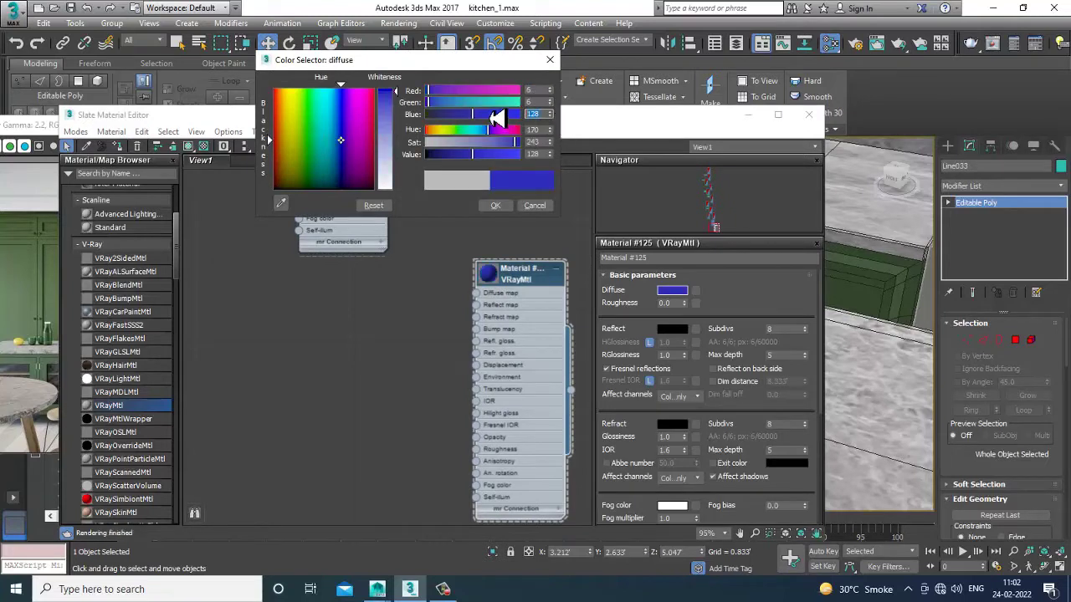
pyautogui.write('6')
pyautogui.press('Return')
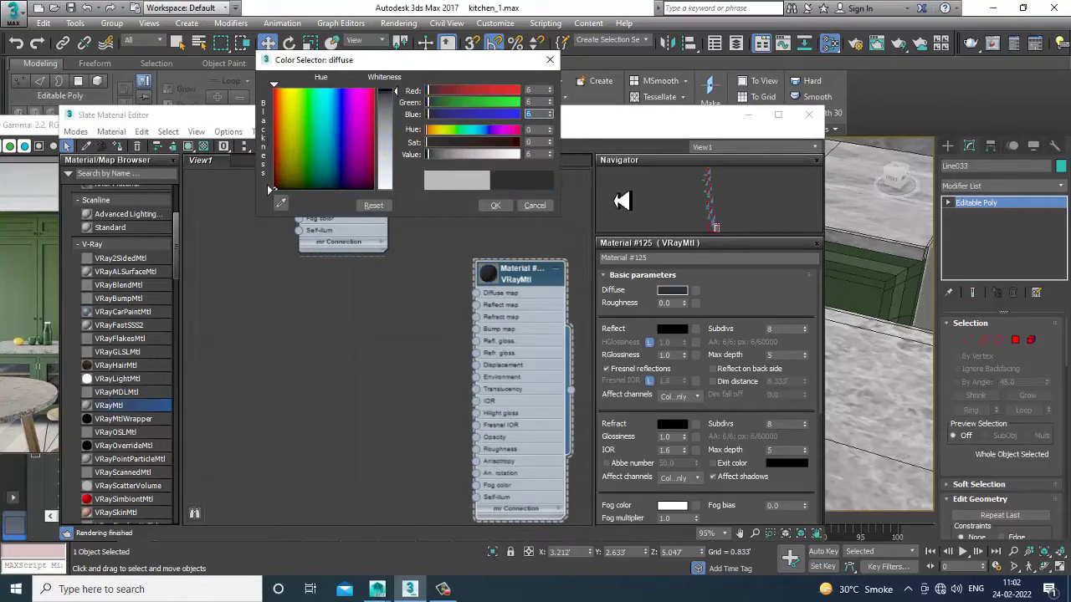
pyautogui.click(495, 205)
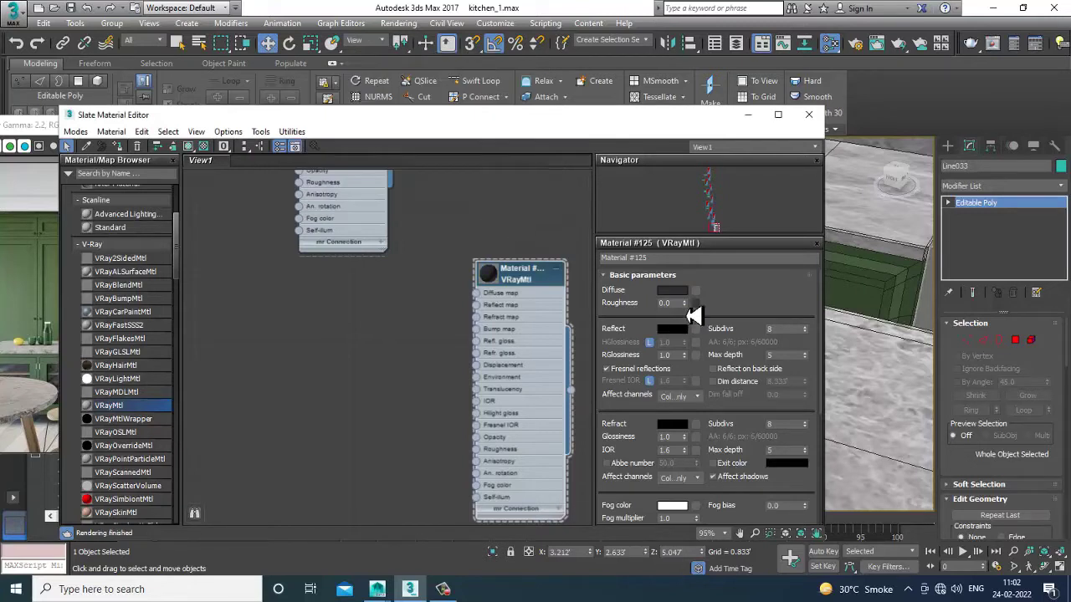
# Set the dark material's reflection color to RGB 230, reflection glossiness to 0.99 and unlocked Fresnel IOR to 25
pyautogui.click(675, 334)
pyautogui.moveTo(399, 104); pyautogui.dragTo(410, 180)
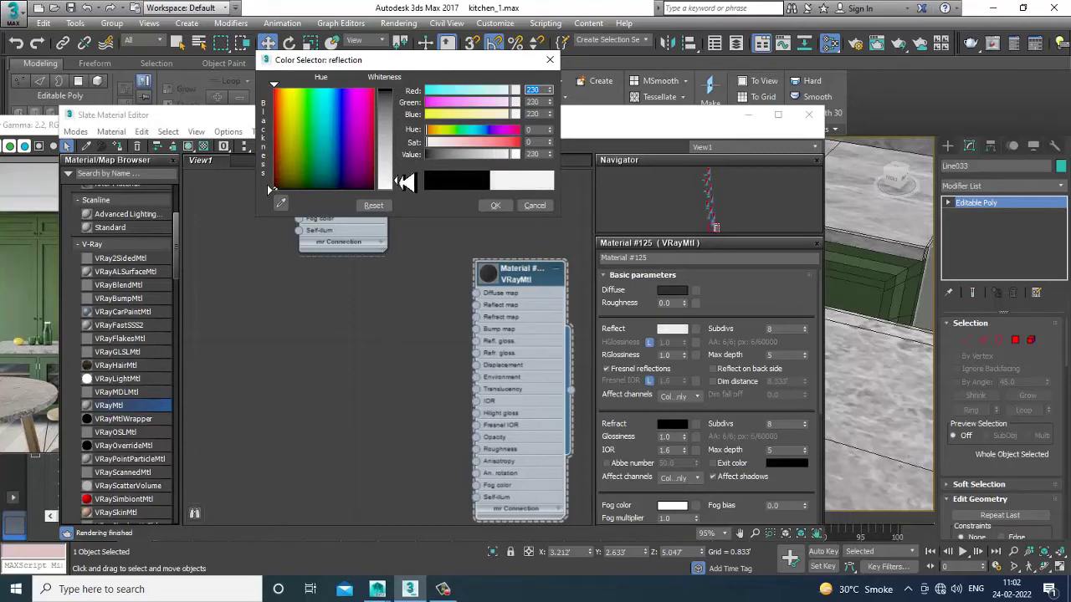
pyautogui.click(498, 207)
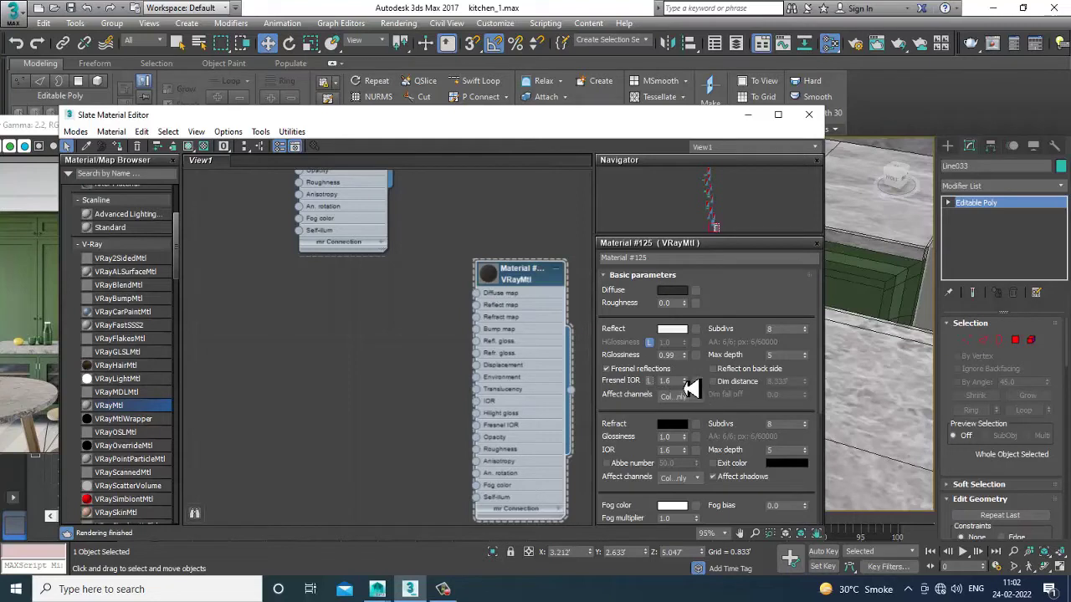
pyautogui.moveTo(684, 357); pyautogui.dragTo(688, 209)
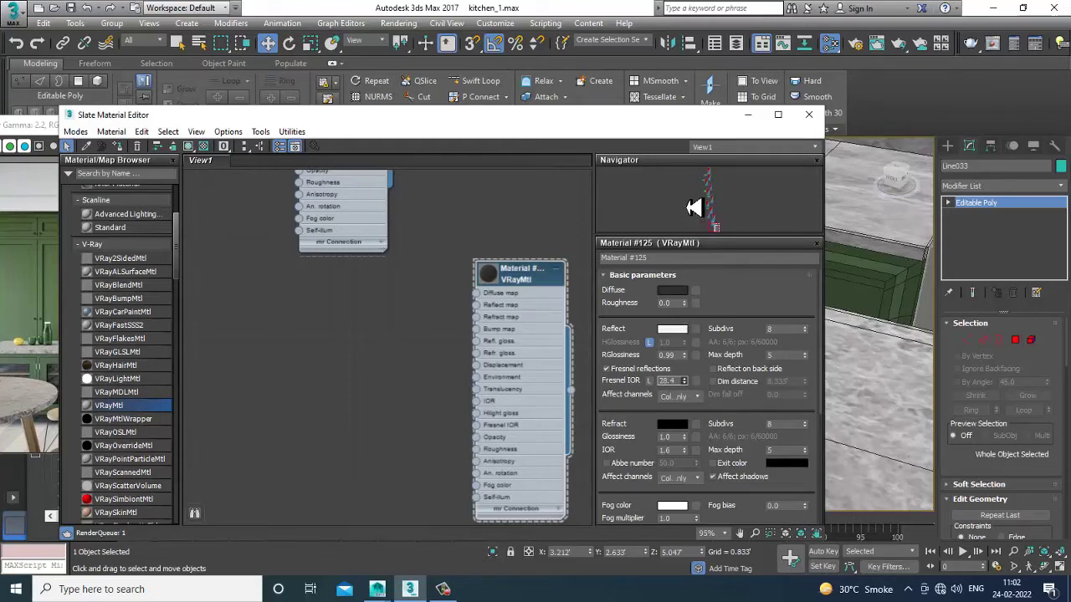
pyautogui.doubleClick(494, 278)
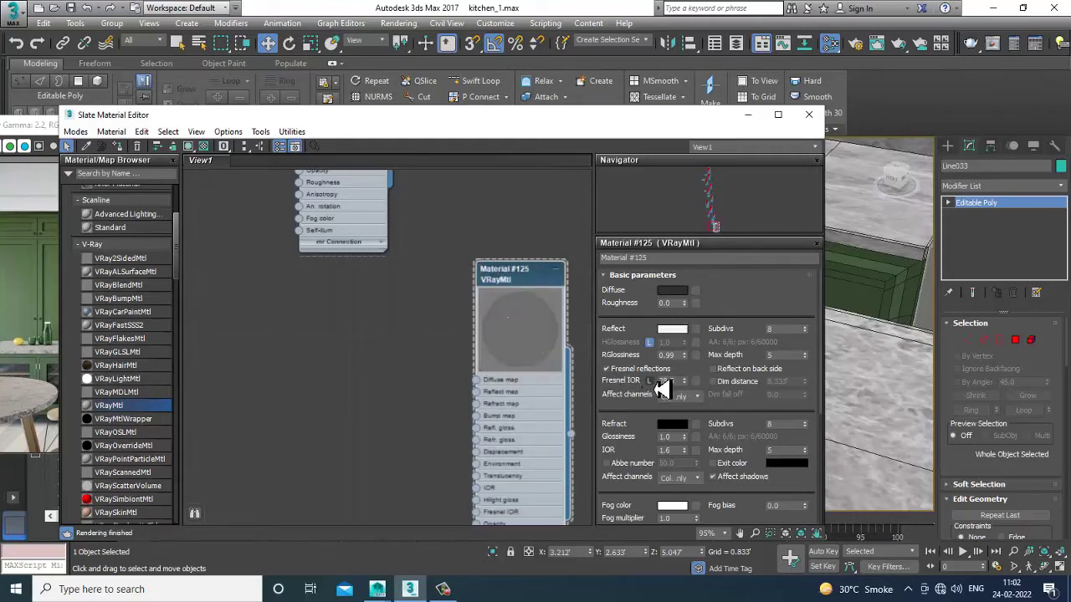
pyautogui.moveTo(676, 382); pyautogui.dragTo(629, 385)
pyautogui.write('25')
pyautogui.press('Return')
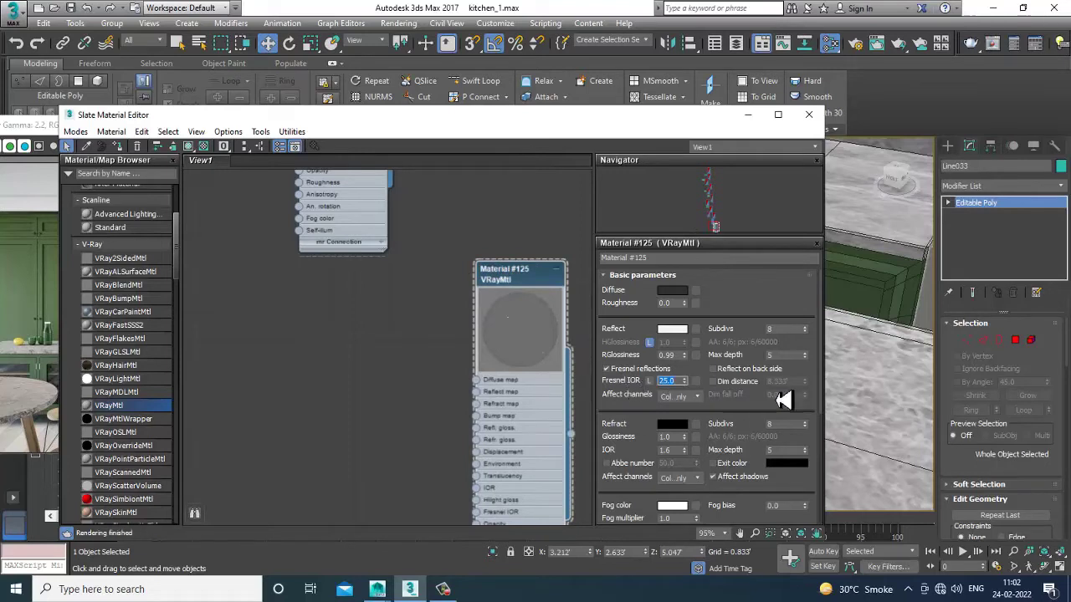
# Set the dark material's reflection subdivs to 32 and its reflection max depth to 10
pyautogui.doubleClick(779, 329)
pyautogui.write('3')
pyautogui.press('Return')
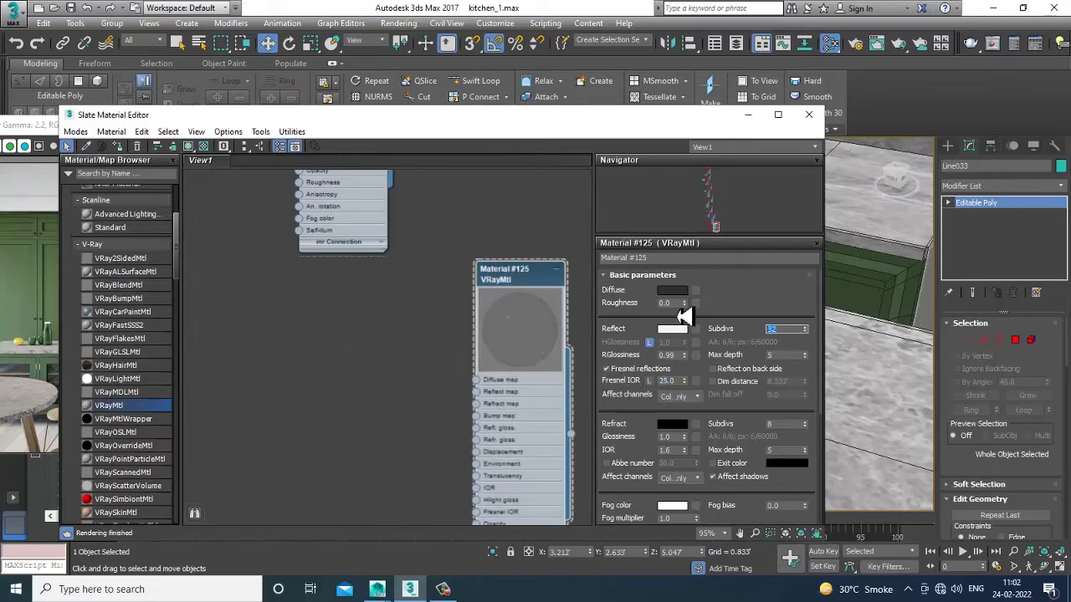
pyautogui.doubleClick(788, 355)
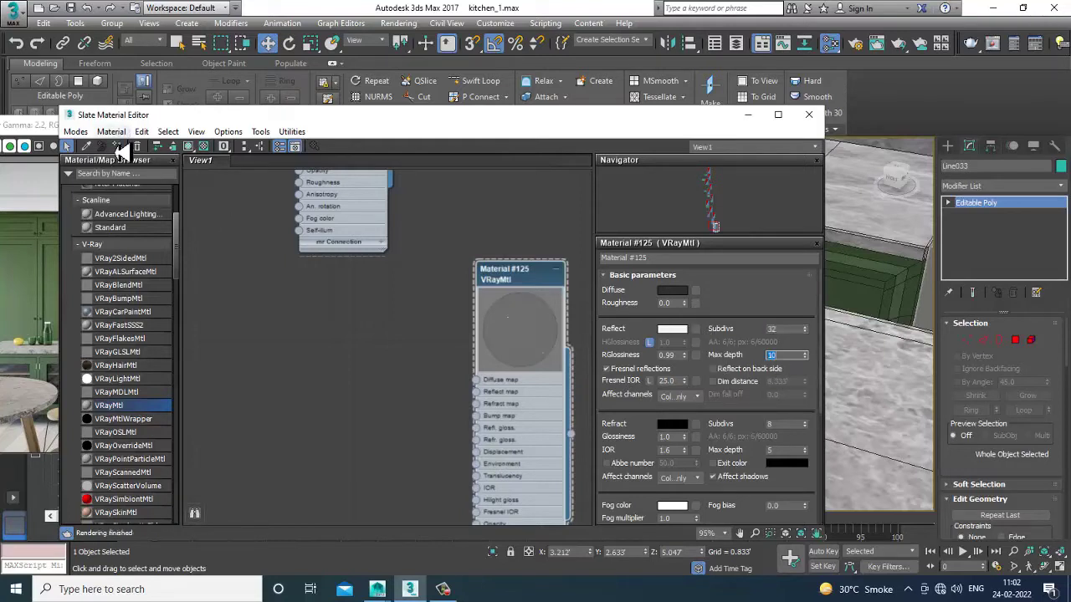
pyautogui.press('Return')
# Assign the dark reflective material to the faucet pipe with viewport shading, and rename it "Chrome"
pyautogui.click(191, 147)
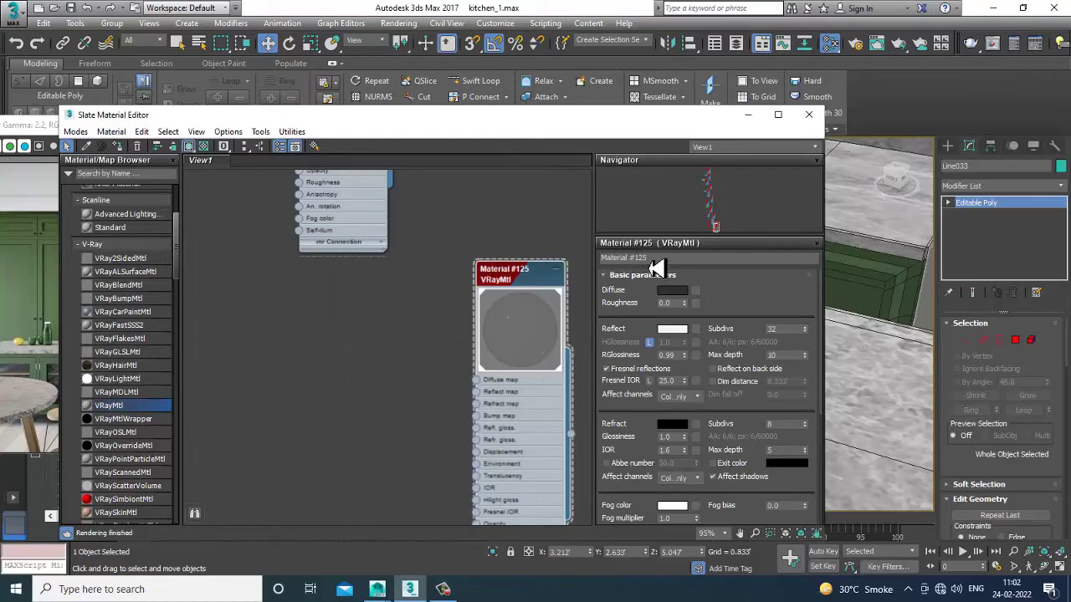
pyautogui.moveTo(656, 258); pyautogui.dragTo(307, 221)
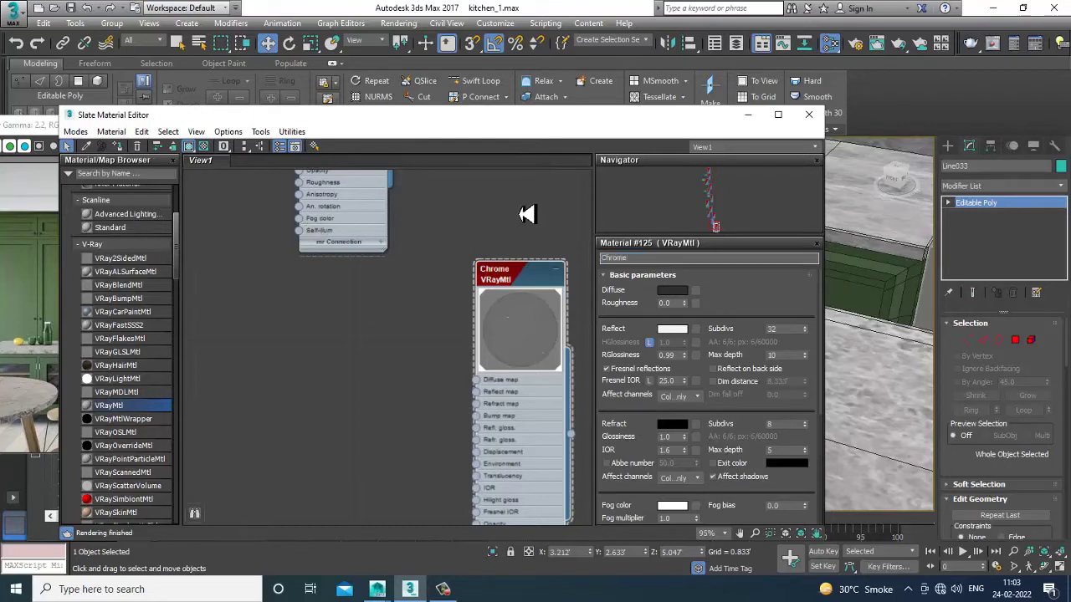
# Assign the Chrome material to the remaining handle and base parts of the faucet
pyautogui.moveTo(695, 117); pyautogui.dragTo(407, 148)
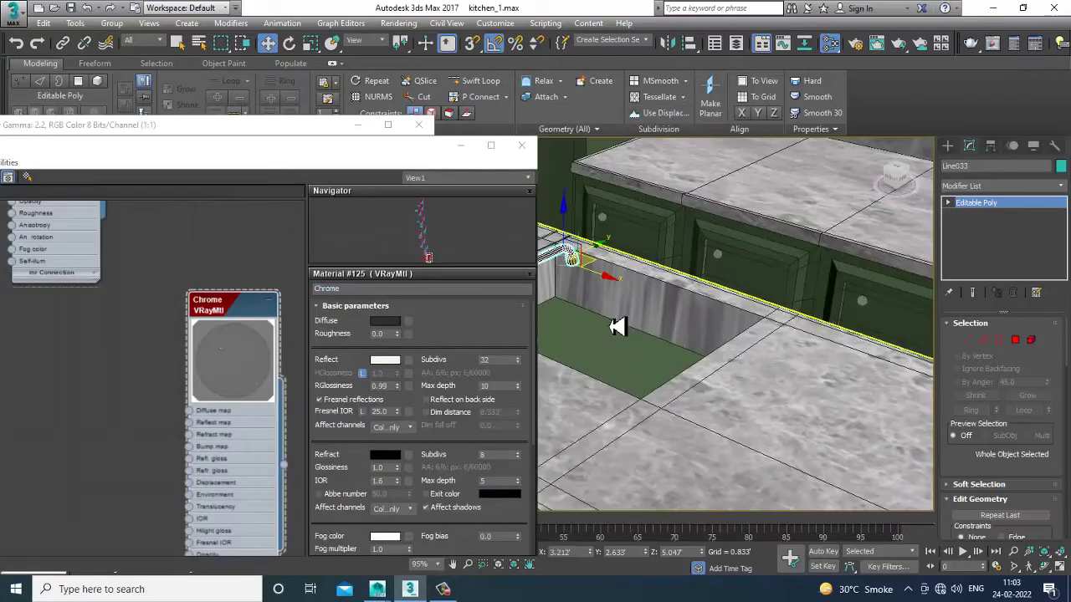
pyautogui.moveTo(617, 326); pyautogui.dragTo(676, 341, button='middle')
pyautogui.click(674, 321)
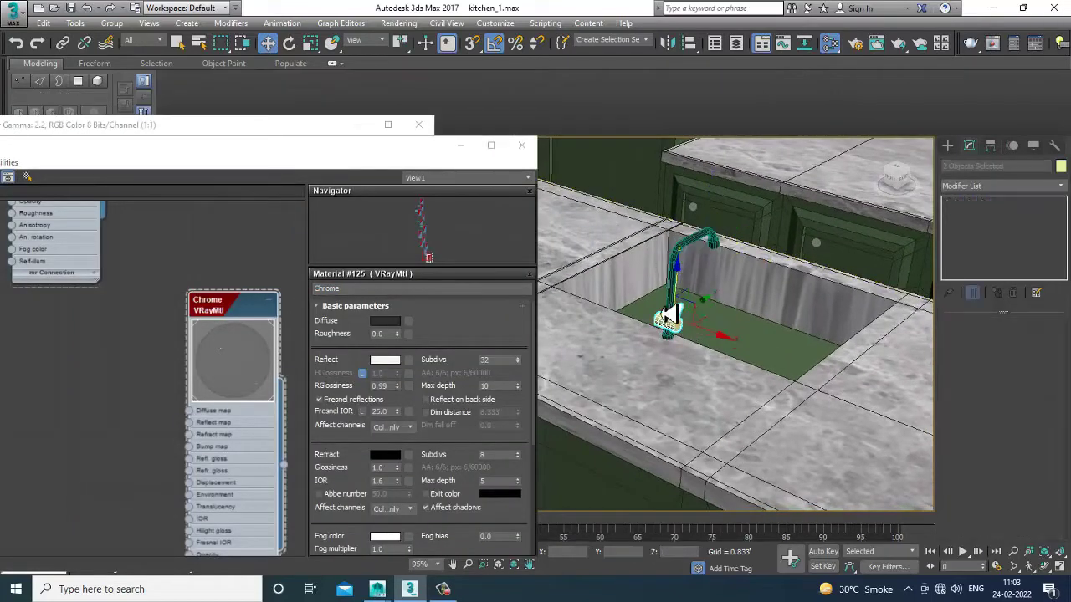
pyautogui.moveTo(238, 150); pyautogui.dragTo(626, 133)
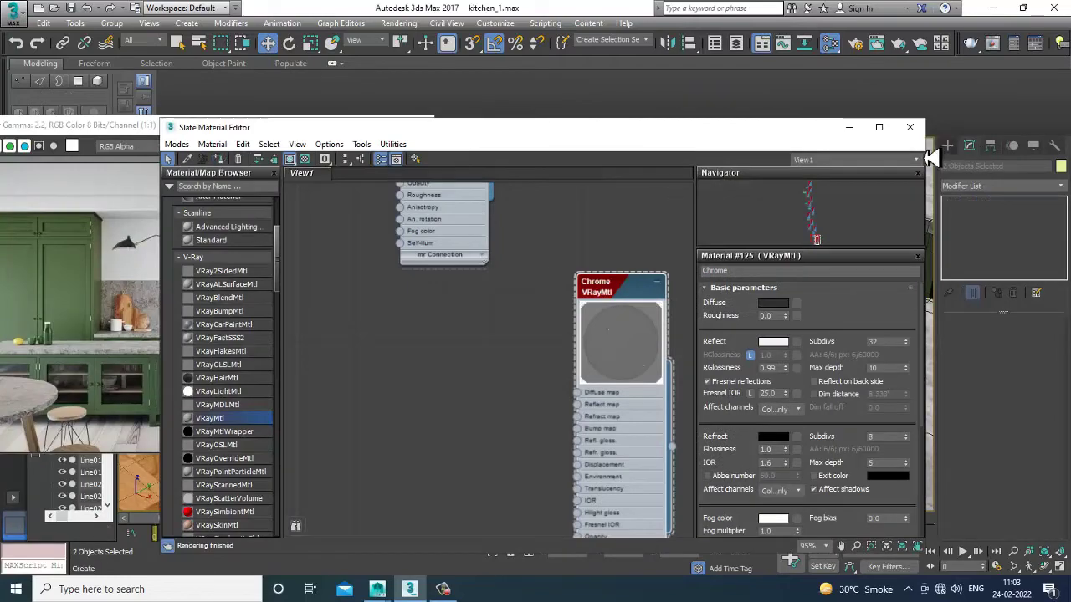
pyautogui.click(850, 128)
# Look over the whole kitchen model and examine the side wall with the large window opening
pyautogui.keyDown('alt'); pyautogui.moveTo(805, 311); pyautogui.dragTo(829, 273, button='middle'); pyautogui.keyUp('alt')
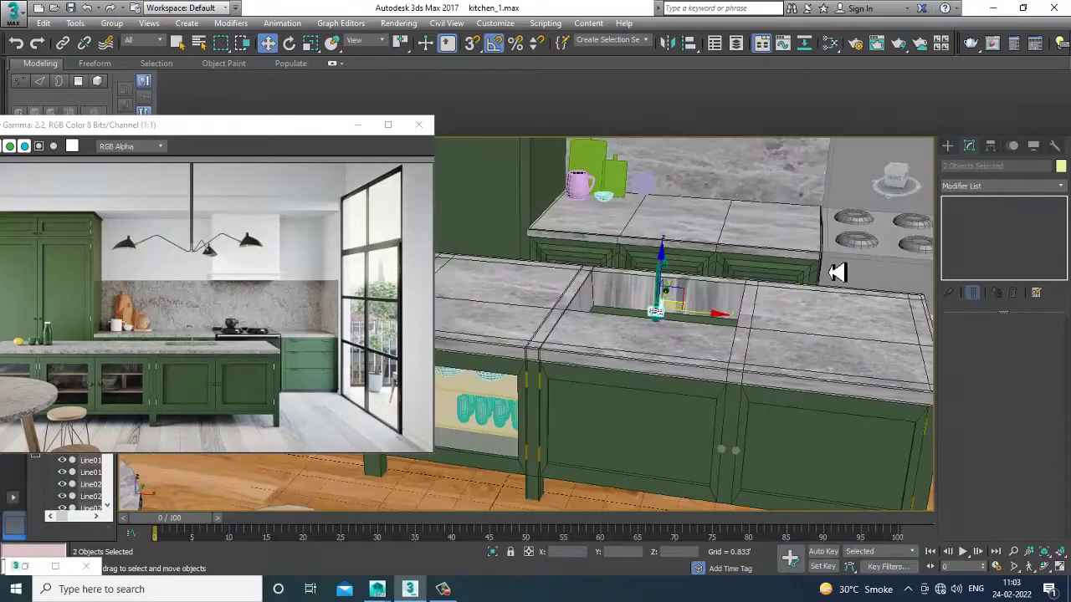
pyautogui.scroll(-6, 829, 273)
pyautogui.keyDown('alt'); pyautogui.moveTo(706, 323); pyautogui.dragTo(758, 282, button='middle'); pyautogui.keyUp('alt')
pyautogui.click(837, 306)
pyautogui.keyDown('alt'); pyautogui.moveTo(792, 320); pyautogui.dragTo(808, 305, button='middle'); pyautogui.keyUp('alt')
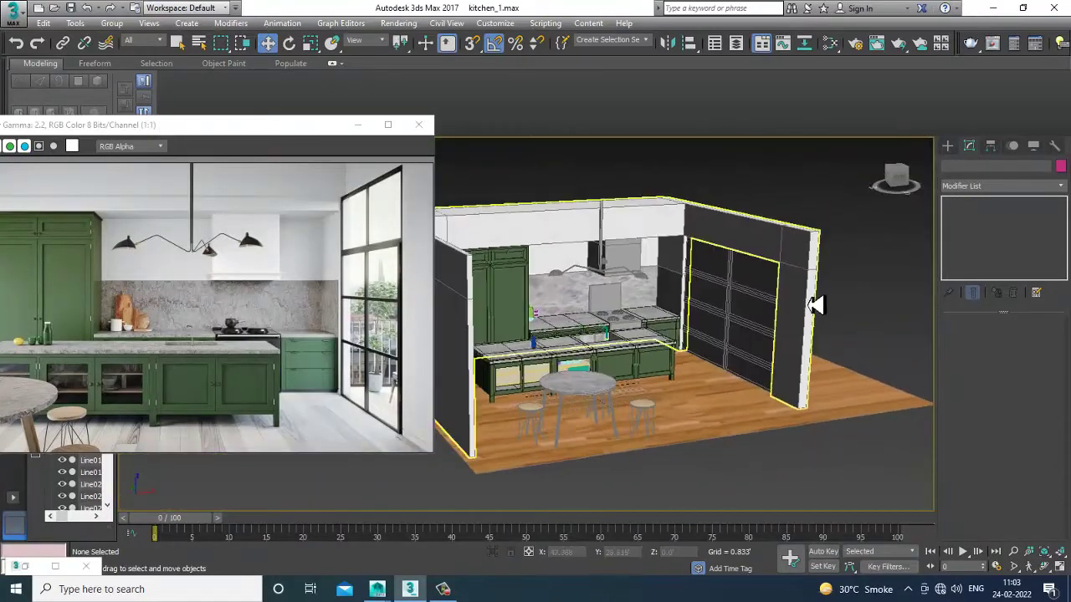
pyautogui.scroll(5, 790, 268)
pyautogui.click(784, 232)
pyautogui.scroll(1, 724, 274)
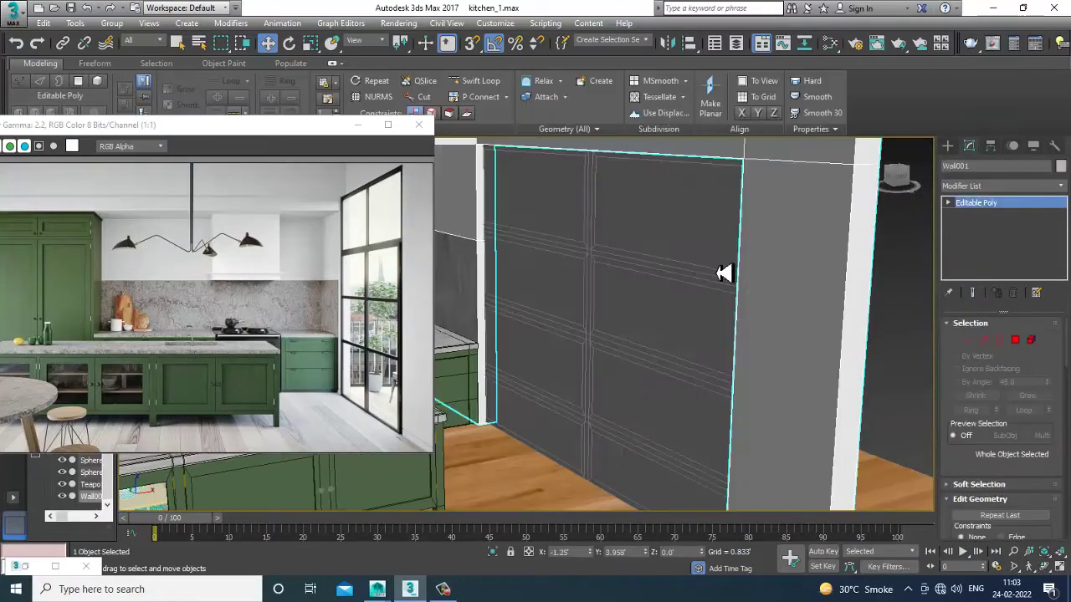
pyautogui.scroll(-5, 753, 276)
# Select the range hood box above the stove and assign the "wall tex" material to it
pyautogui.scroll(5, 824, 265)
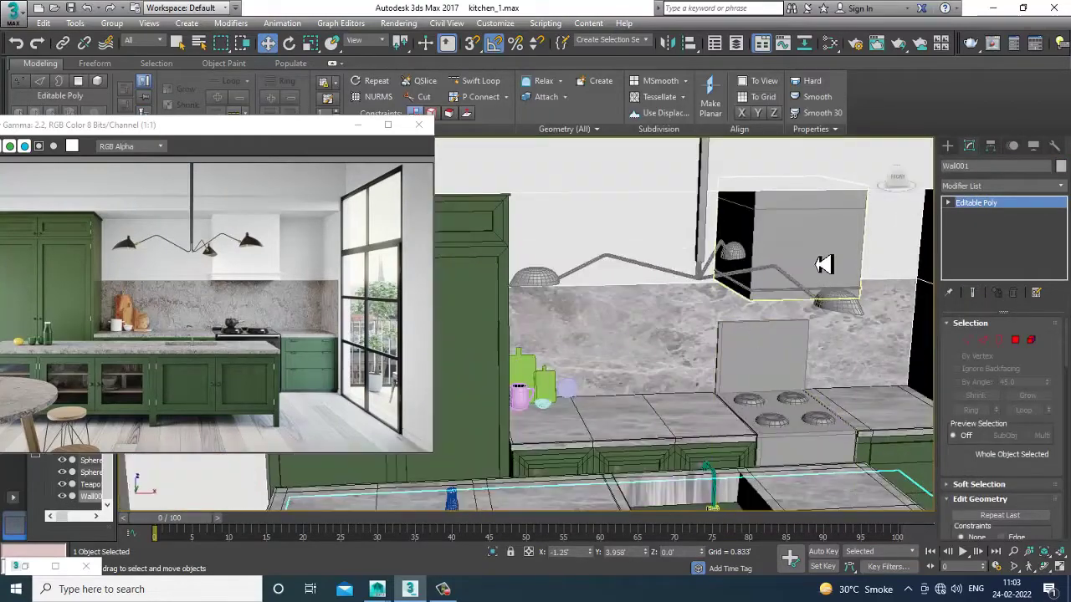
pyautogui.keyDown('alt'); pyautogui.moveTo(824, 264); pyautogui.dragTo(791, 348, button='middle'); pyautogui.keyUp('alt')
pyautogui.click(714, 270)
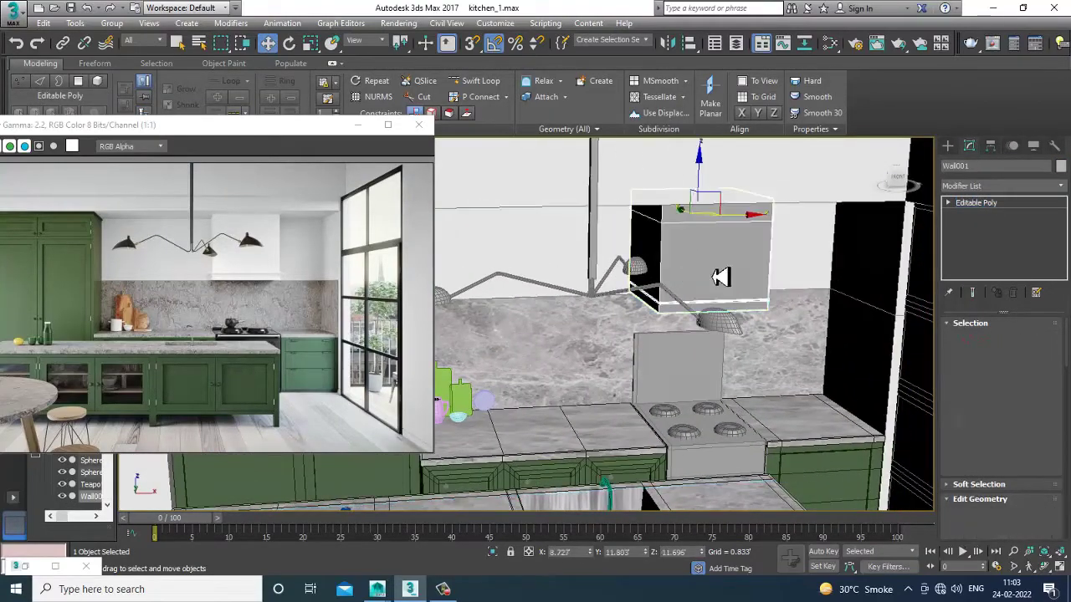
pyautogui.keyDown('alt'); pyautogui.moveTo(717, 275); pyautogui.dragTo(722, 266, button='middle'); pyautogui.keyUp('alt')
pyautogui.press('m')
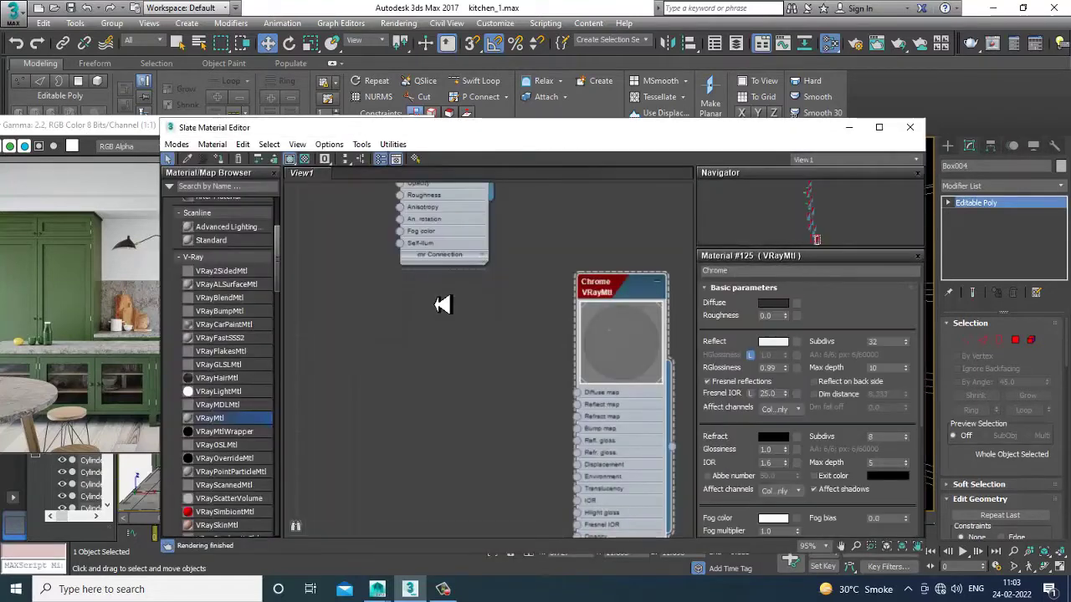
pyautogui.moveTo(509, 297); pyautogui.dragTo(517, 437, button='middle')
pyautogui.moveTo(494, 194); pyautogui.dragTo(509, 400, button='middle')
pyautogui.doubleClick(471, 346)
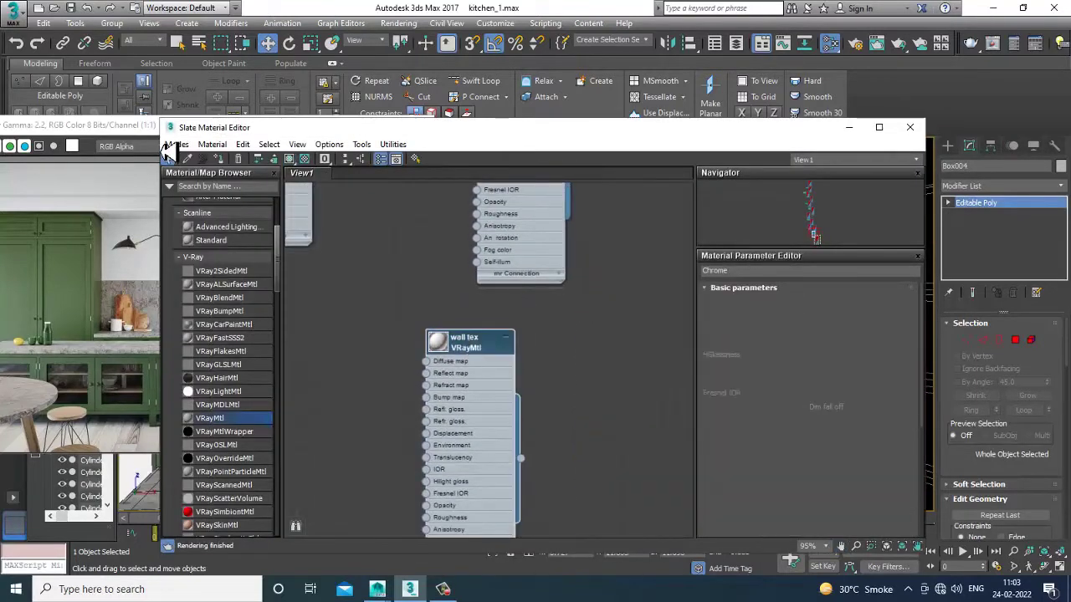
pyautogui.click(849, 128)
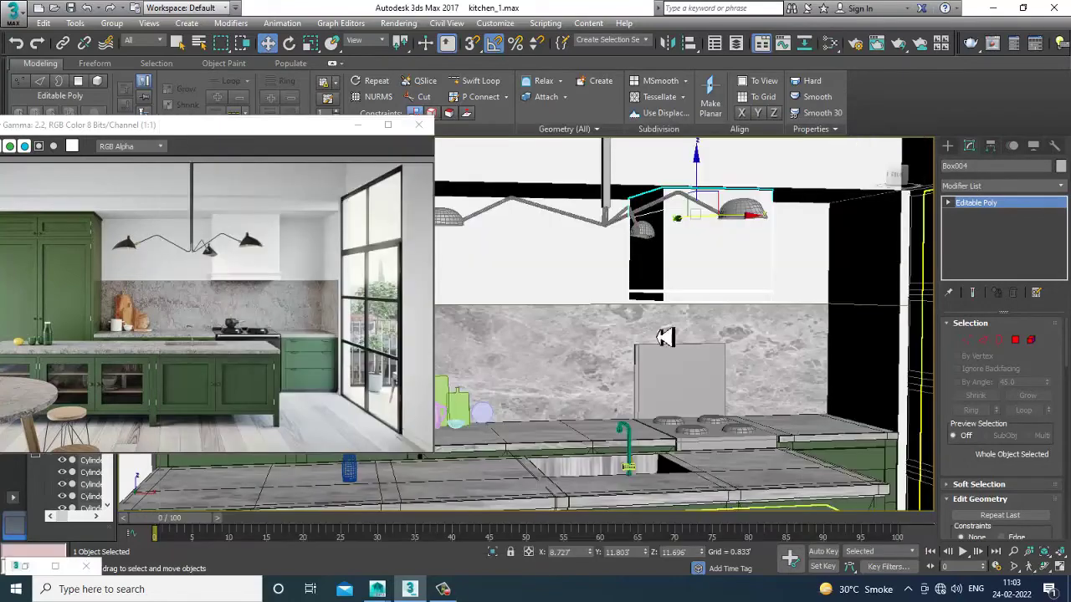
# Select the sink's inner wall polygons on the kitchen island and apply a UVW Map modifier with Box mapping
pyautogui.scroll(-10, 613, 293)
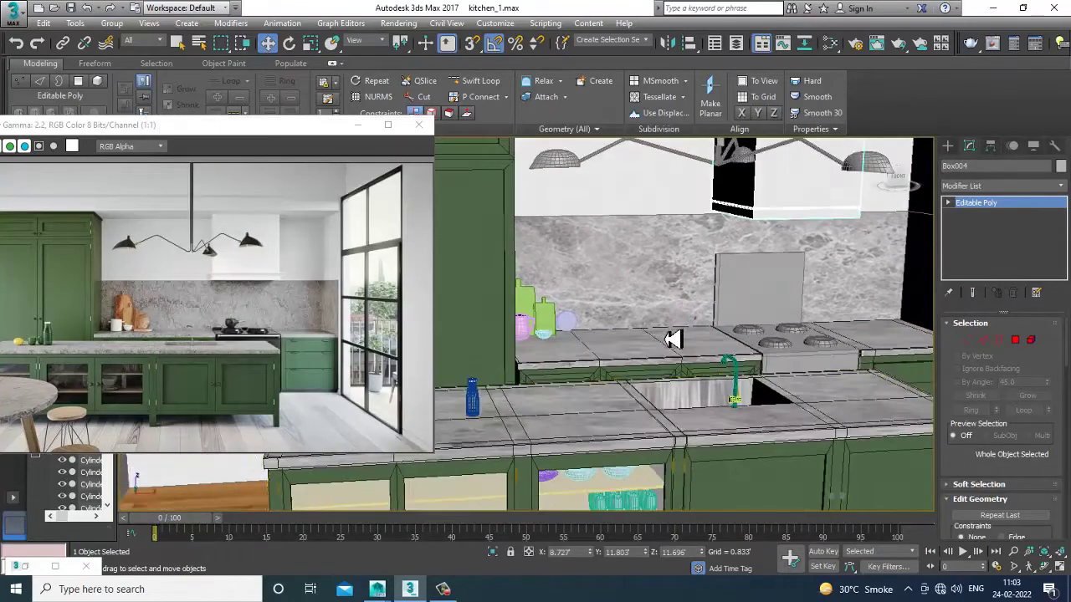
pyautogui.scroll(12, 557, 251)
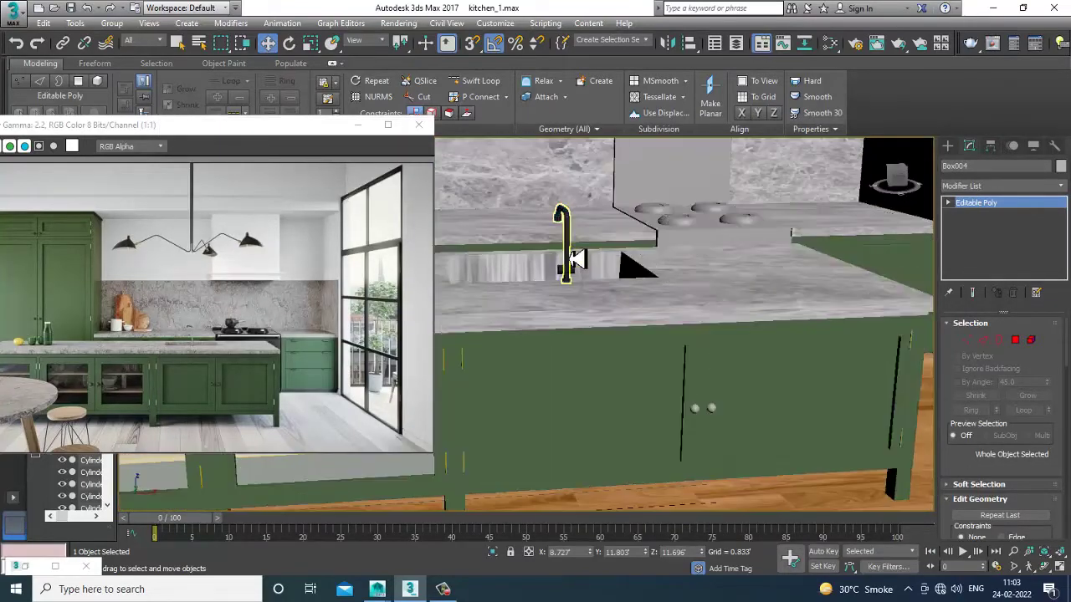
pyautogui.scroll(-10, 559, 263)
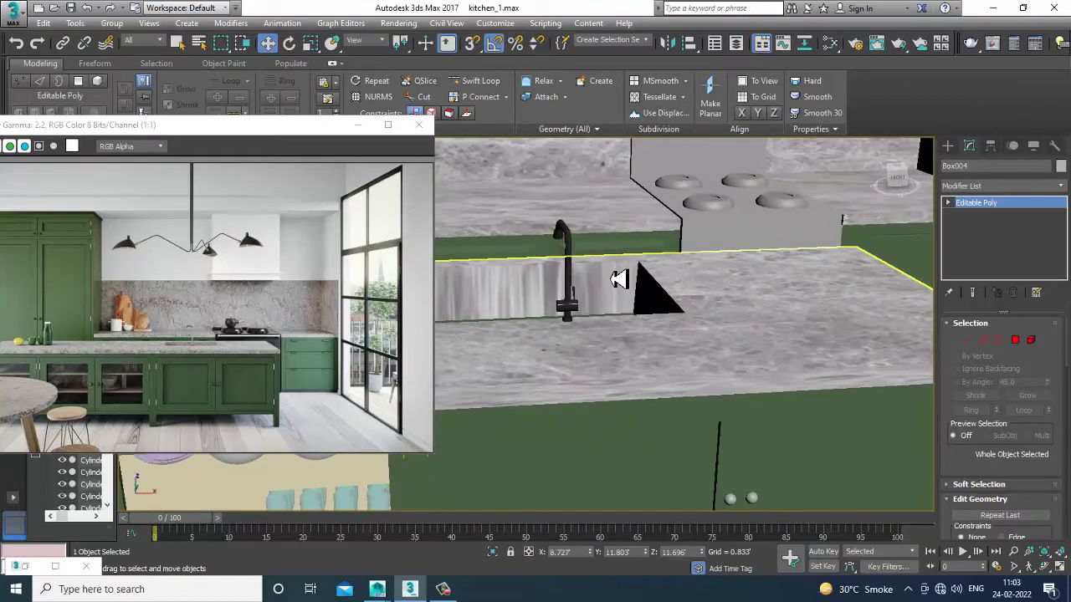
pyautogui.click(623, 313)
pyautogui.scroll(5, 627, 306)
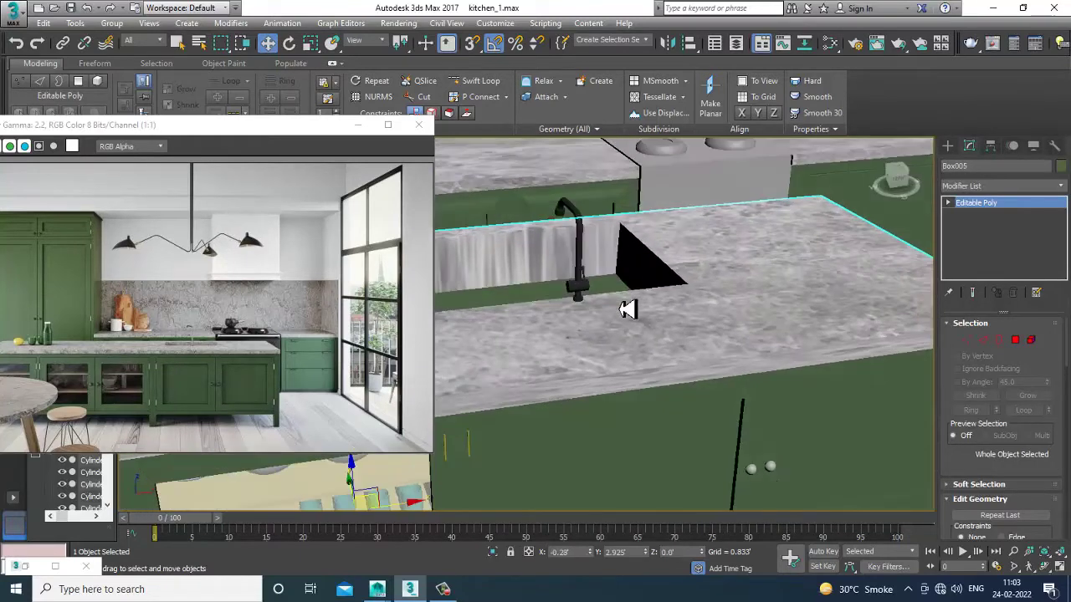
pyautogui.click(1014, 341)
pyautogui.click(609, 300)
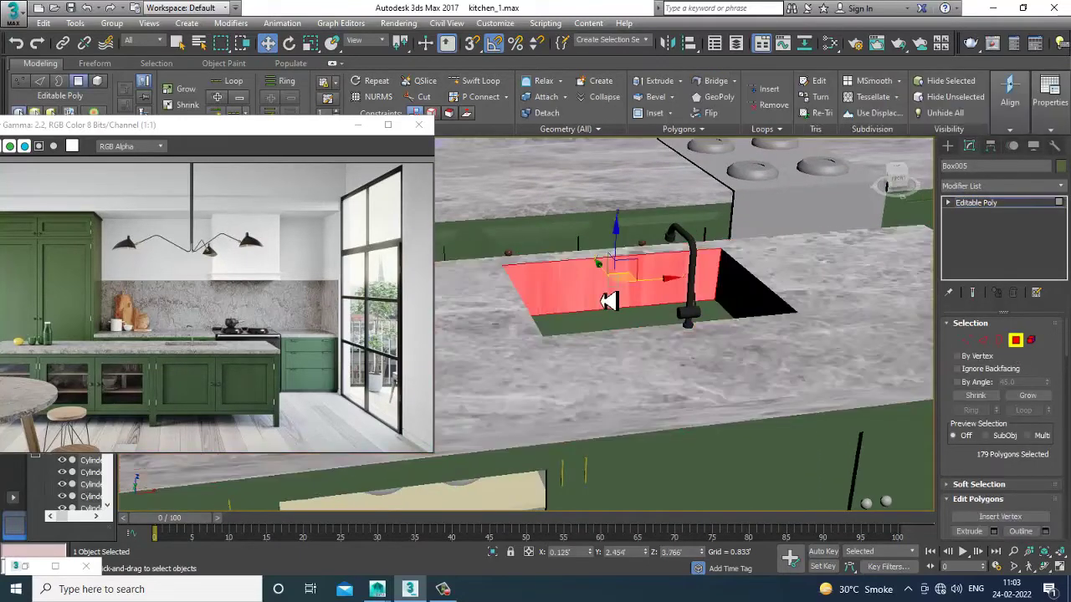
pyautogui.click(991, 186)
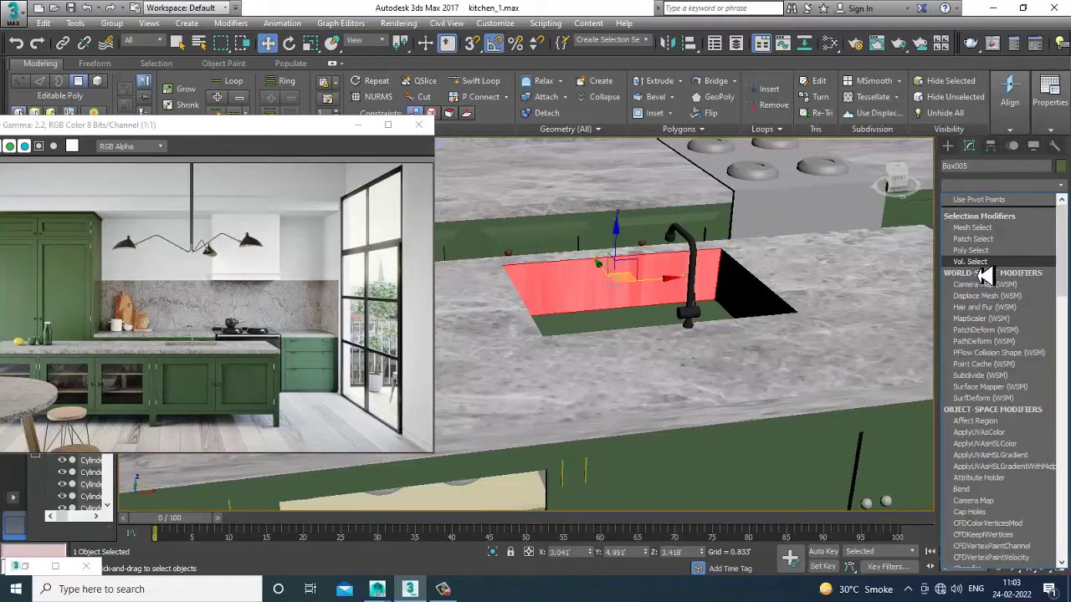
pyautogui.scroll(-10, 970, 376)
pyautogui.click(962, 435)
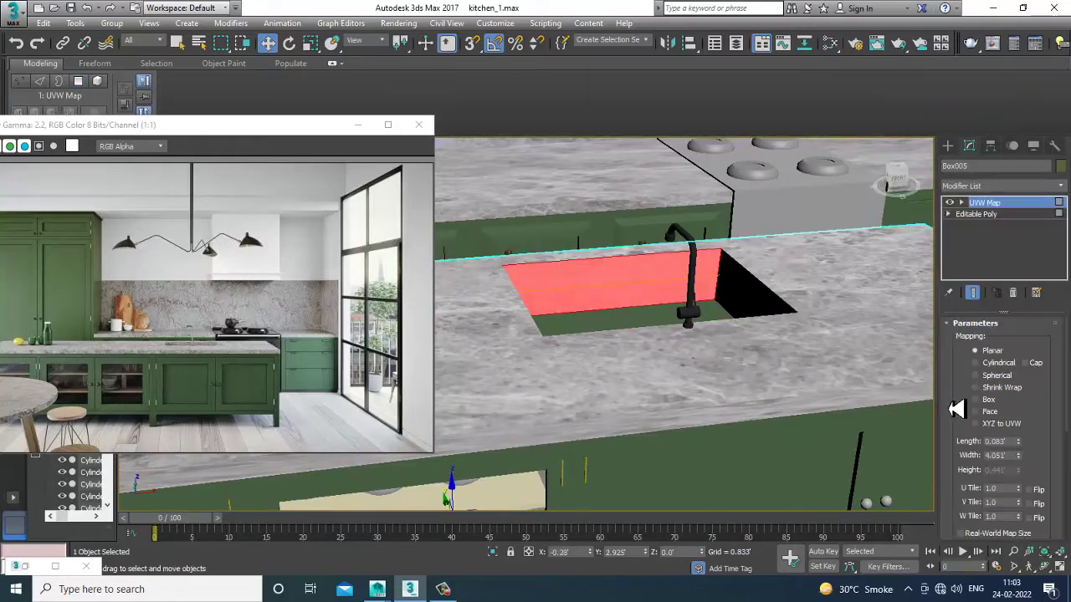
pyautogui.click(986, 401)
# Check the marble mapping inside the sink and convert the island back to an Editable Poly
pyautogui.keyDown('alt'); pyautogui.moveTo(649, 368); pyautogui.dragTo(632, 322, button='middle'); pyautogui.keyUp('alt')
pyautogui.scroll(3, 632, 322)
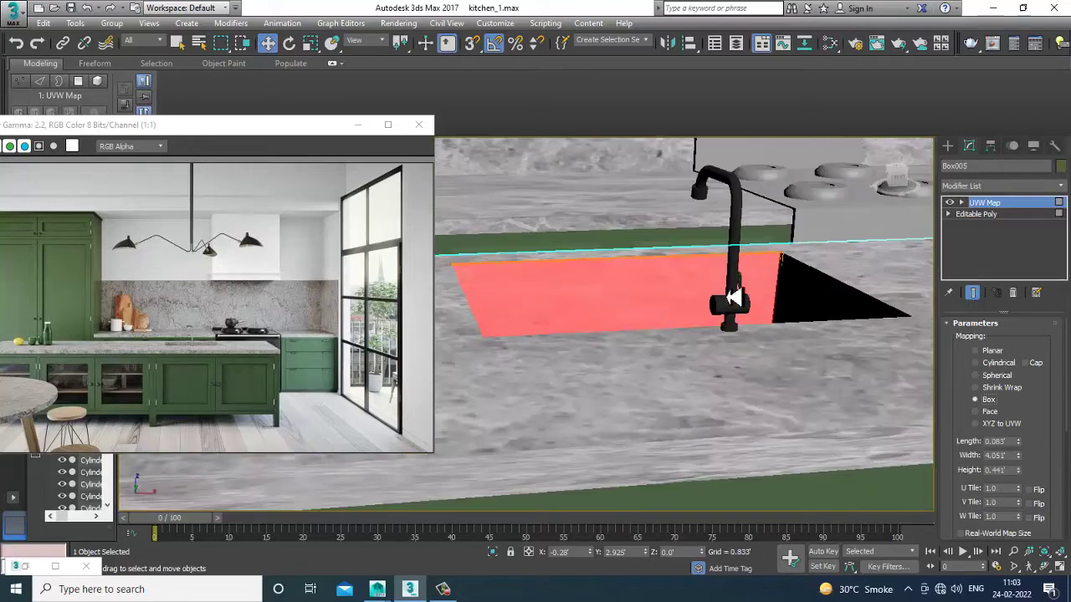
pyautogui.rightClick(656, 307)
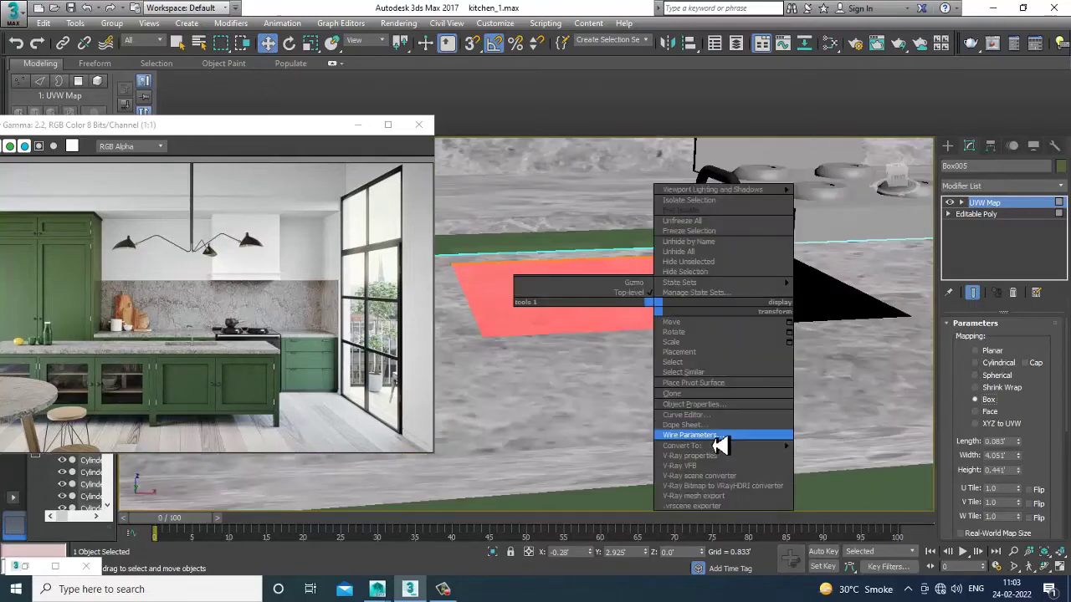
pyautogui.moveTo(755, 447)
pyautogui.click(870, 456)
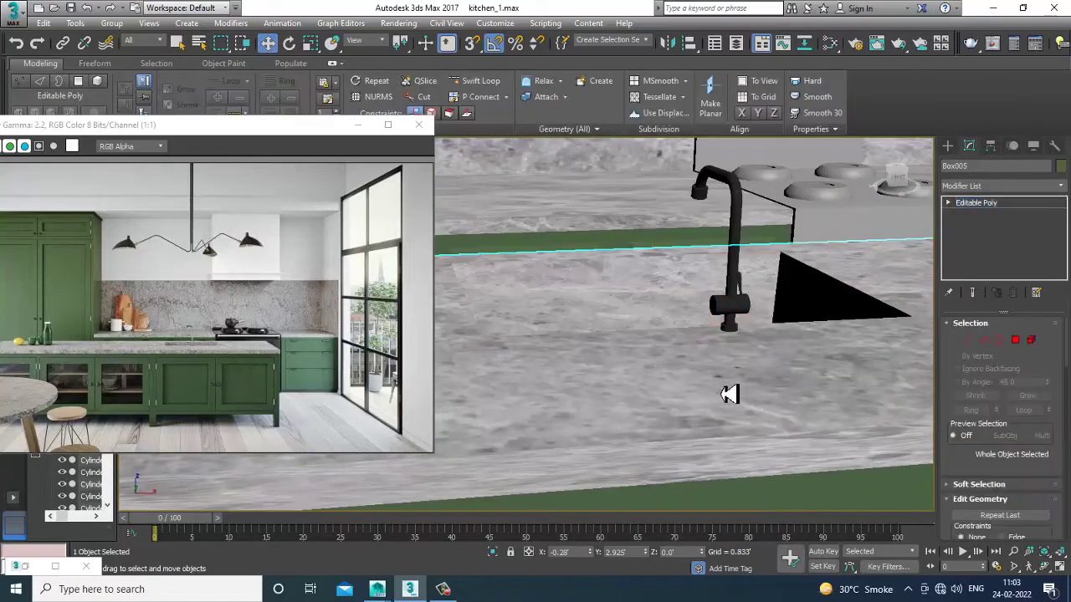
# Look over the textured kitchen, examining the island, side wall and cabinets for parts still lacking materials
pyautogui.scroll(-6, 728, 394)
pyautogui.scroll(-5, 784, 388)
pyautogui.moveTo(701, 382)
pyautogui.keyDown('alt'); pyautogui.mouseDown(button='middle')
pyautogui.moveTo(694, 406)
pyautogui.moveTo(716, 384)
pyautogui.mouseUp(button='middle'); pyautogui.keyUp('alt')
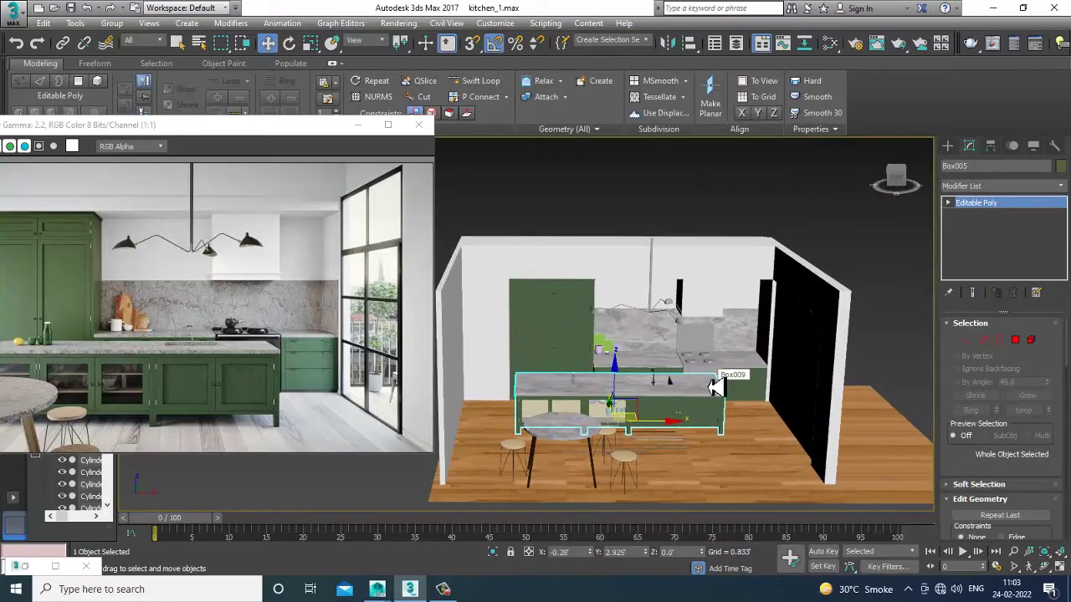
pyautogui.keyDown('alt'); pyautogui.moveTo(715, 388); pyautogui.dragTo(781, 306, button='middle'); pyautogui.keyUp('alt')
pyautogui.scroll(5, 725, 372)
pyautogui.scroll(-2, 643, 330)
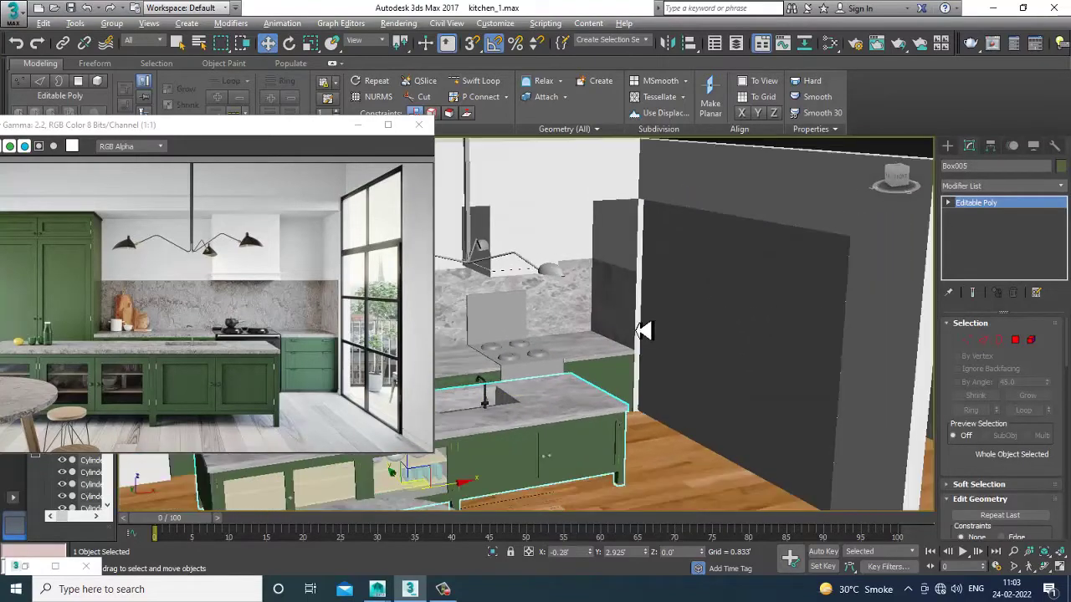
pyautogui.keyDown('alt'); pyautogui.moveTo(643, 330); pyautogui.dragTo(728, 335, button='middle'); pyautogui.keyUp('alt')
pyautogui.scroll(-4, 698, 320)
pyautogui.scroll(5, 695, 327)
pyautogui.scroll(8, 745, 318)
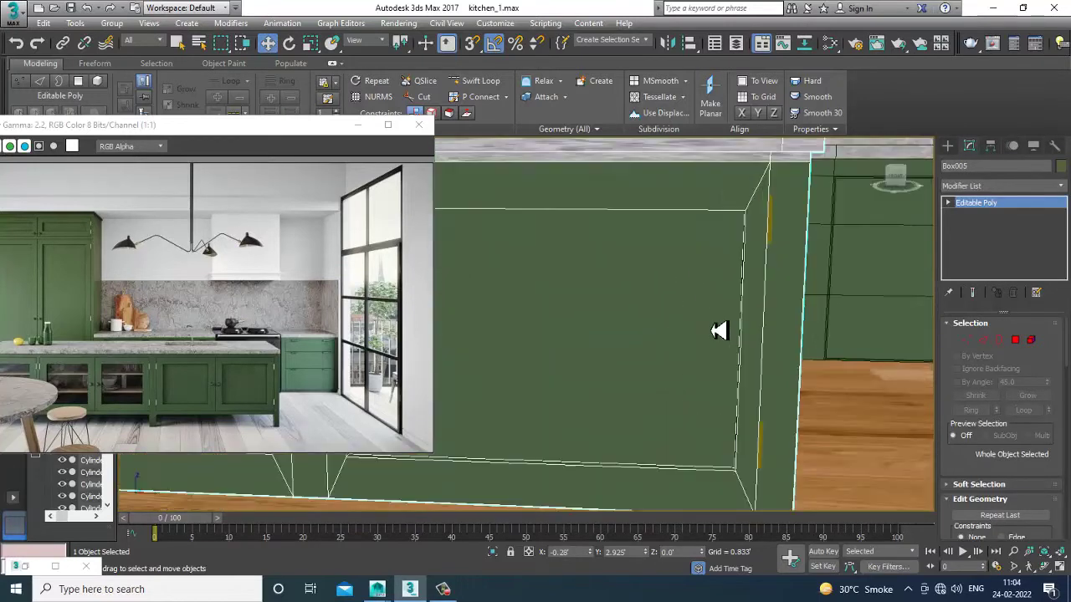
pyautogui.keyDown('alt'); pyautogui.moveTo(799, 264); pyautogui.dragTo(739, 274, button='middle'); pyautogui.keyUp('alt')
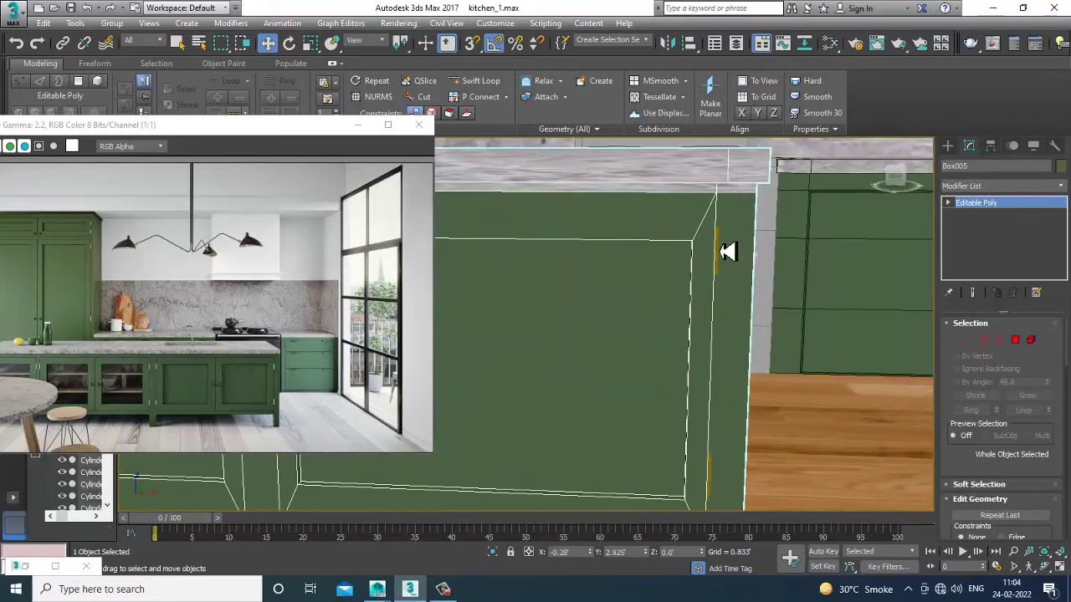
pyautogui.click(718, 251)
pyautogui.keyDown('ctrl'); pyautogui.click(709, 473); pyautogui.keyUp('ctrl')
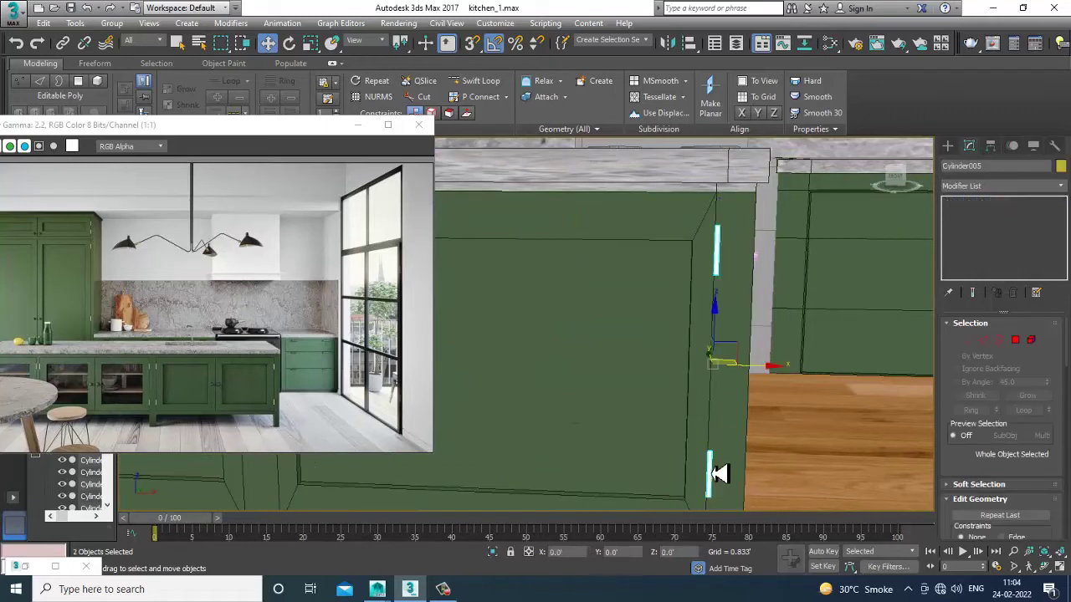
pyautogui.moveTo(627, 307); pyautogui.dragTo(843, 318, button='middle')
pyautogui.moveTo(658, 334); pyautogui.dragTo(808, 318, button='middle')
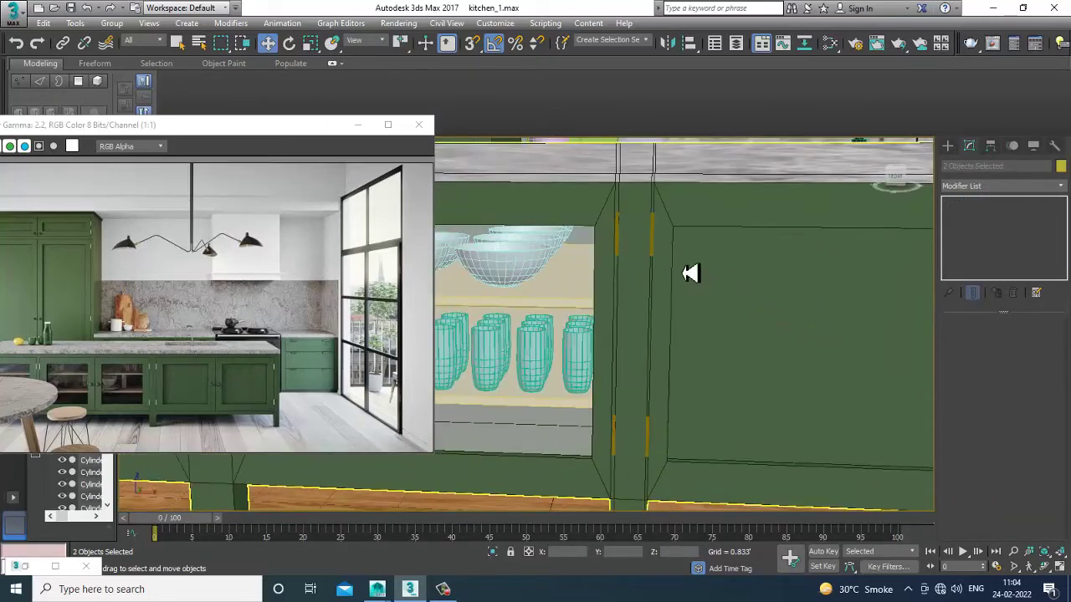
pyautogui.keyDown('ctrl'); pyautogui.click(653, 239); pyautogui.keyUp('ctrl')
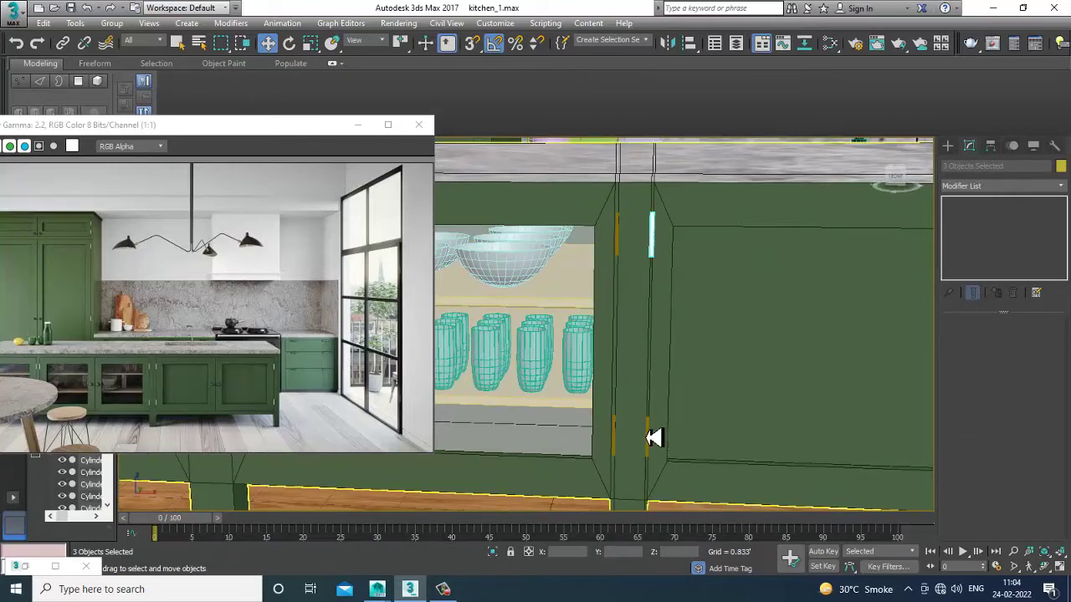
pyautogui.keyDown('ctrl'); pyautogui.click(649, 435); pyautogui.keyUp('ctrl')
pyautogui.keyDown('ctrl'); pyautogui.click(624, 245); pyautogui.keyUp('ctrl')
pyautogui.click(623, 247)
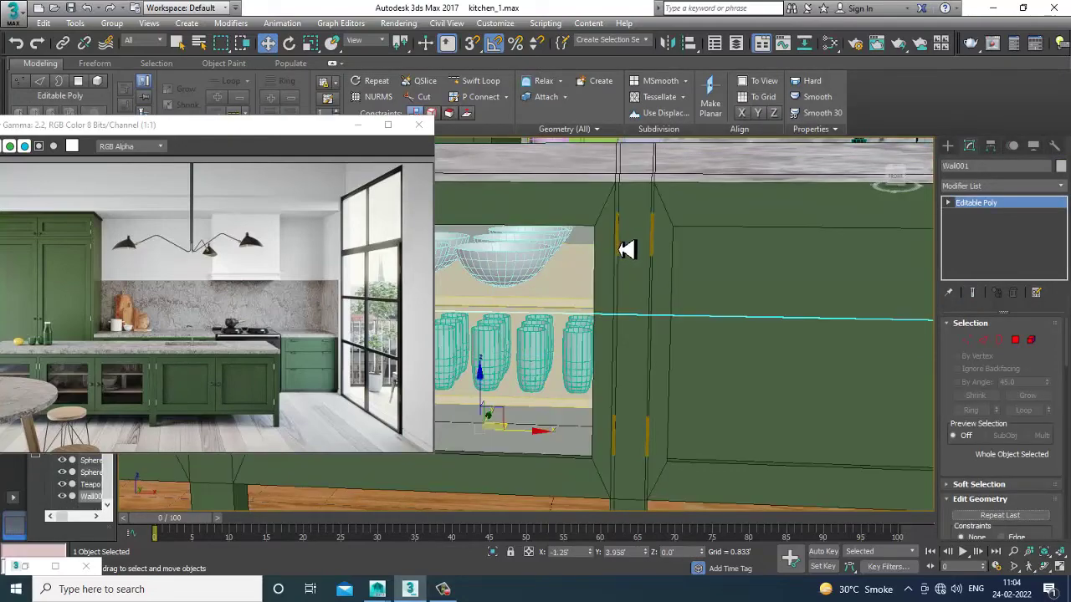
pyautogui.click(617, 251)
pyautogui.scroll(-5, 619, 254)
pyautogui.keyDown('alt'); pyautogui.moveTo(617, 254); pyautogui.dragTo(645, 304, button='middle'); pyautogui.keyUp('alt')
pyautogui.scroll(-5, 726, 296)
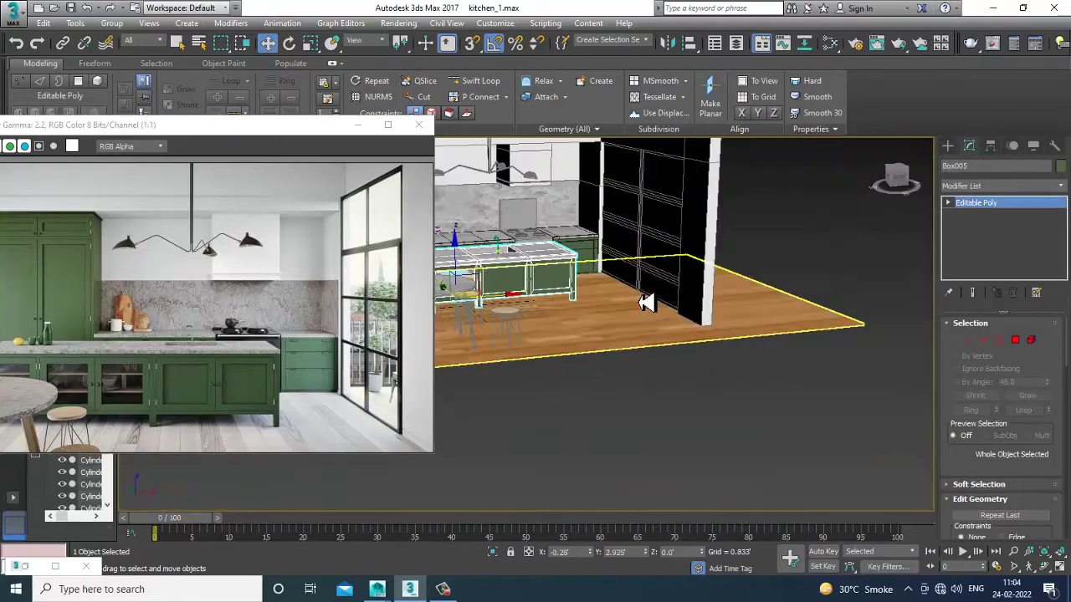
pyautogui.click(853, 265)
# Select the upper and lower hinge cylinders on the outer edge of the island's end door
pyautogui.scroll(6, 681, 310)
pyautogui.moveTo(636, 268); pyautogui.dragTo(676, 306, button='middle')
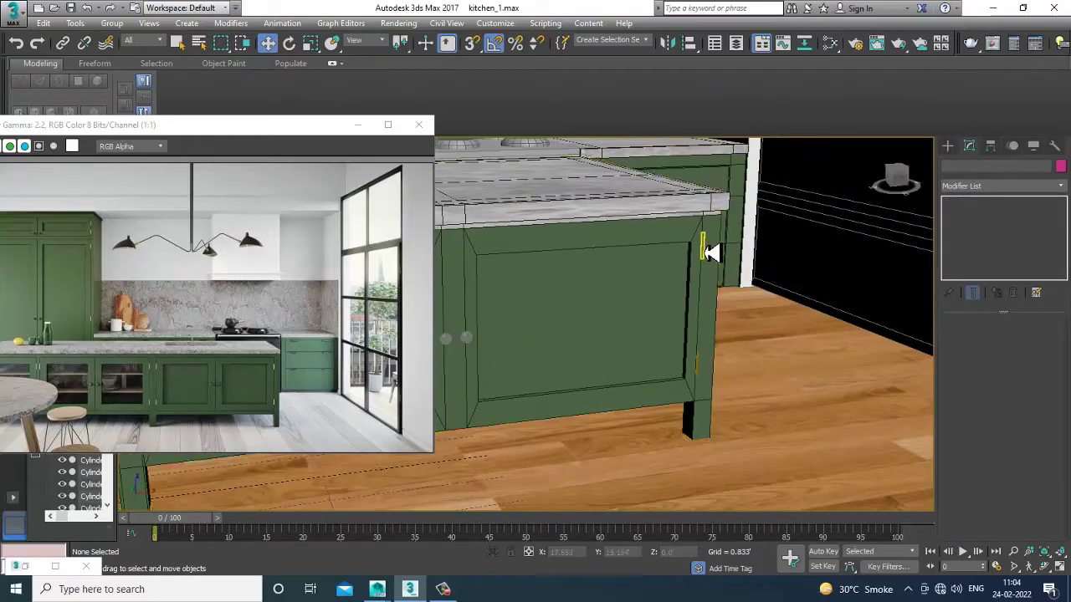
pyautogui.scroll(5, 710, 251)
pyautogui.click(708, 242)
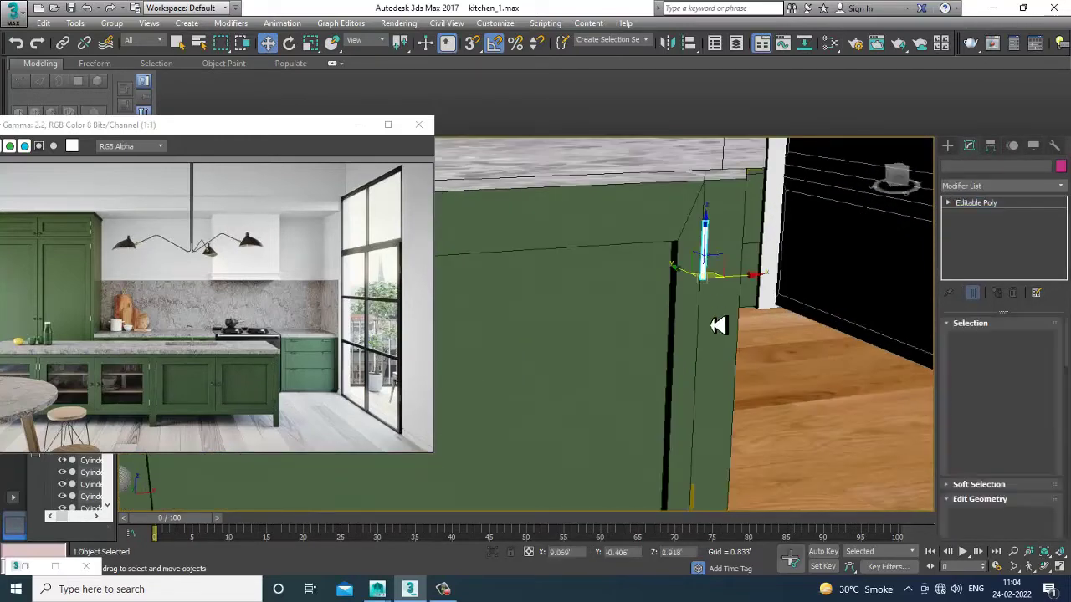
pyautogui.moveTo(719, 326); pyautogui.dragTo(758, 250, button='middle')
pyautogui.keyDown('ctrl'); pyautogui.click(731, 431); pyautogui.keyUp('ctrl')
# Add the four upper and lower hinge cylinders between the island's solid door and the adjacent glass door to the selection
pyautogui.moveTo(627, 338); pyautogui.dragTo(812, 354, button='middle')
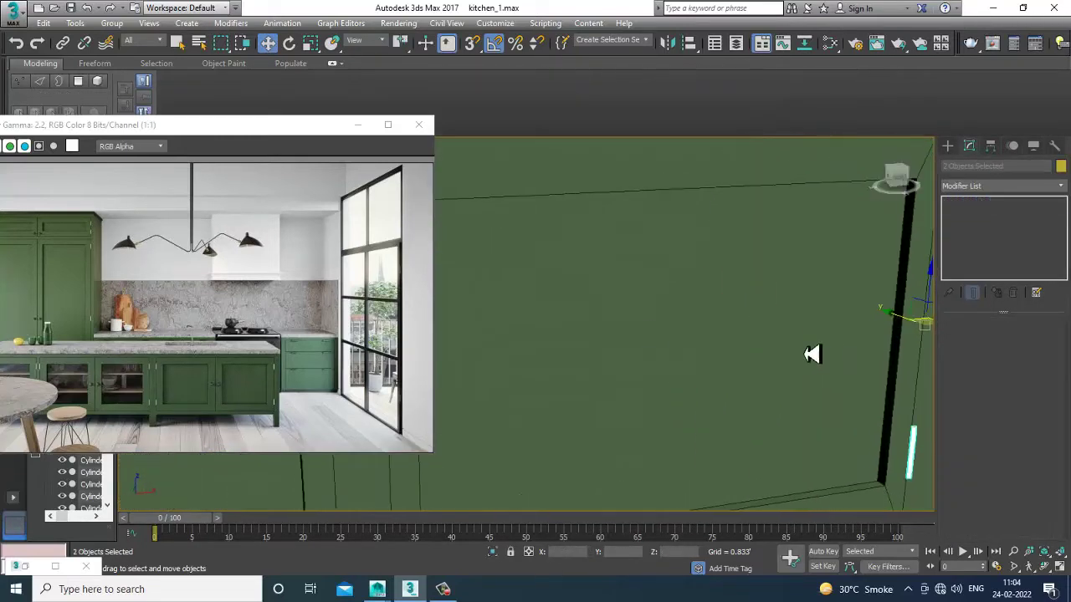
pyautogui.moveTo(469, 318); pyautogui.dragTo(660, 334, button='middle')
pyautogui.scroll(-3, 627, 330)
pyautogui.scroll(-2, 660, 334)
pyautogui.scroll(2, 594, 315)
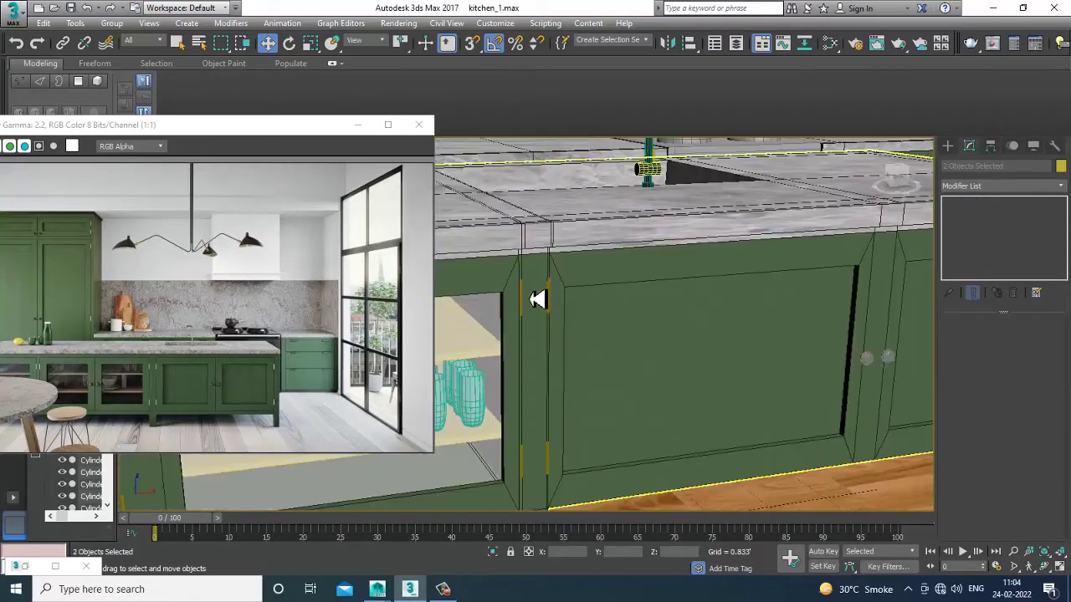
pyautogui.keyDown('ctrl'); pyautogui.click(550, 293); pyautogui.keyUp('ctrl')
pyautogui.keyDown('ctrl'); pyautogui.click(553, 466); pyautogui.keyUp('ctrl')
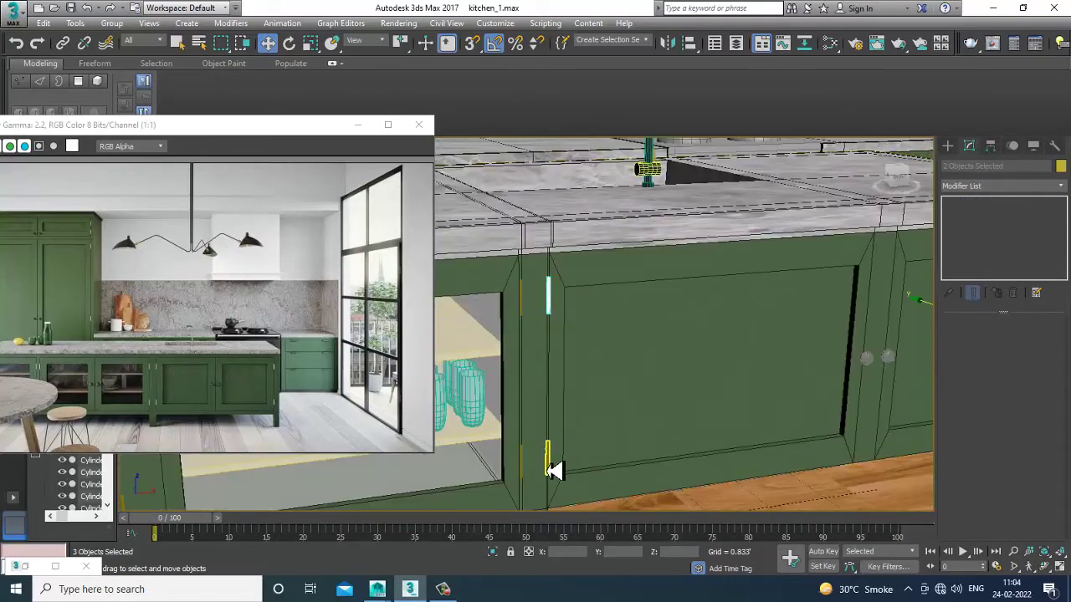
pyautogui.keyDown('ctrl'); pyautogui.click(522, 297); pyautogui.keyUp('ctrl')
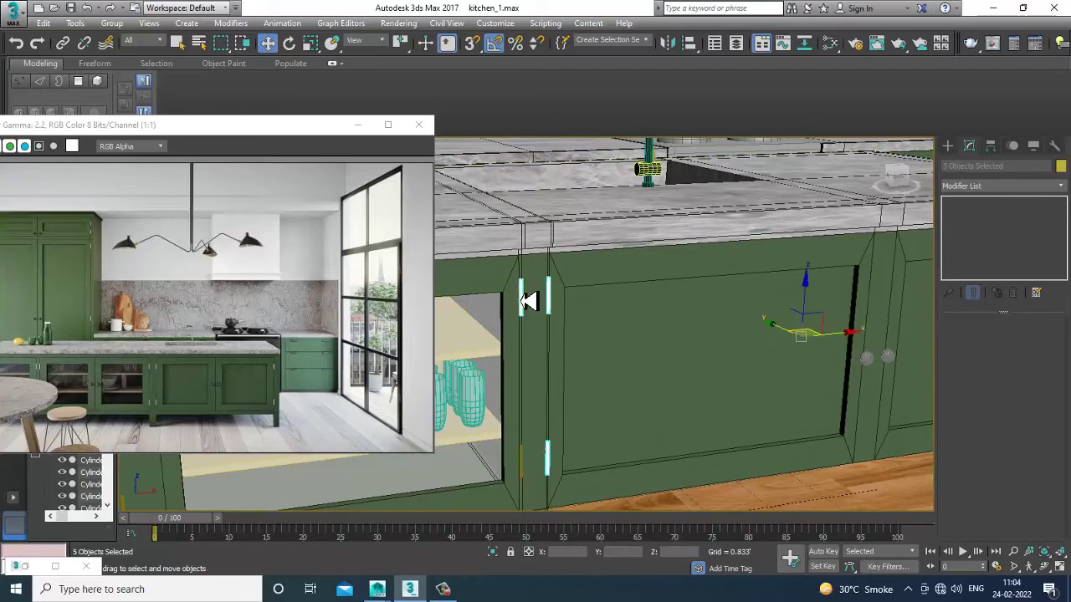
pyautogui.keyDown('ctrl'); pyautogui.click(523, 471); pyautogui.keyUp('ctrl')
# Add the hinge cylinders beside the next glass door and at the island's far end to the selection
pyautogui.moveTo(703, 356); pyautogui.dragTo(755, 353, button='middle')
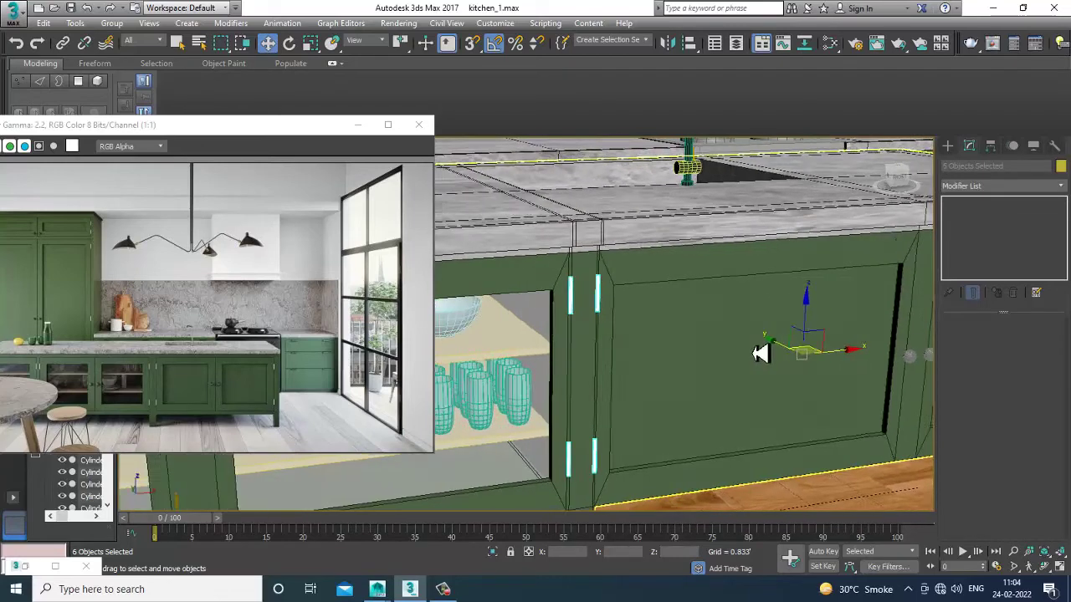
pyautogui.moveTo(569, 393); pyautogui.dragTo(682, 367, button='middle')
pyautogui.moveTo(502, 358); pyautogui.dragTo(708, 361, button='middle')
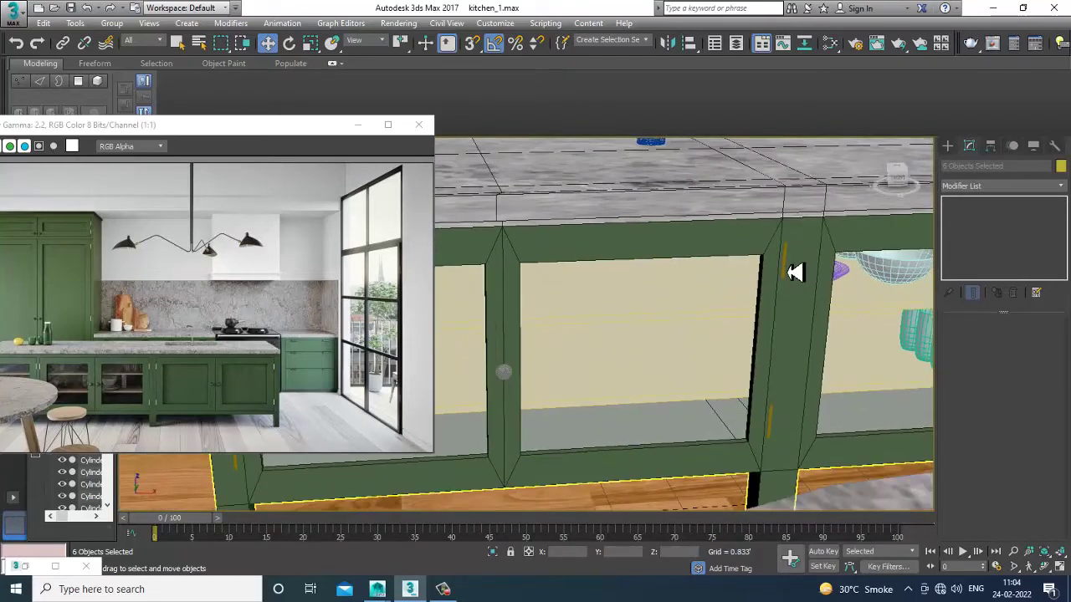
pyautogui.keyDown('ctrl'); pyautogui.click(788, 266); pyautogui.keyUp('ctrl')
pyautogui.keyDown('ctrl'); pyautogui.click(769, 418); pyautogui.keyUp('ctrl')
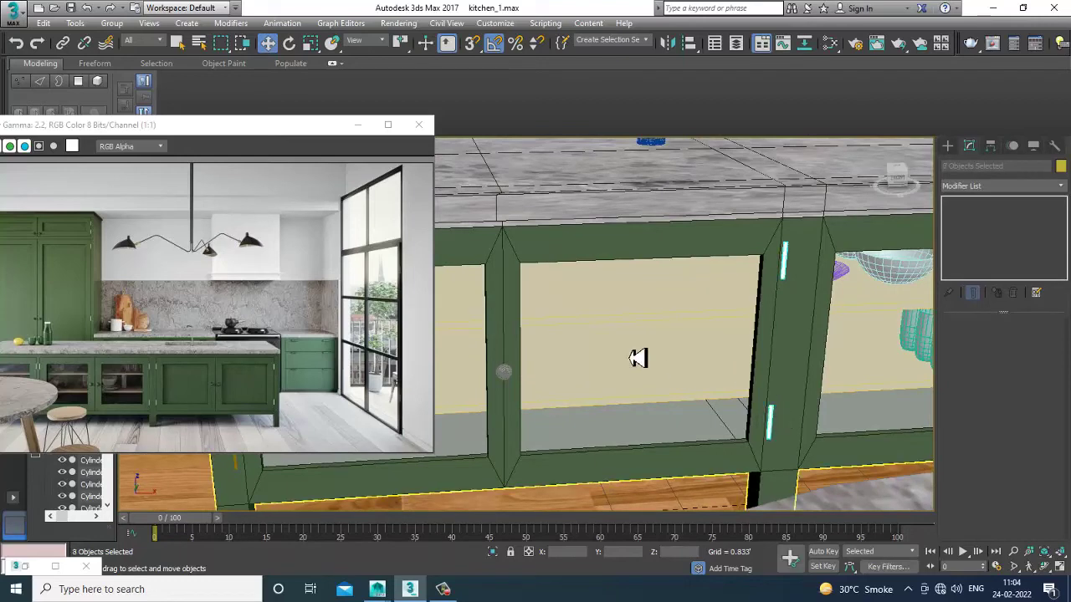
pyautogui.keyDown('alt'); pyautogui.moveTo(639, 359); pyautogui.dragTo(518, 321, button='middle'); pyautogui.keyUp('alt')
pyautogui.keyDown('ctrl'); pyautogui.click(517, 306); pyautogui.keyUp('ctrl')
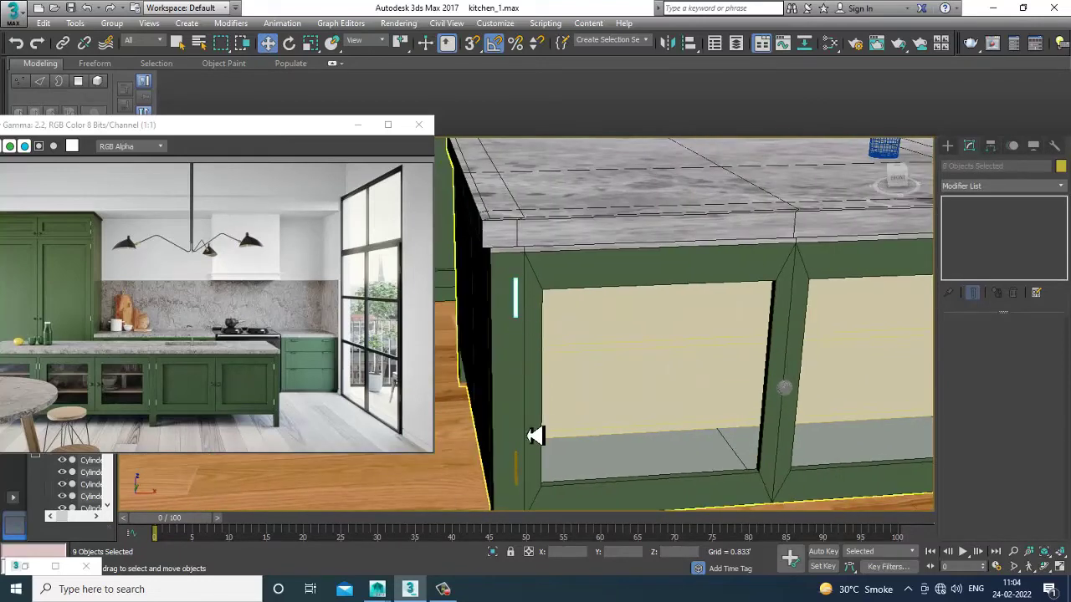
# Assign the Chrome V-Ray material to the selected hinge cylinders and clear the selection
pyautogui.press('m')
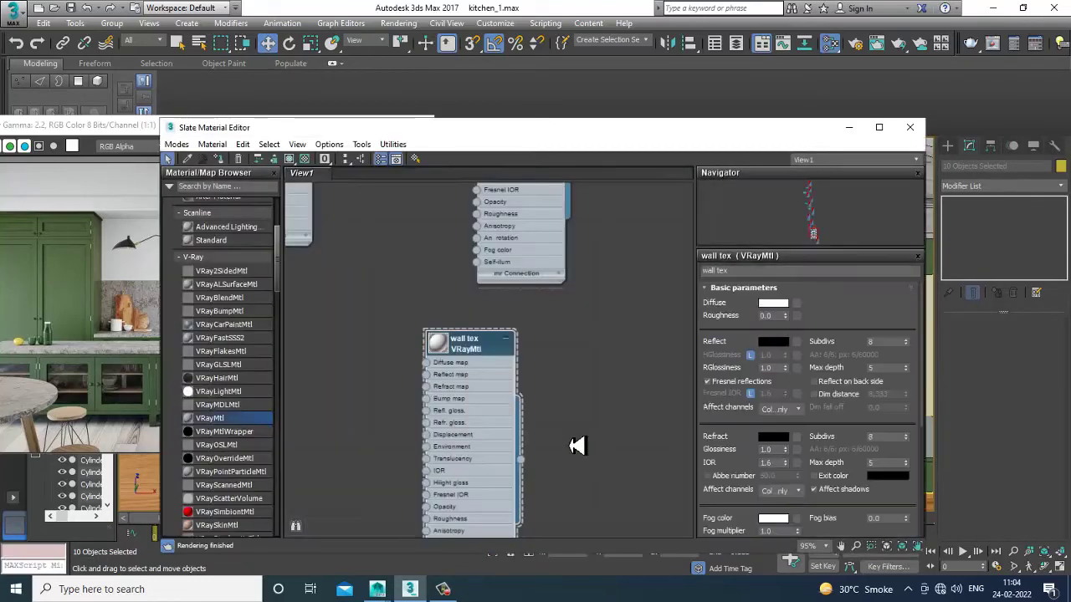
pyautogui.moveTo(616, 307); pyautogui.dragTo(557, 271, button='middle')
pyautogui.doubleClick(589, 259)
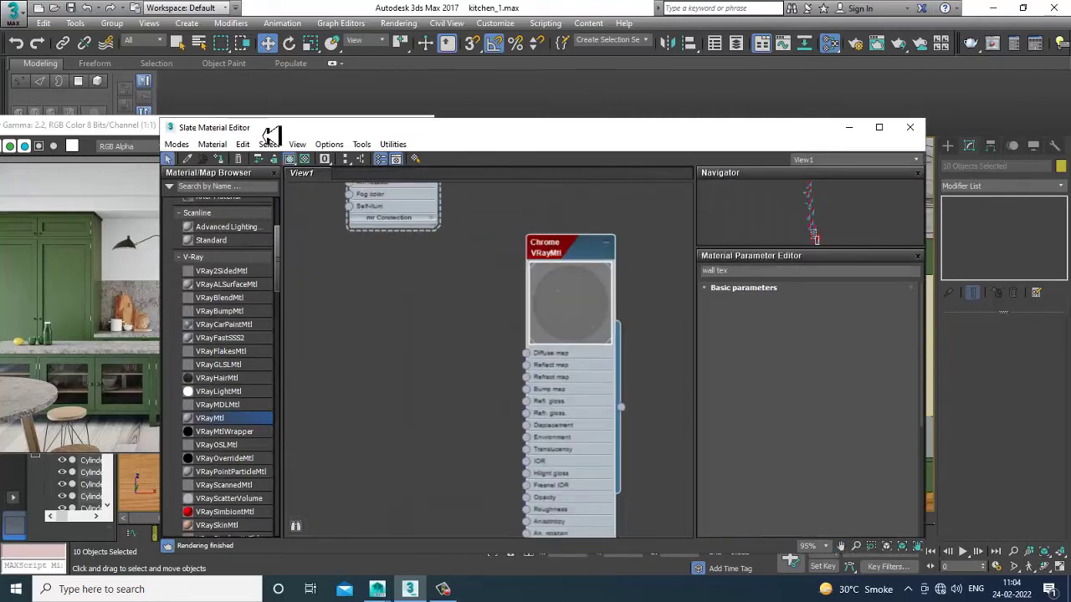
pyautogui.click(849, 129)
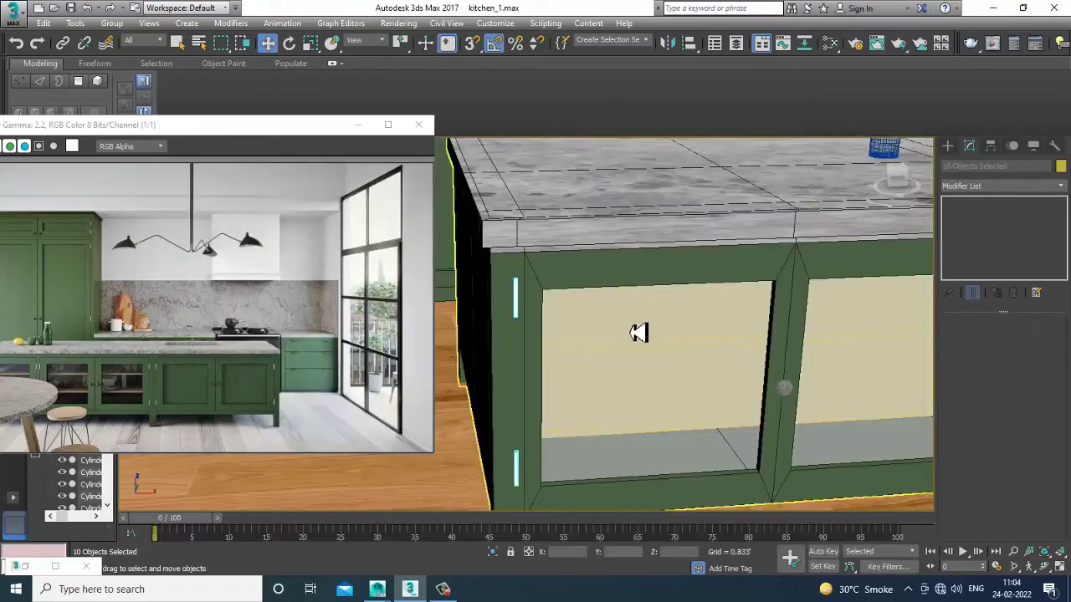
pyautogui.scroll(-10, 638, 332)
pyautogui.moveTo(801, 421); pyautogui.dragTo(818, 382, button='middle')
pyautogui.scroll(9, 756, 395)
pyautogui.scroll(-9, 779, 401)
pyautogui.click(817, 382)
# Examine the island's hinges, legs and doors, and the surrounding kitchen, against the reference image
pyautogui.scroll(6, 639, 384)
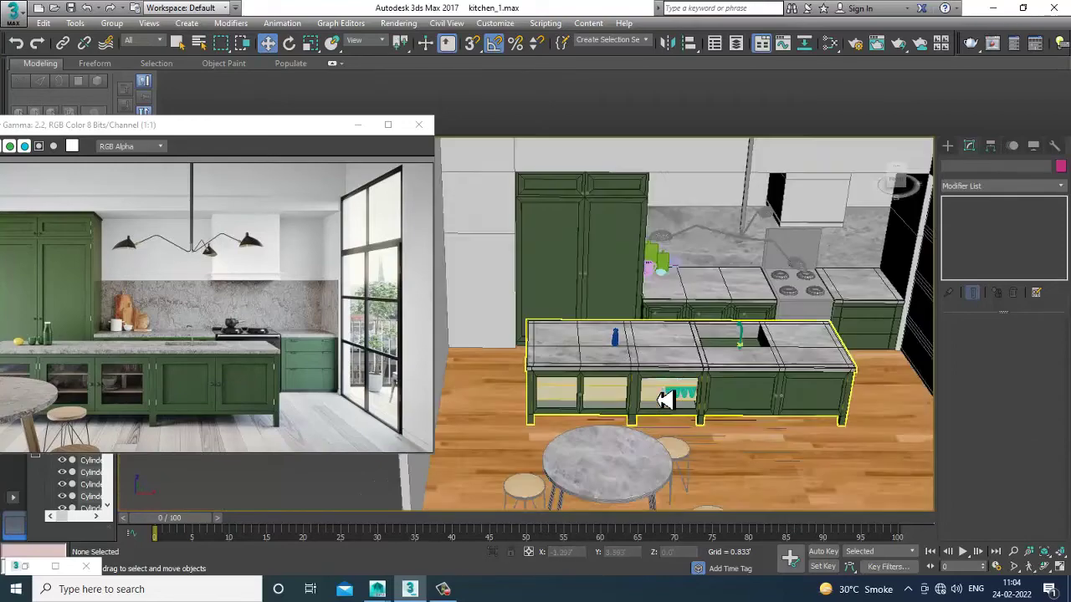
pyautogui.scroll(3, 509, 430)
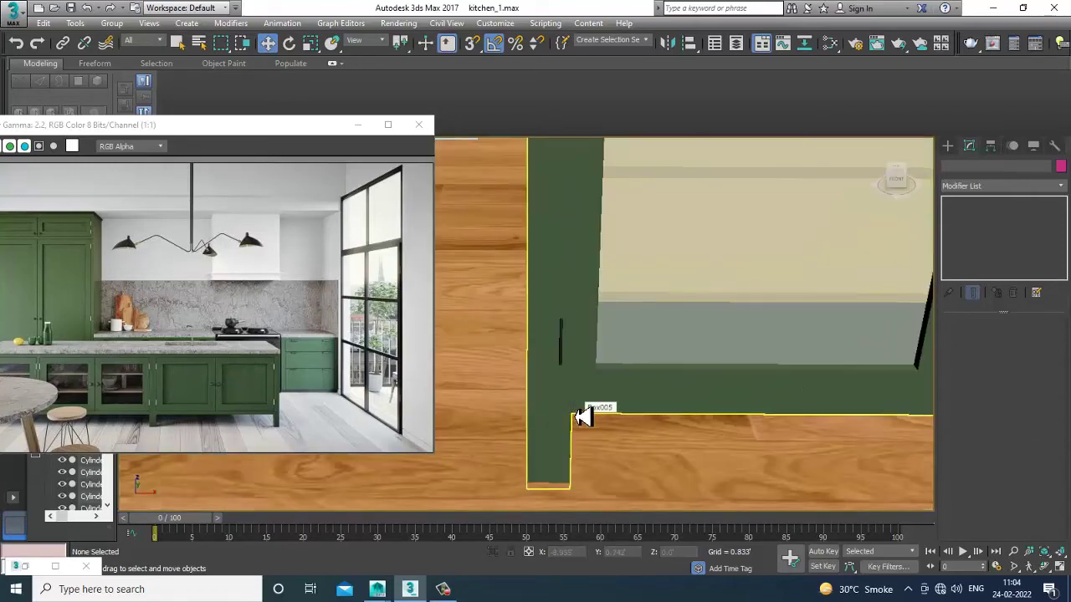
pyautogui.scroll(-8, 738, 360)
pyautogui.moveTo(739, 361); pyautogui.dragTo(591, 352, button='middle')
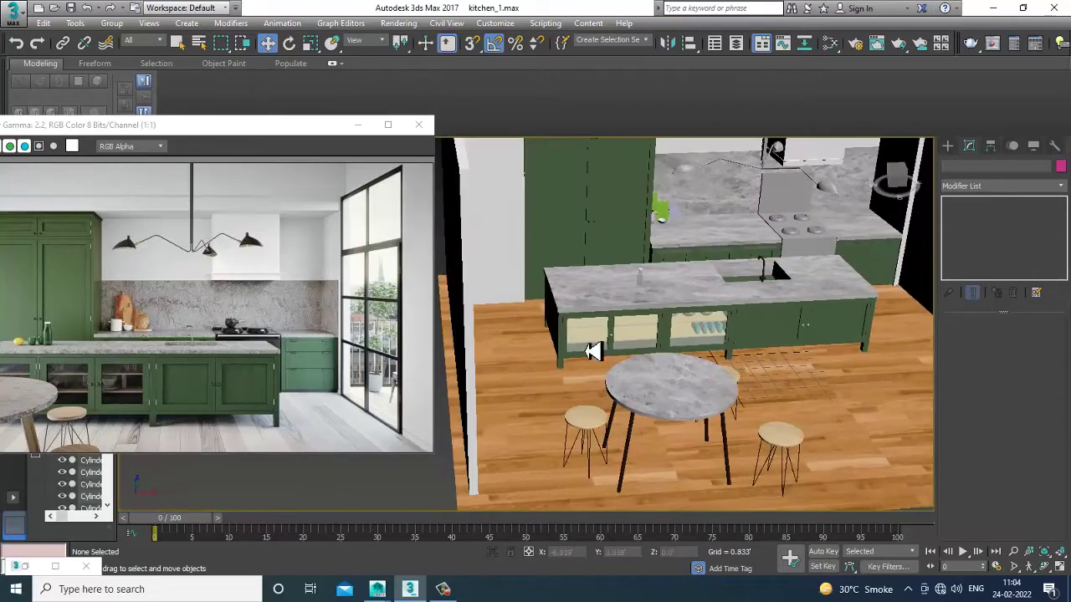
pyautogui.scroll(4, 595, 350)
pyautogui.moveTo(670, 323); pyautogui.dragTo(647, 320, button='middle')
pyautogui.keyDown('alt'); pyautogui.moveTo(774, 330); pyautogui.dragTo(721, 332, button='middle'); pyautogui.keyUp('alt')
pyautogui.scroll(-10, 721, 331)
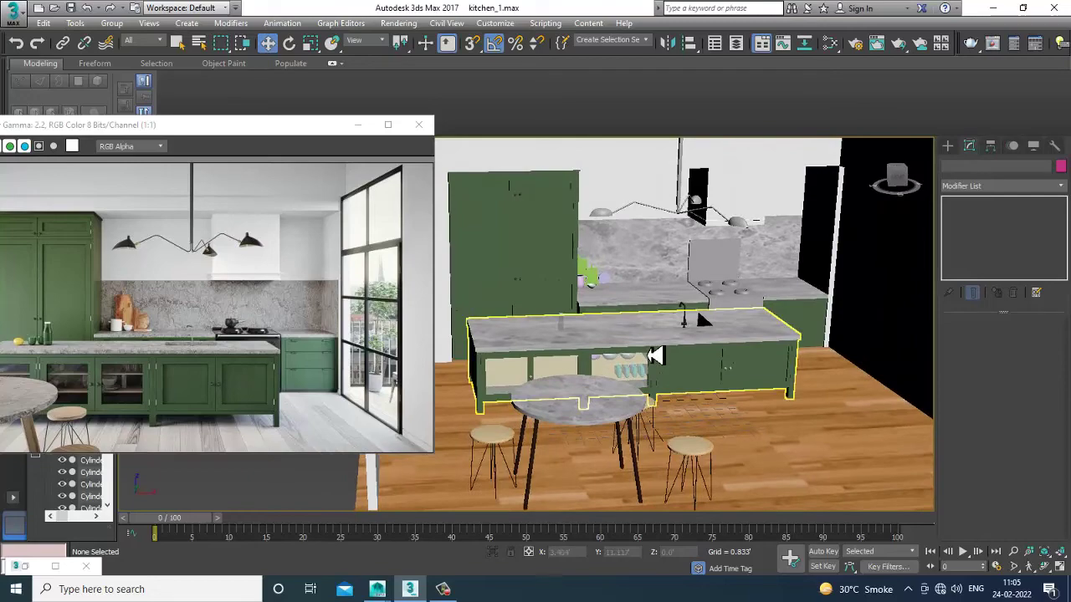
pyautogui.scroll(-1, 765, 379)
pyautogui.keyDown('alt'); pyautogui.moveTo(766, 379); pyautogui.dragTo(731, 337, button='middle'); pyautogui.keyUp('alt')
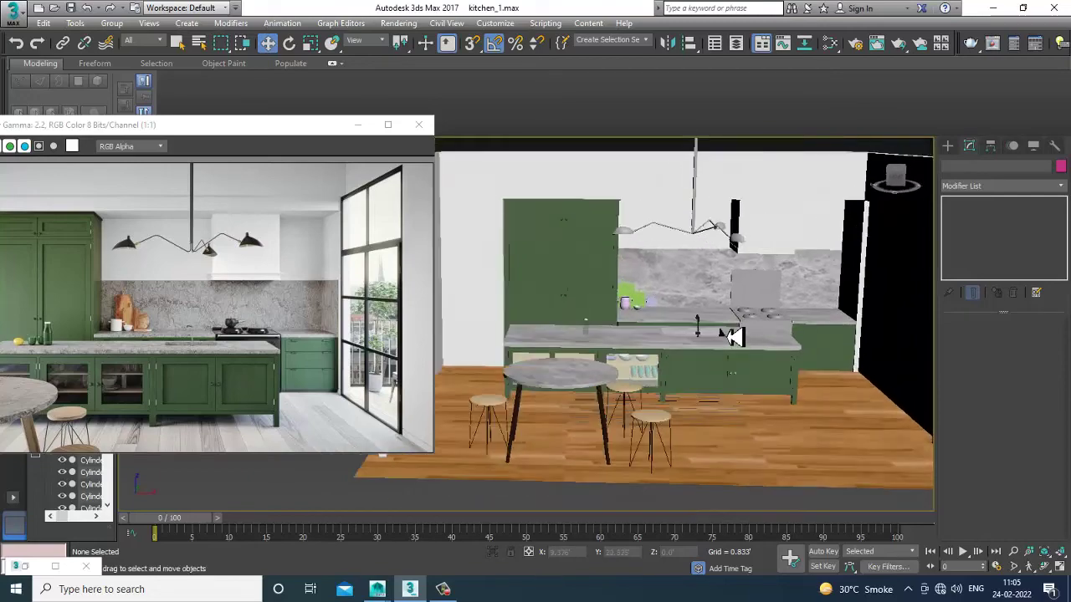
pyautogui.moveTo(716, 284); pyautogui.dragTo(645, 313, button='middle')
# Select the large window frame on the side wall and display edged faces in the viewport
pyautogui.scroll(3, 670, 311)
pyautogui.click(757, 300)
pyautogui.keyDown('alt'); pyautogui.moveTo(757, 300); pyautogui.dragTo(840, 354, button='middle'); pyautogui.keyUp('alt')
pyautogui.press('F4')
pyautogui.scroll(-3, 731, 348)
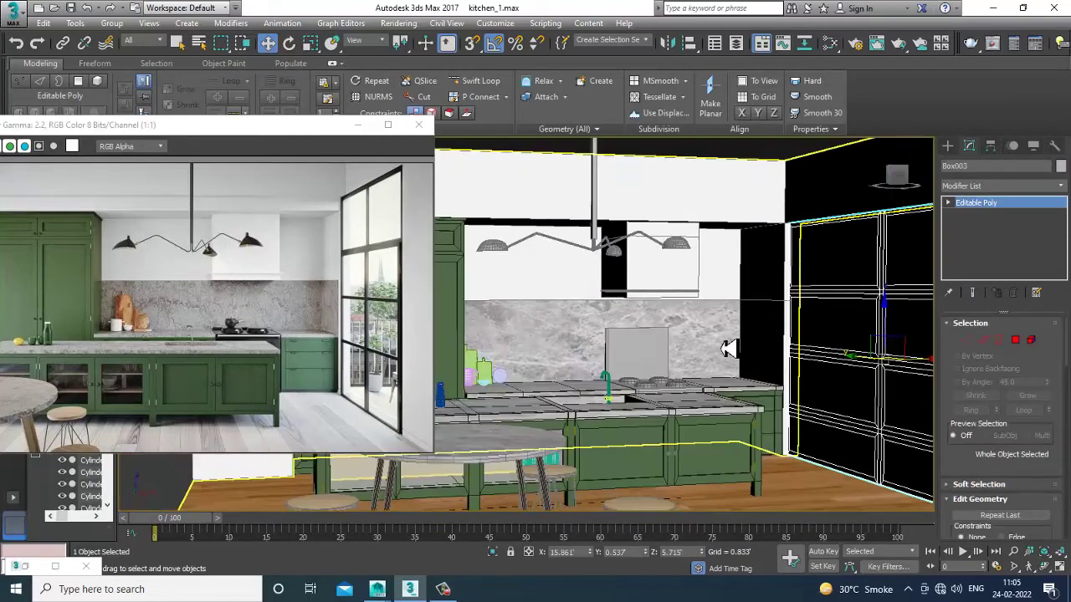
# Examine the island, cooktop, backsplash, dining table and window frame for parts still lacking materials
pyautogui.scroll(4, 681, 430)
pyautogui.keyDown('alt'); pyautogui.moveTo(681, 430); pyautogui.dragTo(700, 387, button='middle'); pyautogui.keyUp('alt')
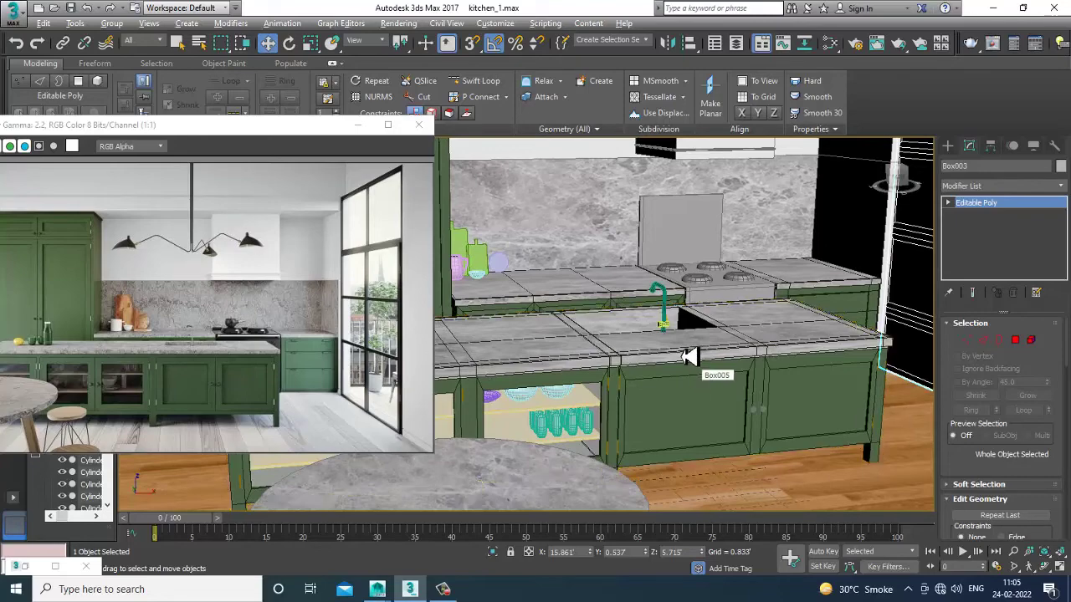
pyautogui.scroll(-6, 682, 358)
pyautogui.scroll(5, 703, 374)
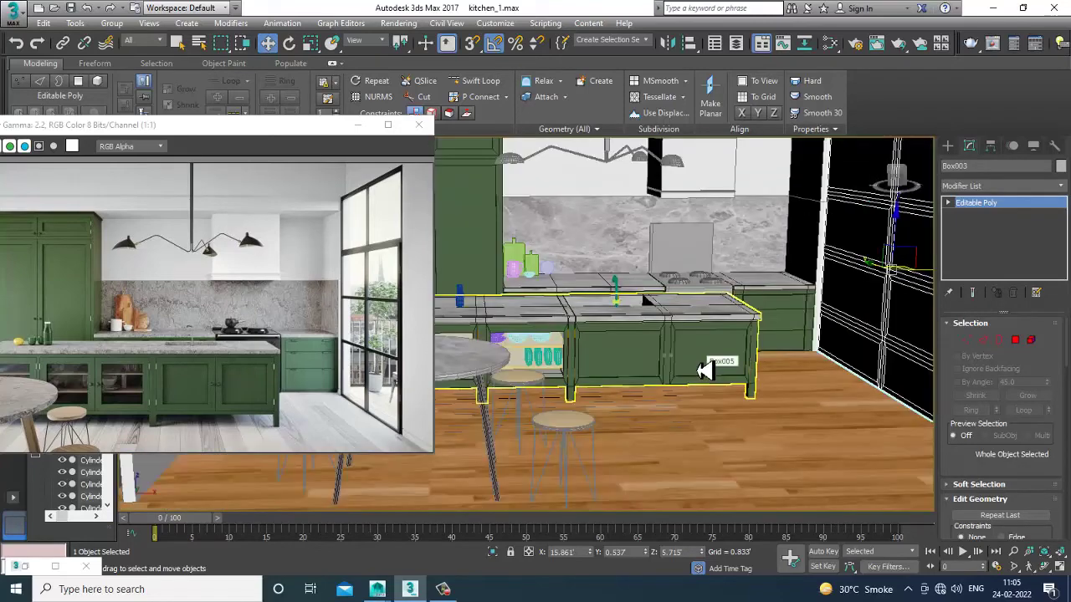
pyautogui.moveTo(705, 371)
pyautogui.keyDown('alt'); pyautogui.mouseDown(button='middle')
pyautogui.moveTo(727, 332)
pyautogui.moveTo(655, 376)
pyautogui.moveTo(691, 357)
pyautogui.moveTo(694, 375)
pyautogui.moveTo(717, 370)
pyautogui.moveTo(707, 375)
pyautogui.moveTo(704, 361)
pyautogui.mouseUp(button='middle'); pyautogui.keyUp('alt')
pyautogui.scroll(-4, 681, 363)
pyautogui.scroll(4, 694, 382)
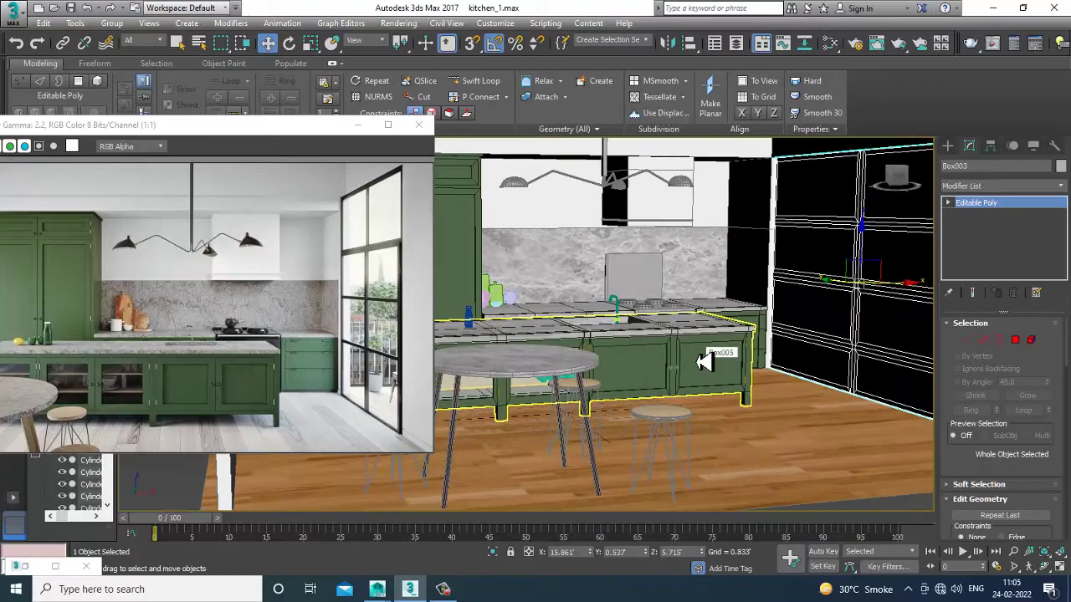